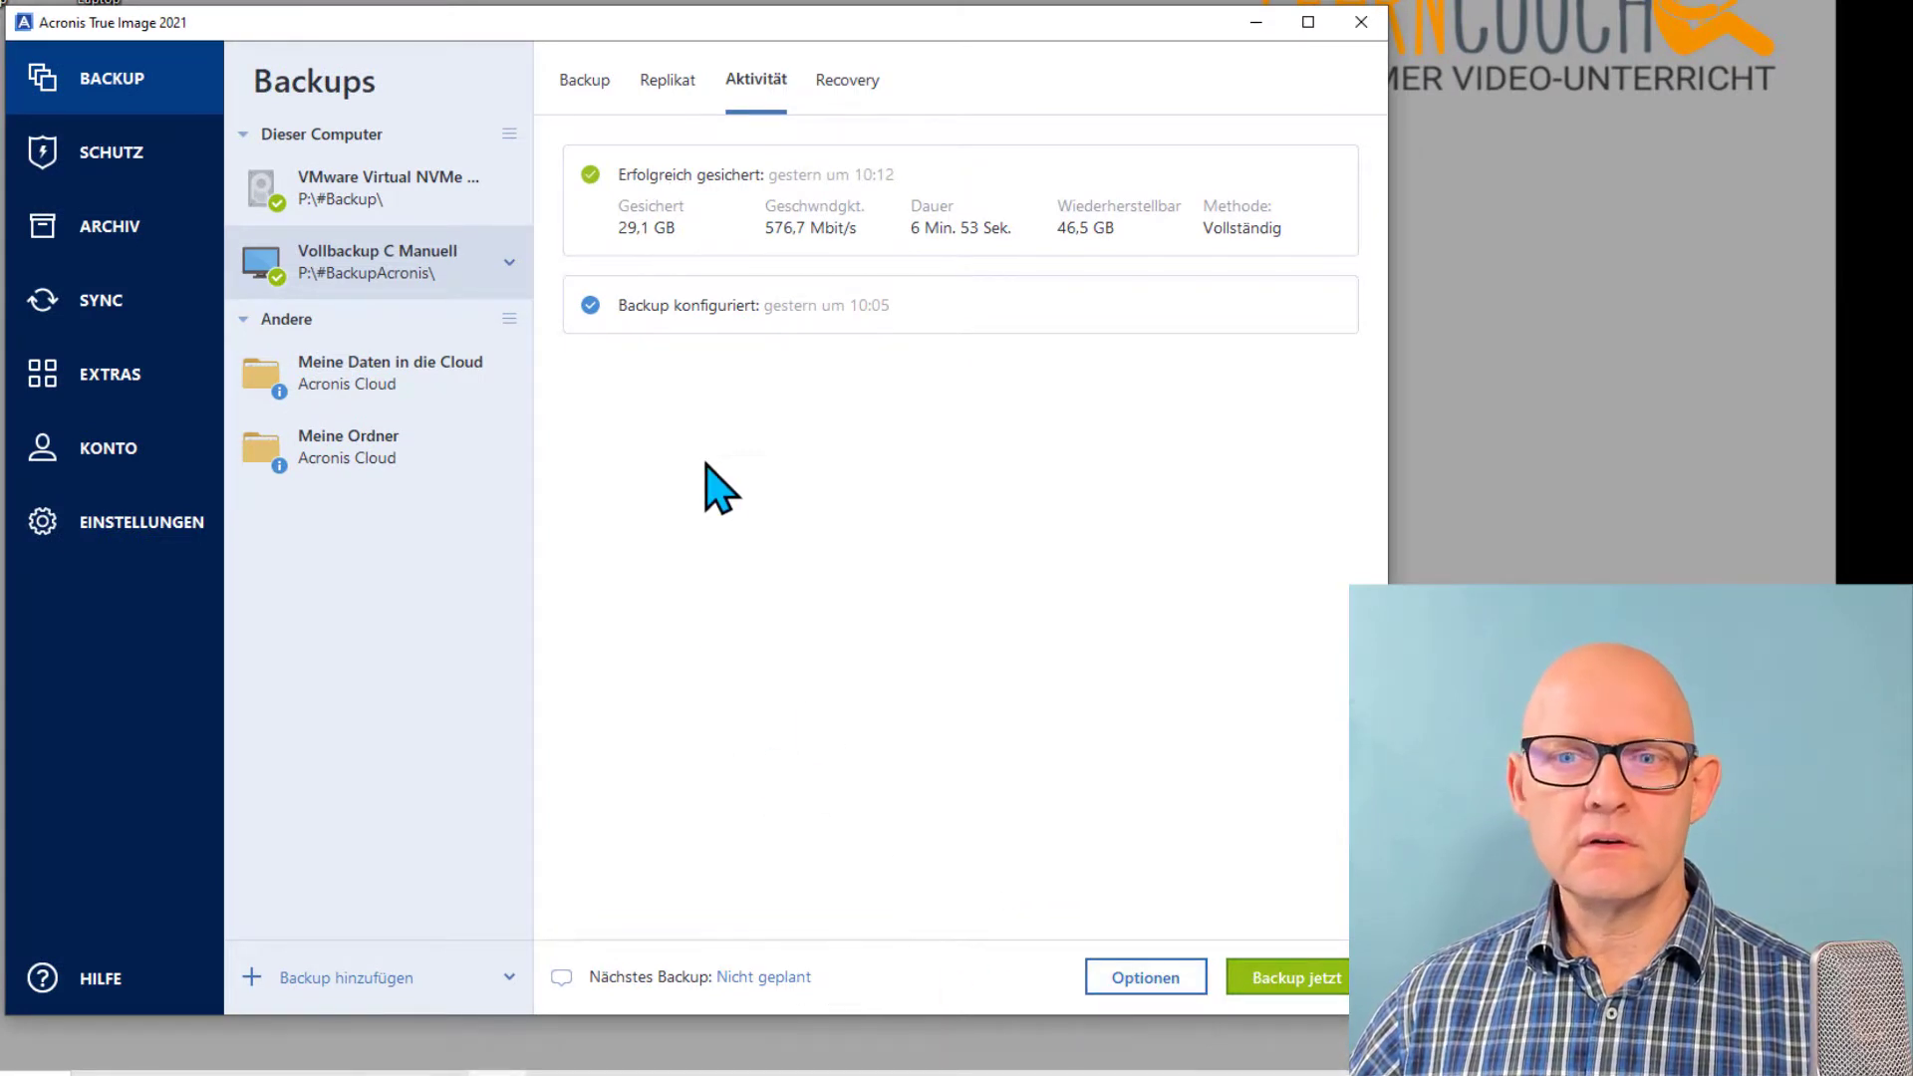
Step: Review the overview and the activity log of the Vollbackup C Manuell backup
left_click(588, 78)
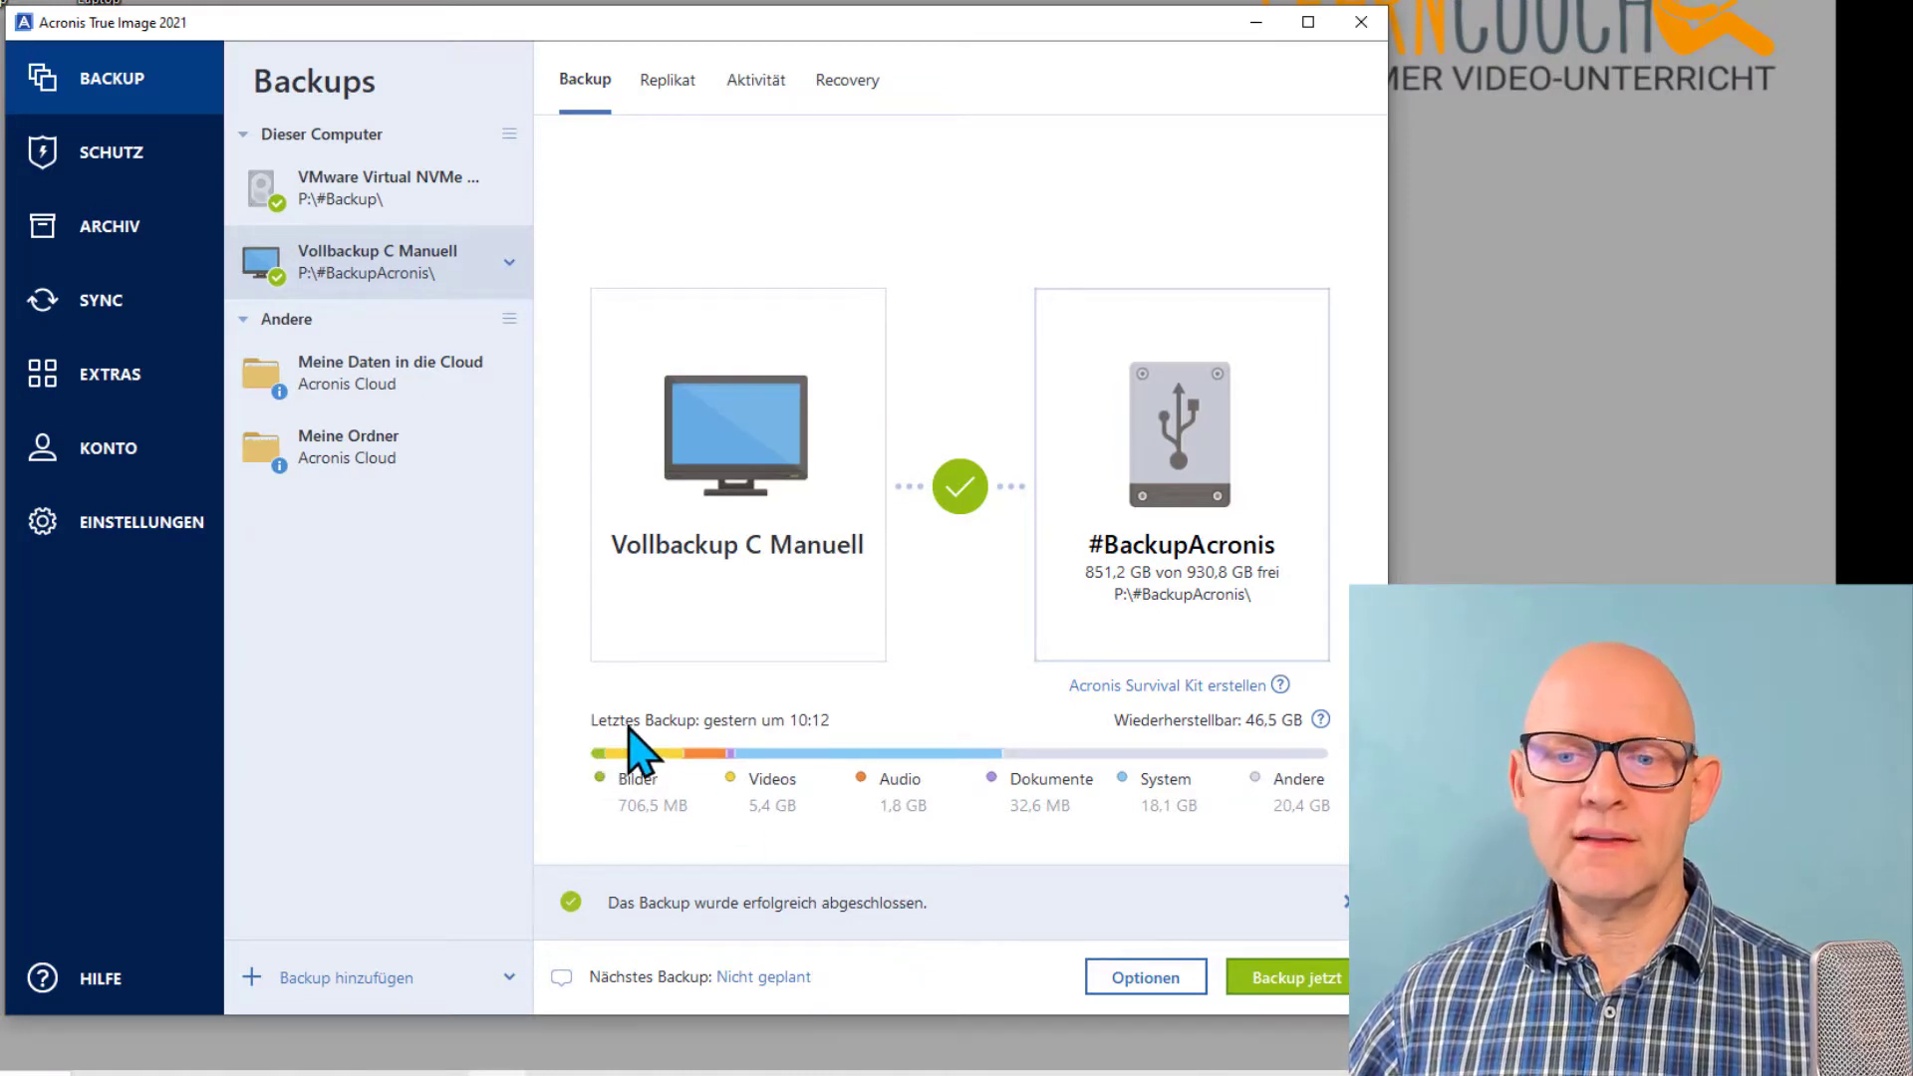
mouse_move(819, 718)
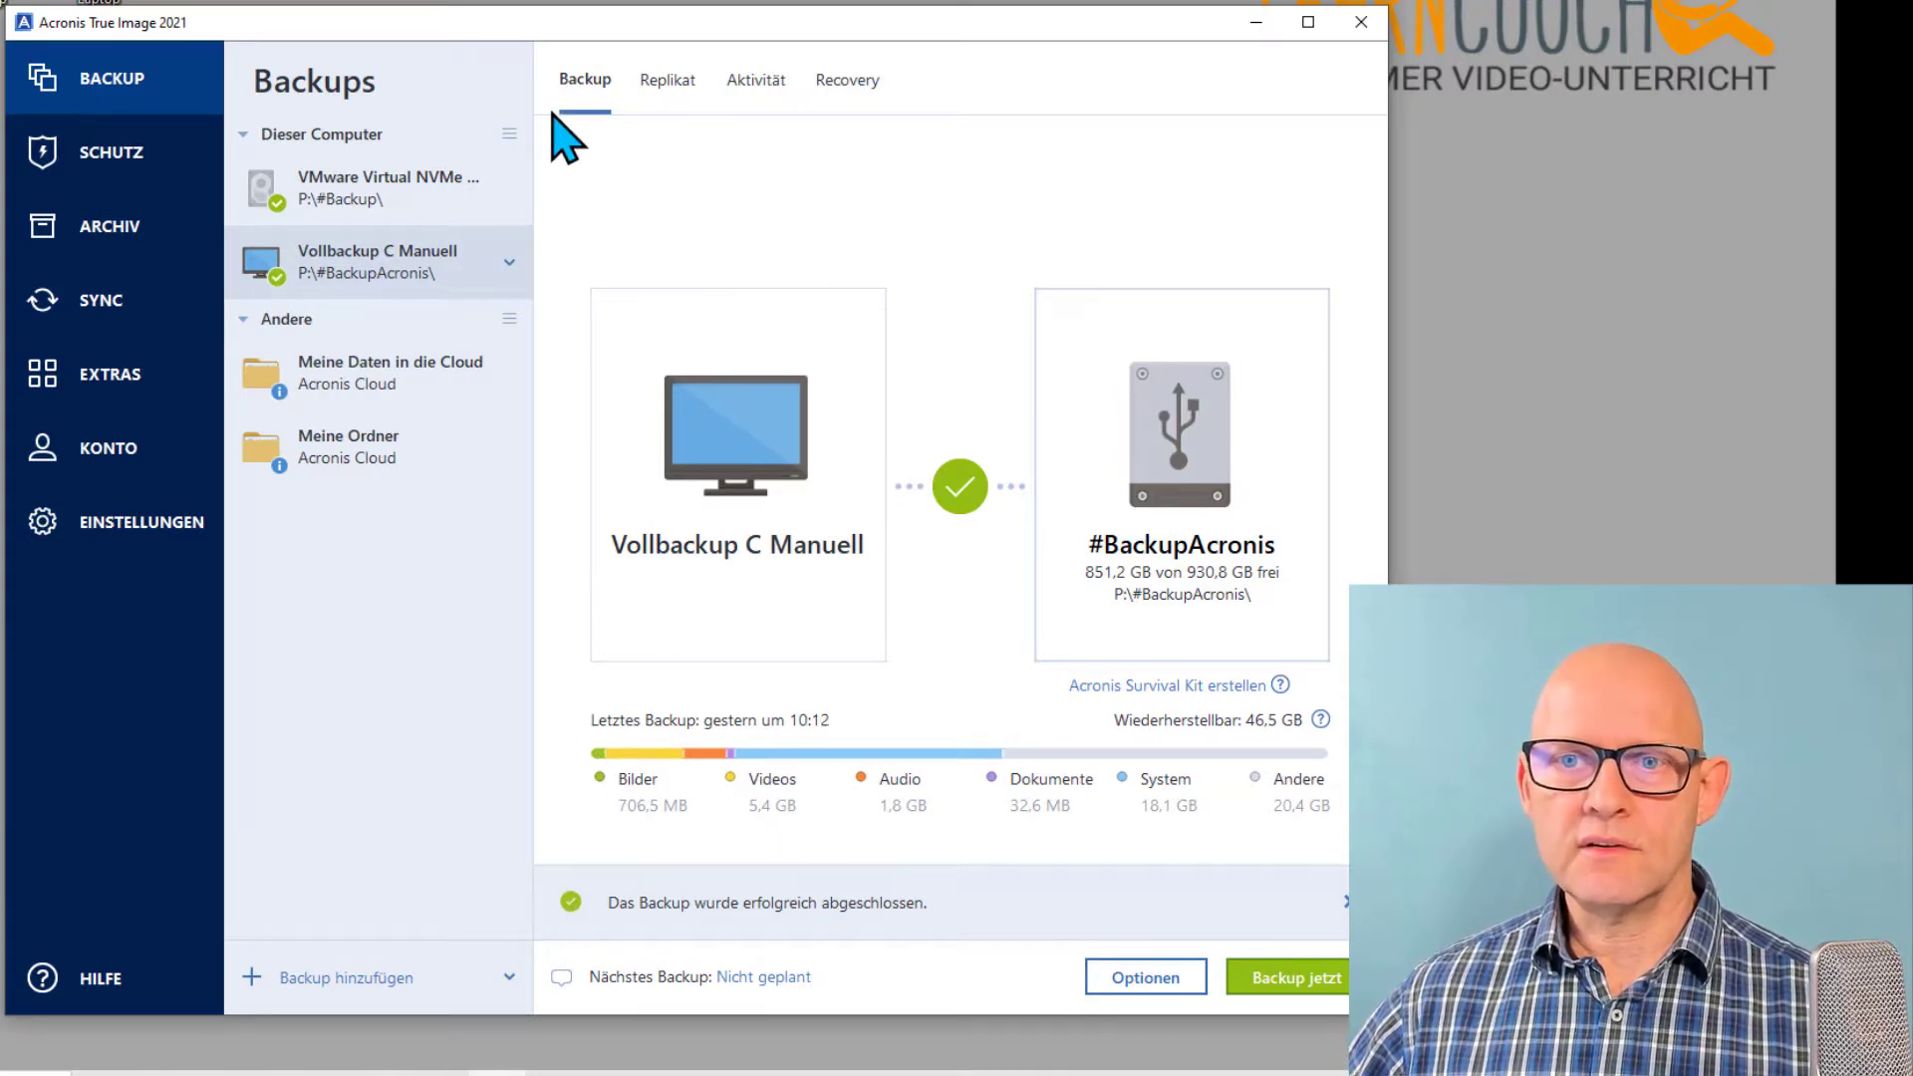
left_click(748, 85)
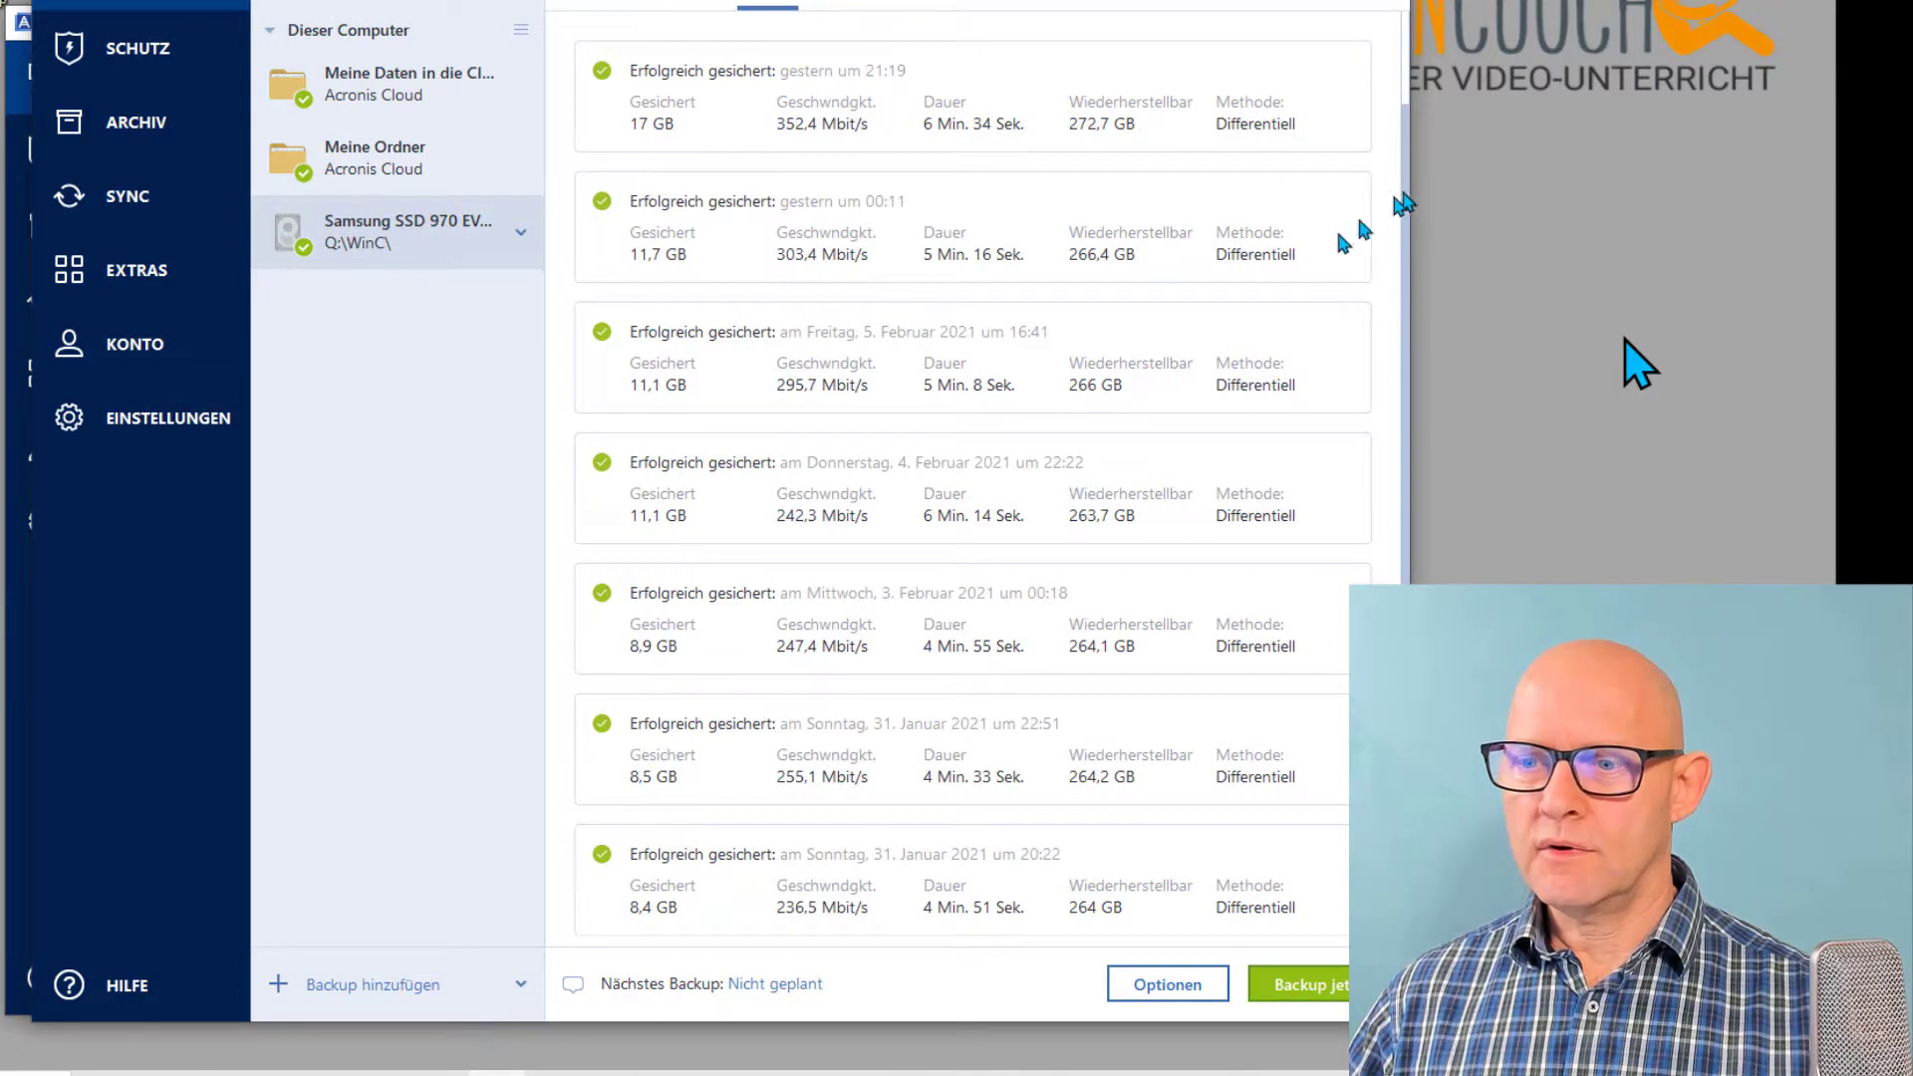
Step: Look through the activity history of the Samsung SSD backup stored in Q:\WinC\, checking the differential and full backup entries
scroll(1217, 291, "down", 15)
scroll(1193, 317, "down", 15)
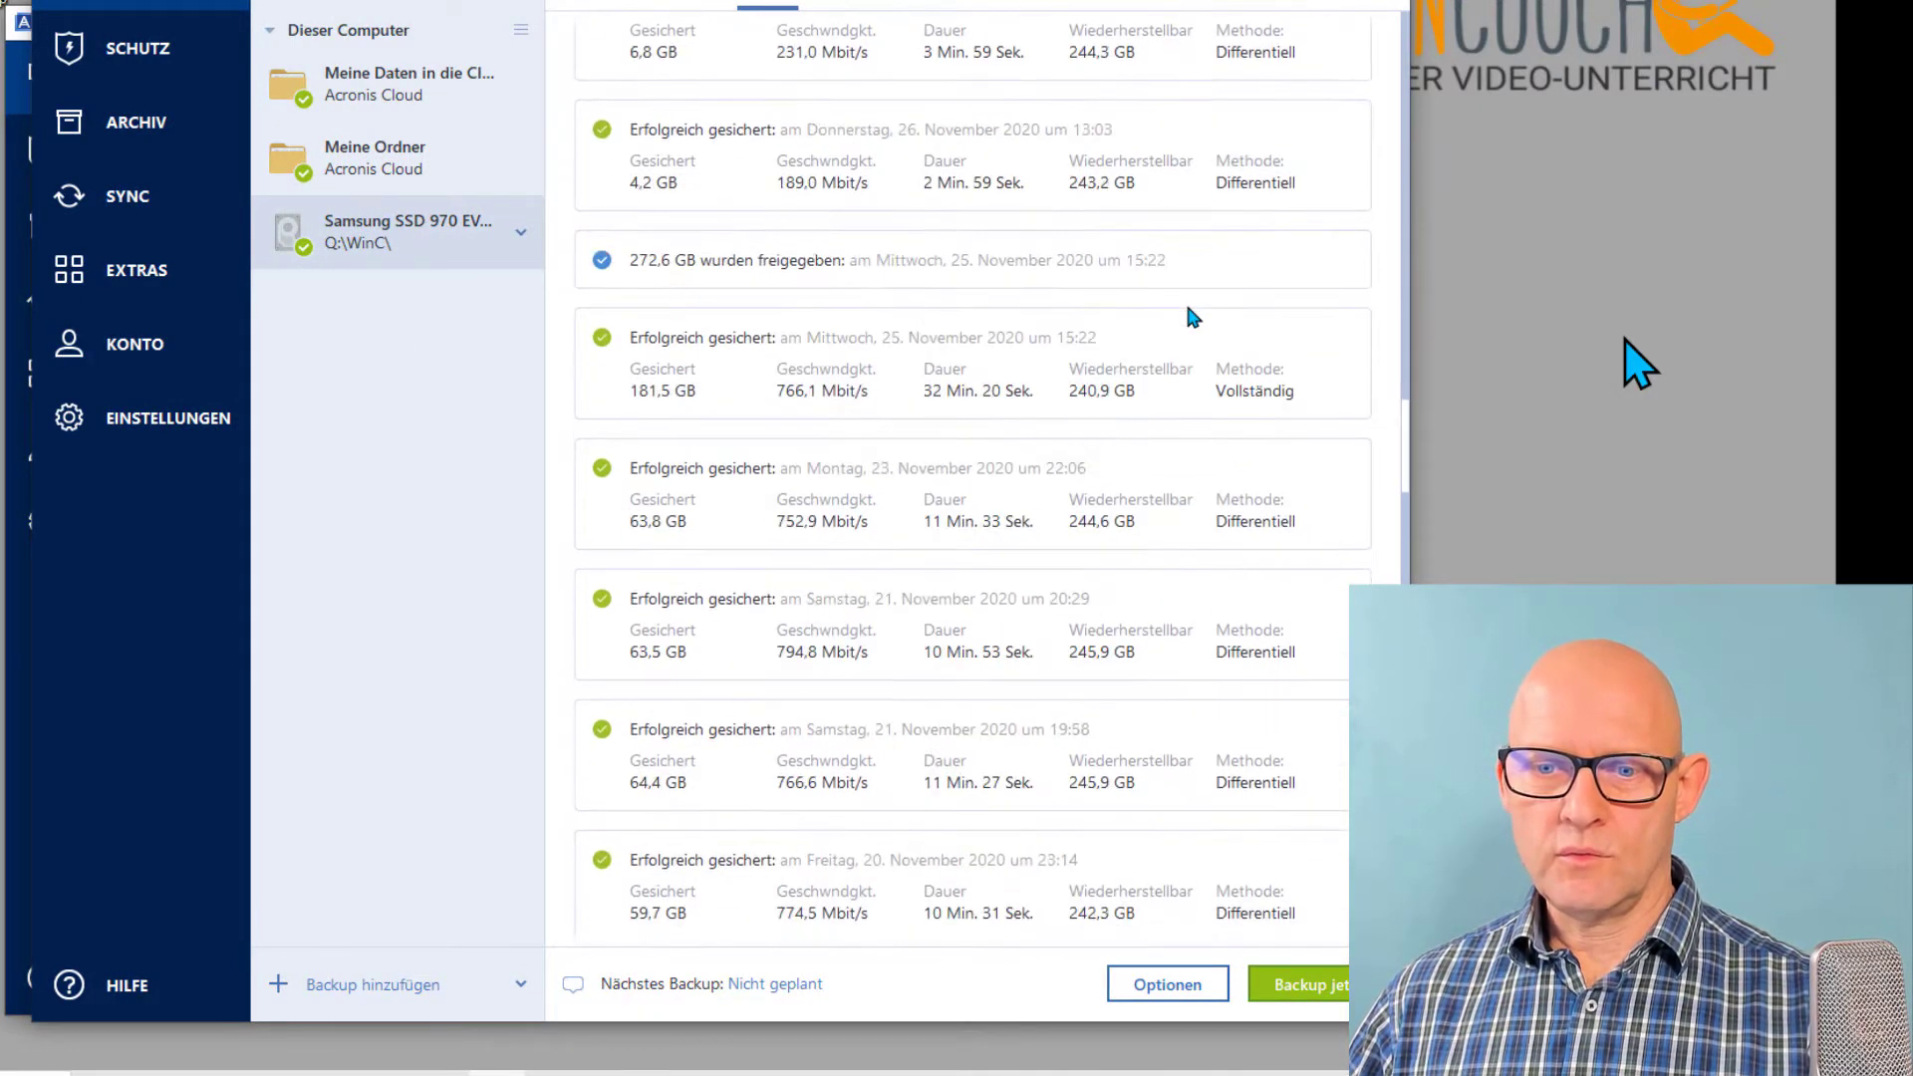
scroll(1193, 317, "up", 20)
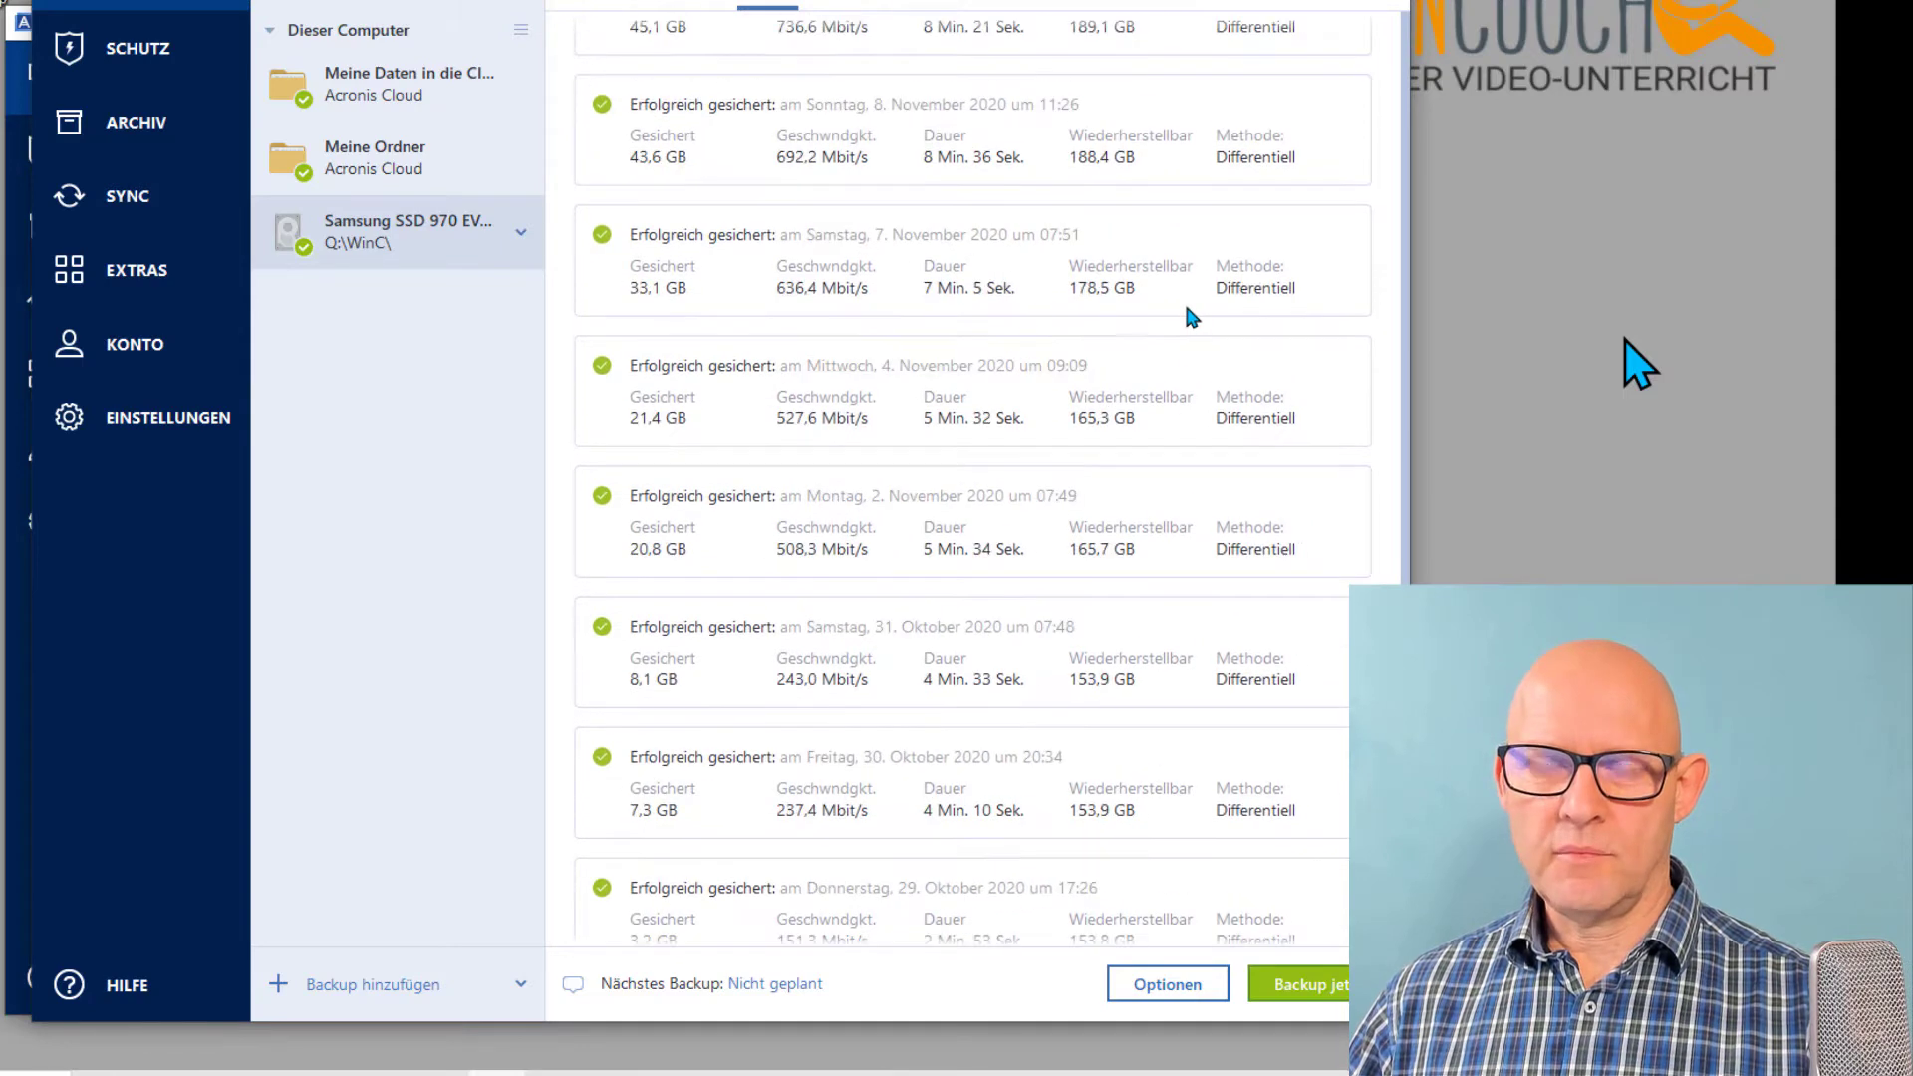
scroll(1175, 313, "up", 2)
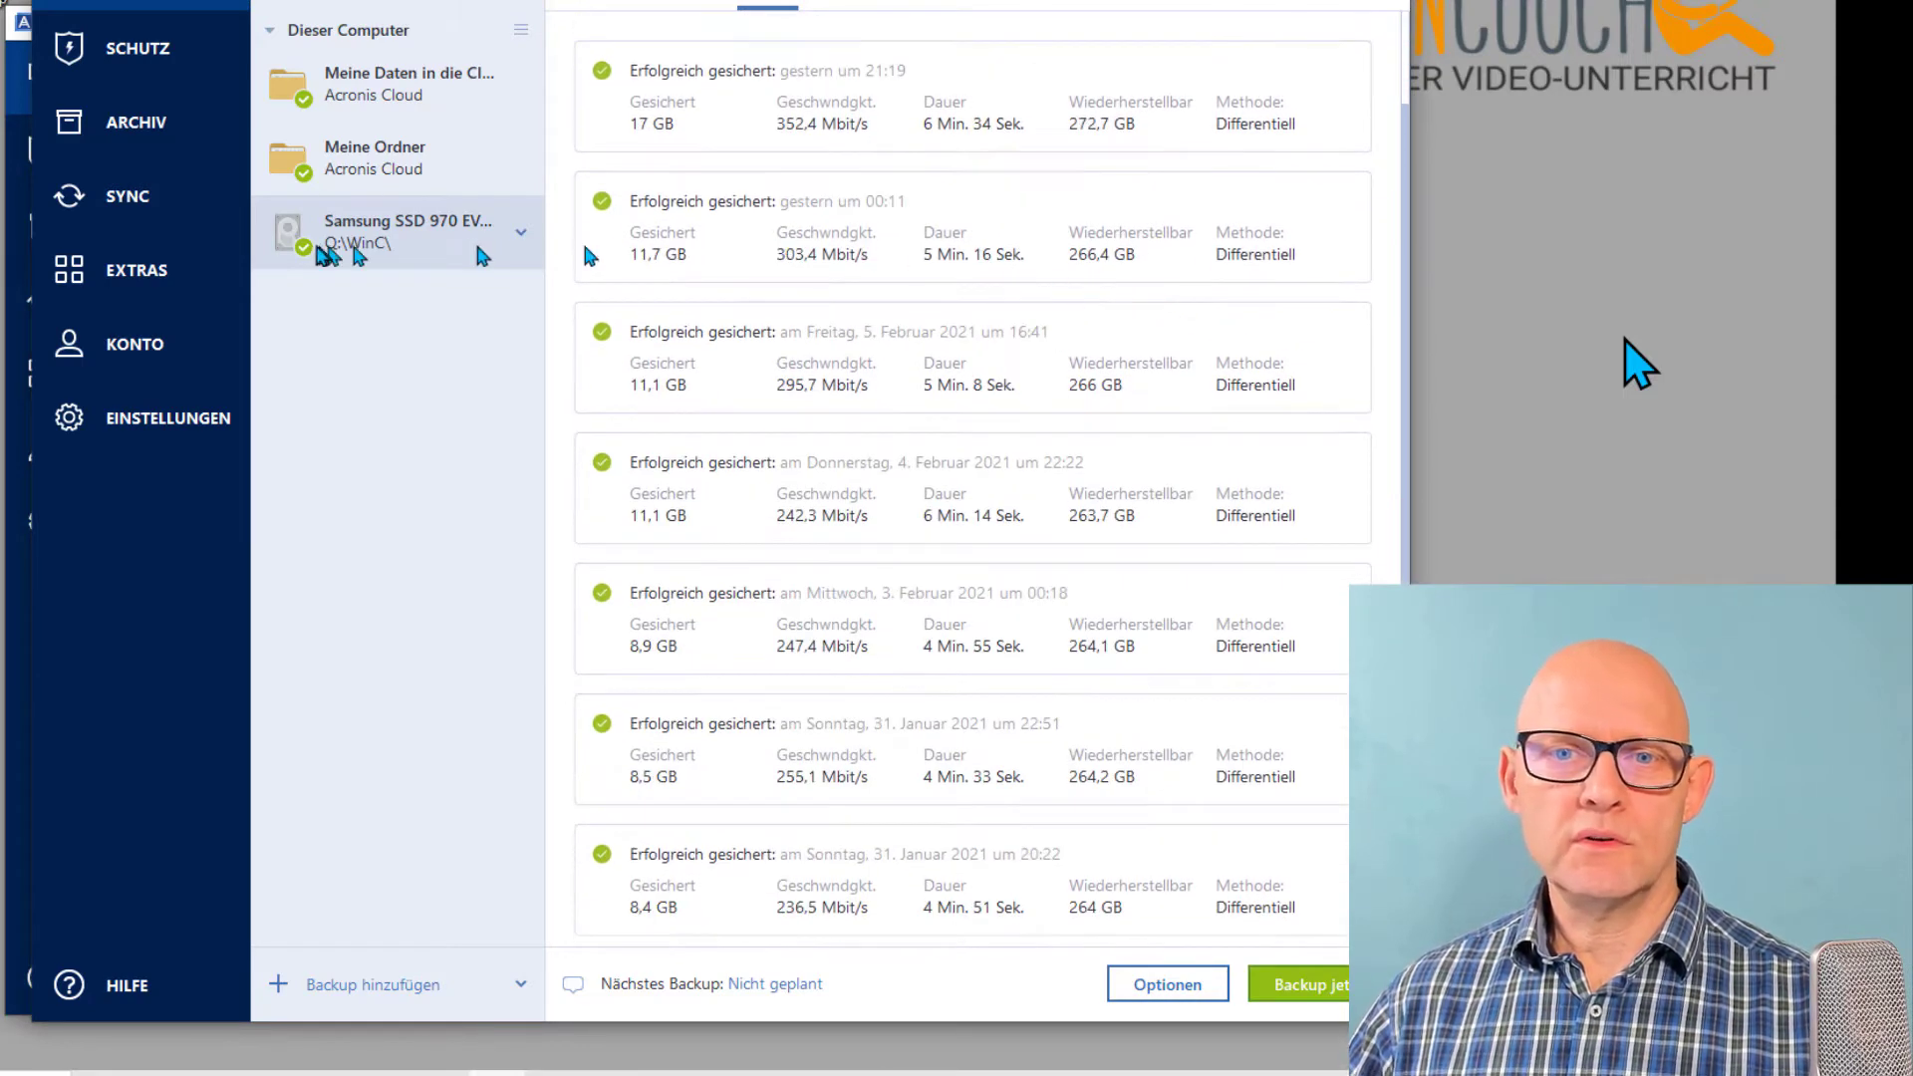
left_click(379, 164)
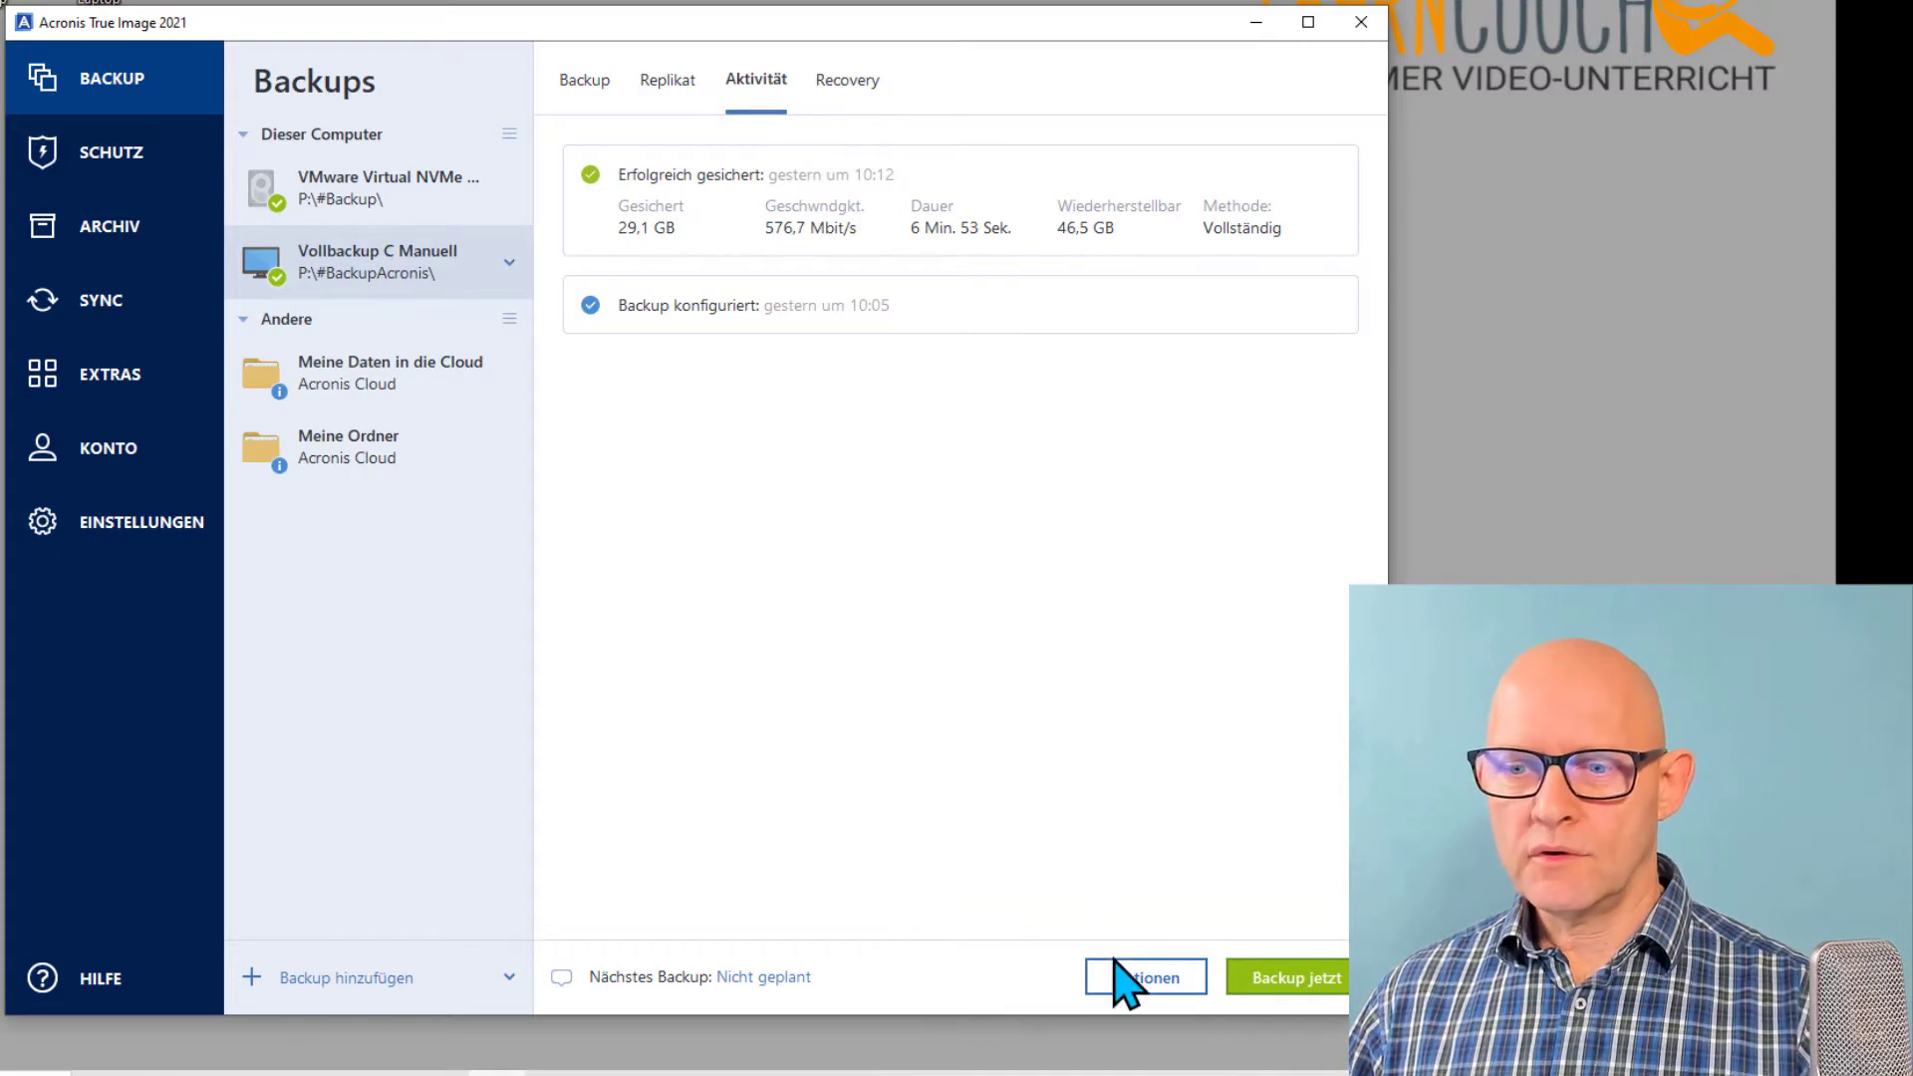
Step: Review the scheduling and advanced computer-shutdown options of the Vollbackup C Manuell backup
left_click(583, 85)
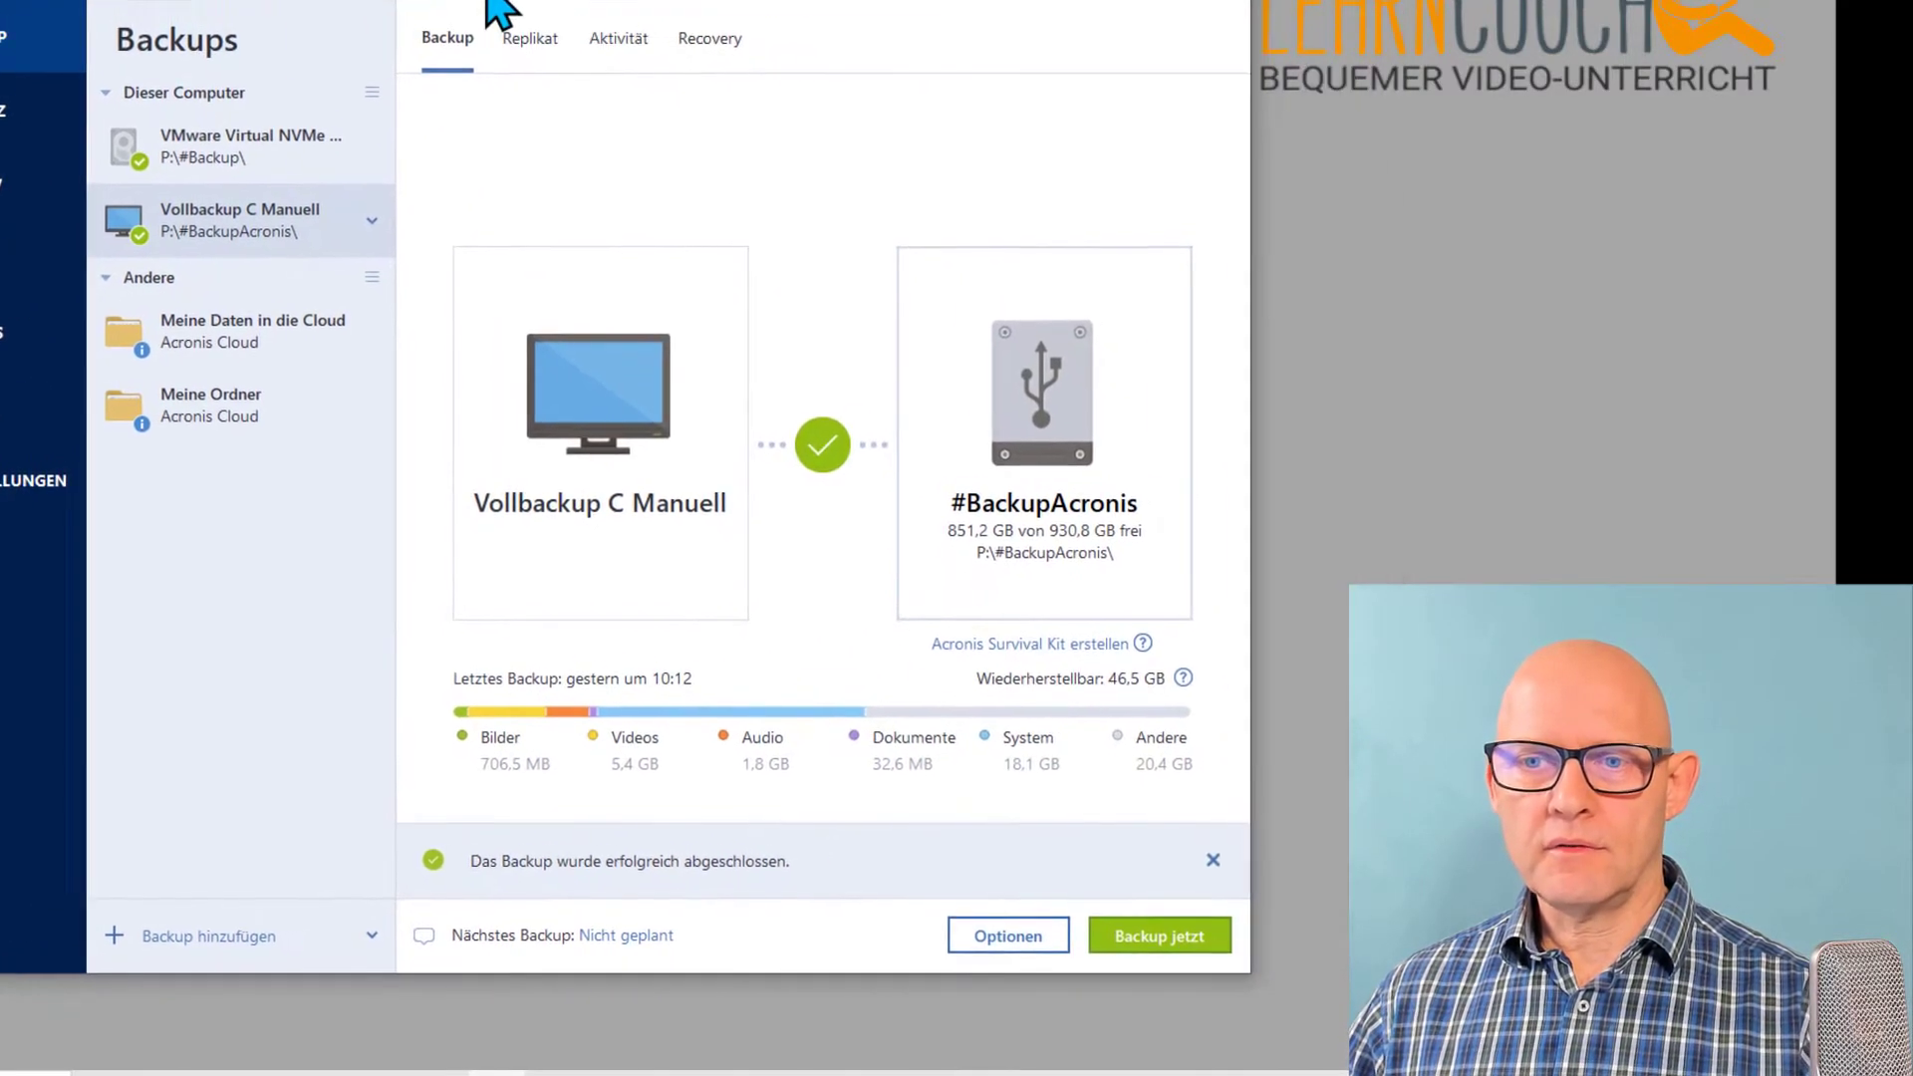
left_click(1064, 957)
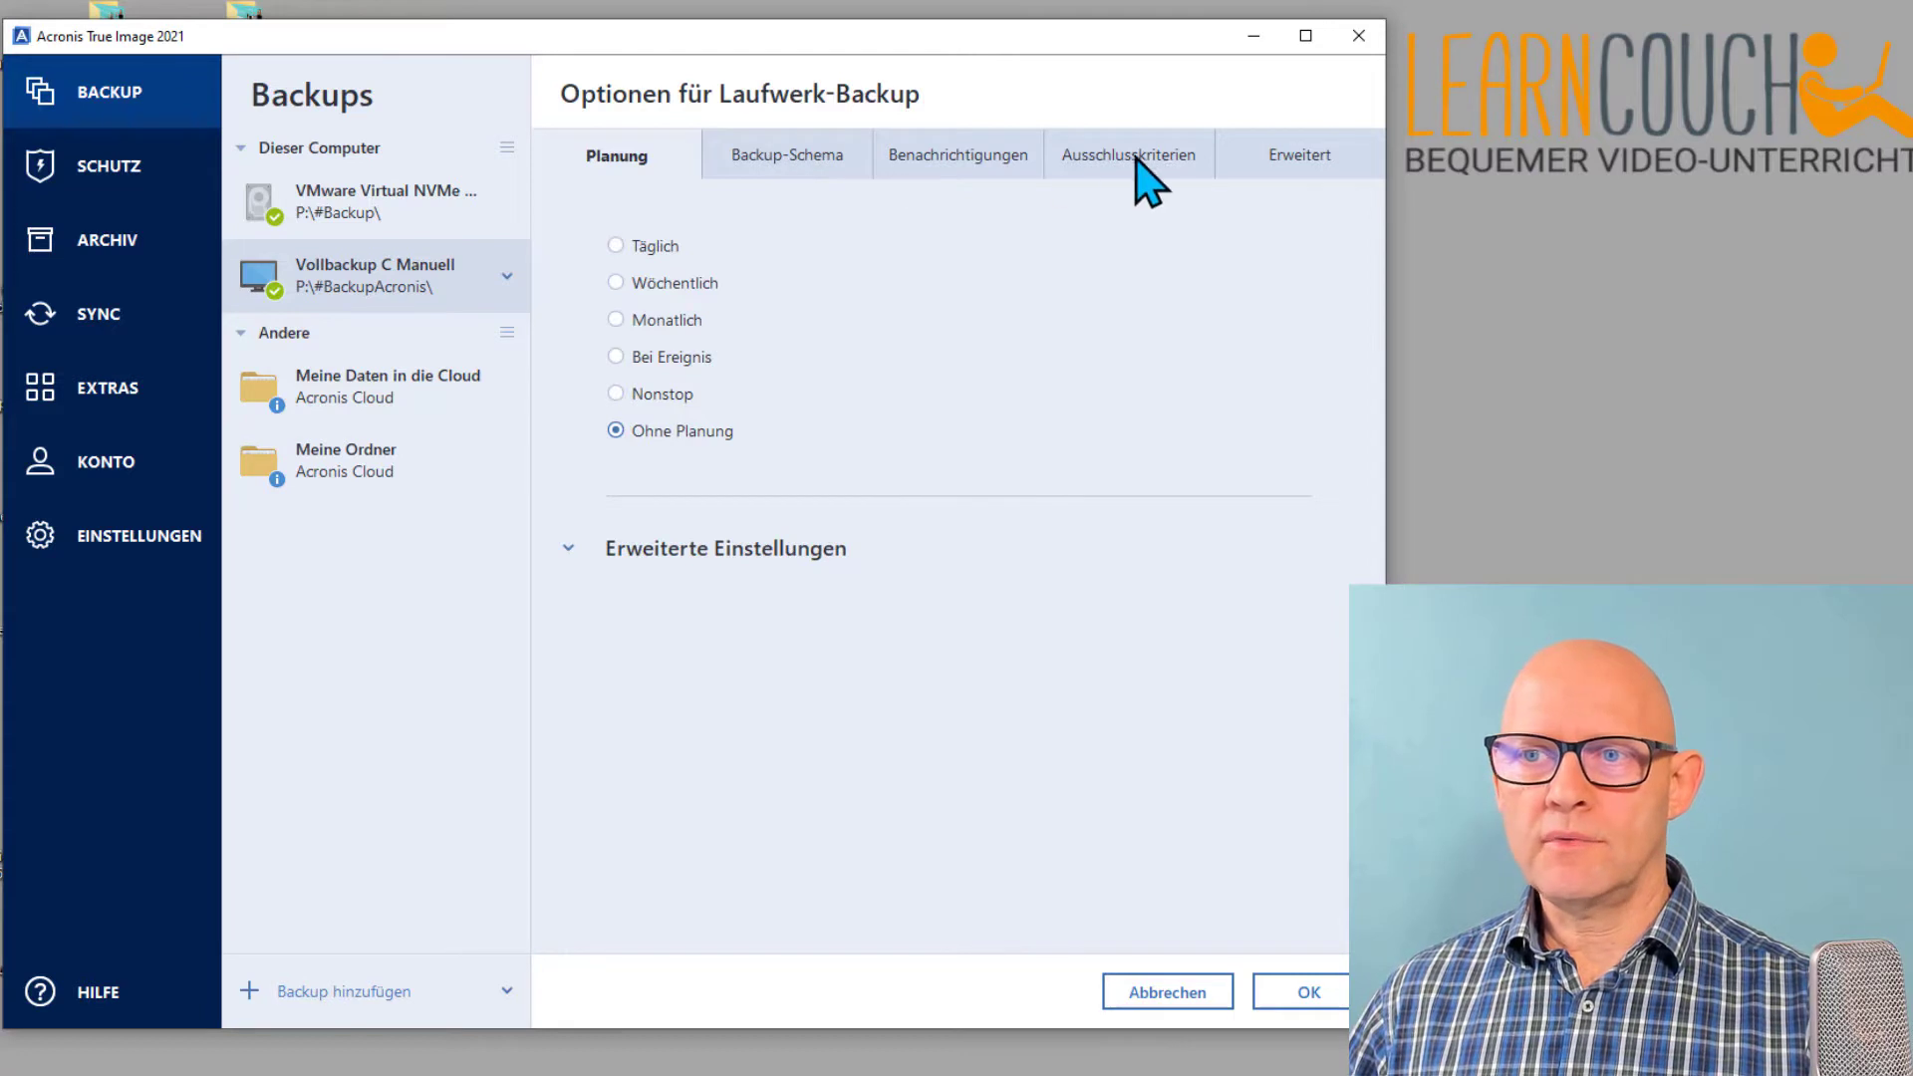
left_click(1277, 157)
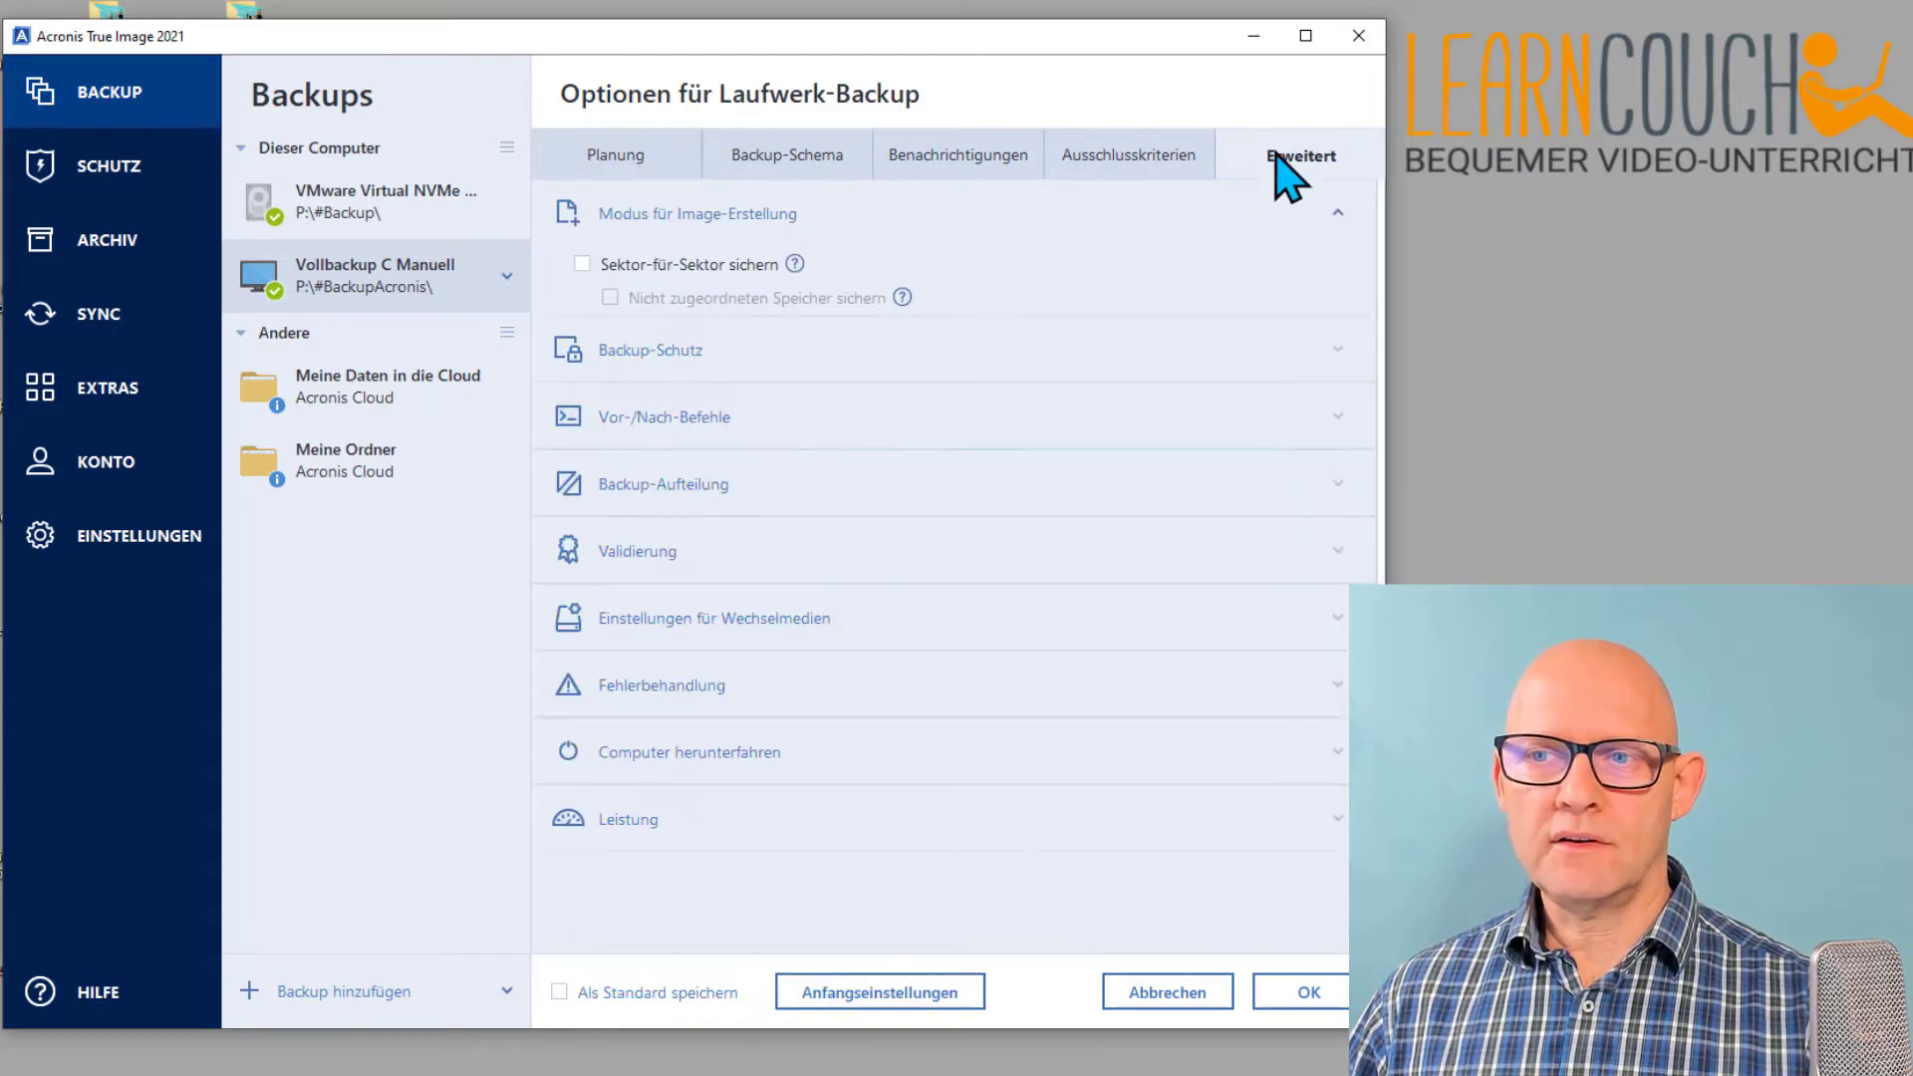
left_click(646, 755)
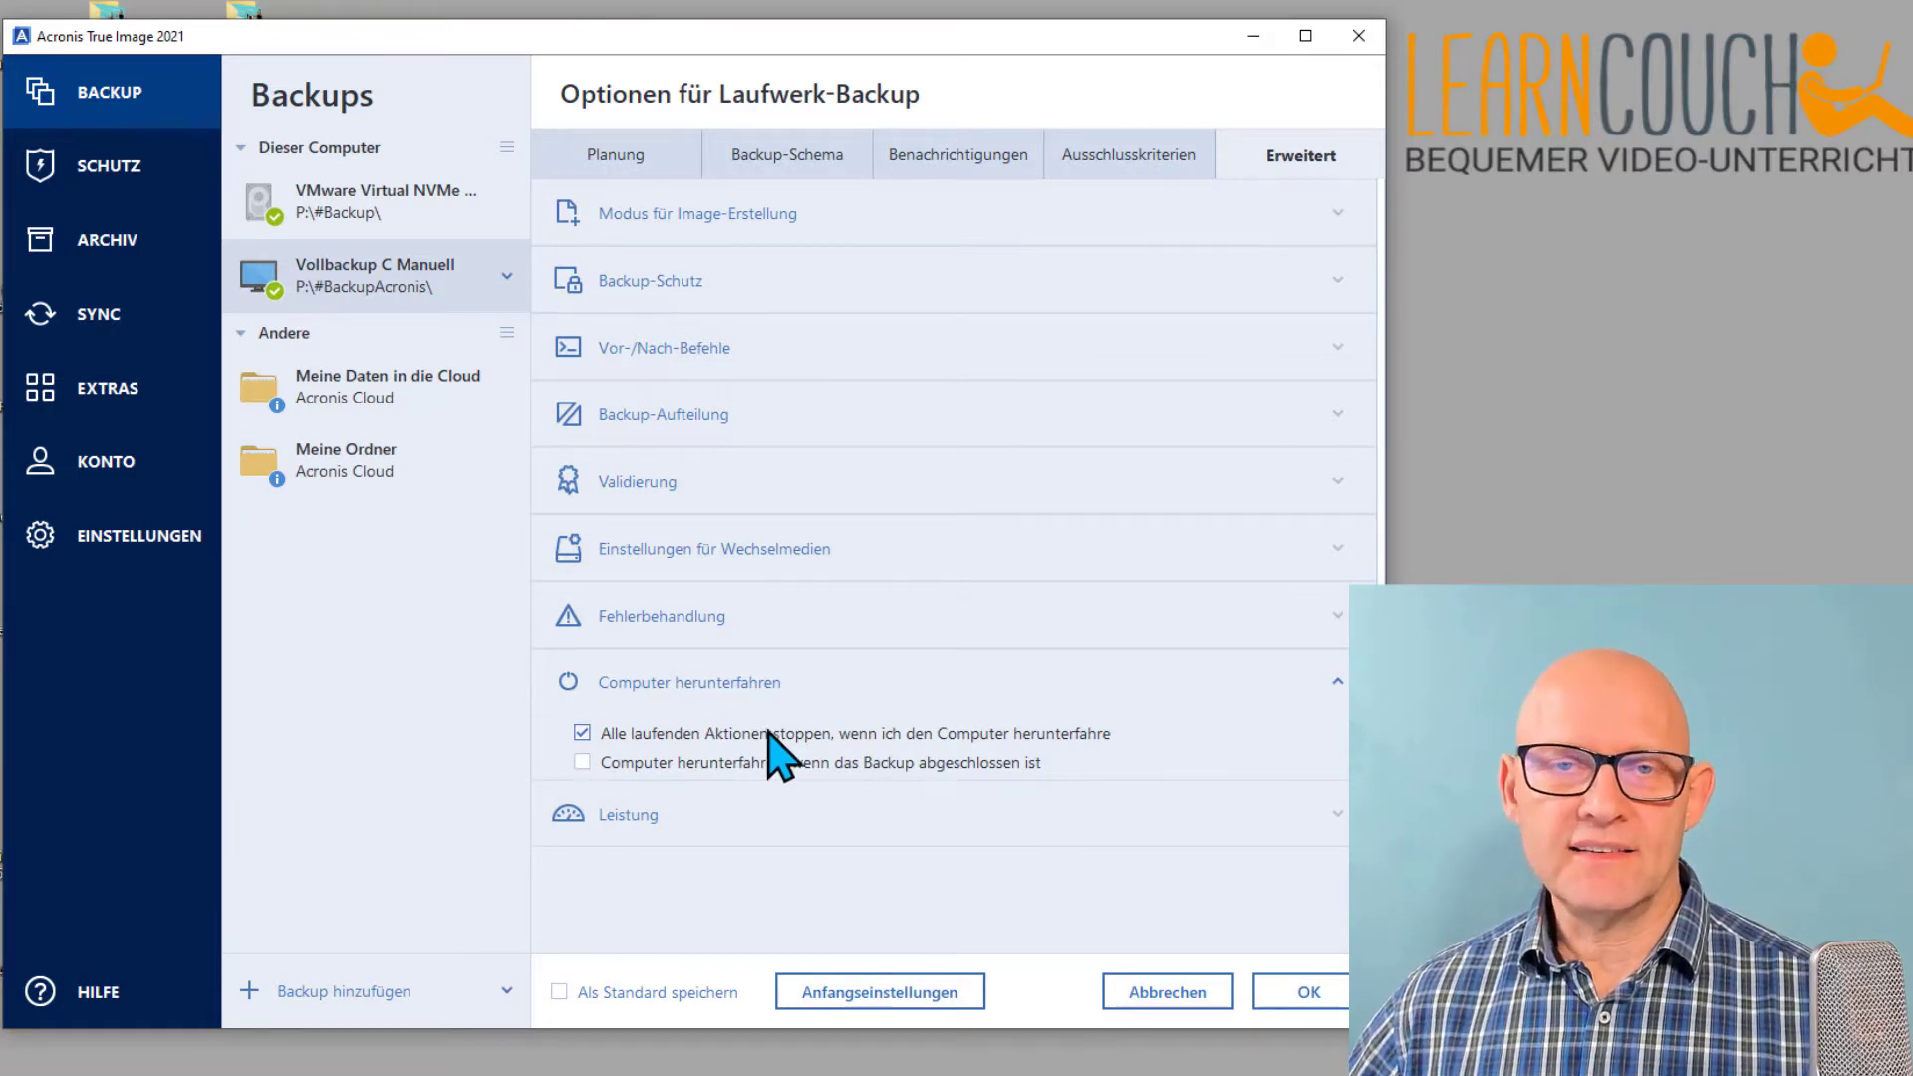
left_click(595, 159)
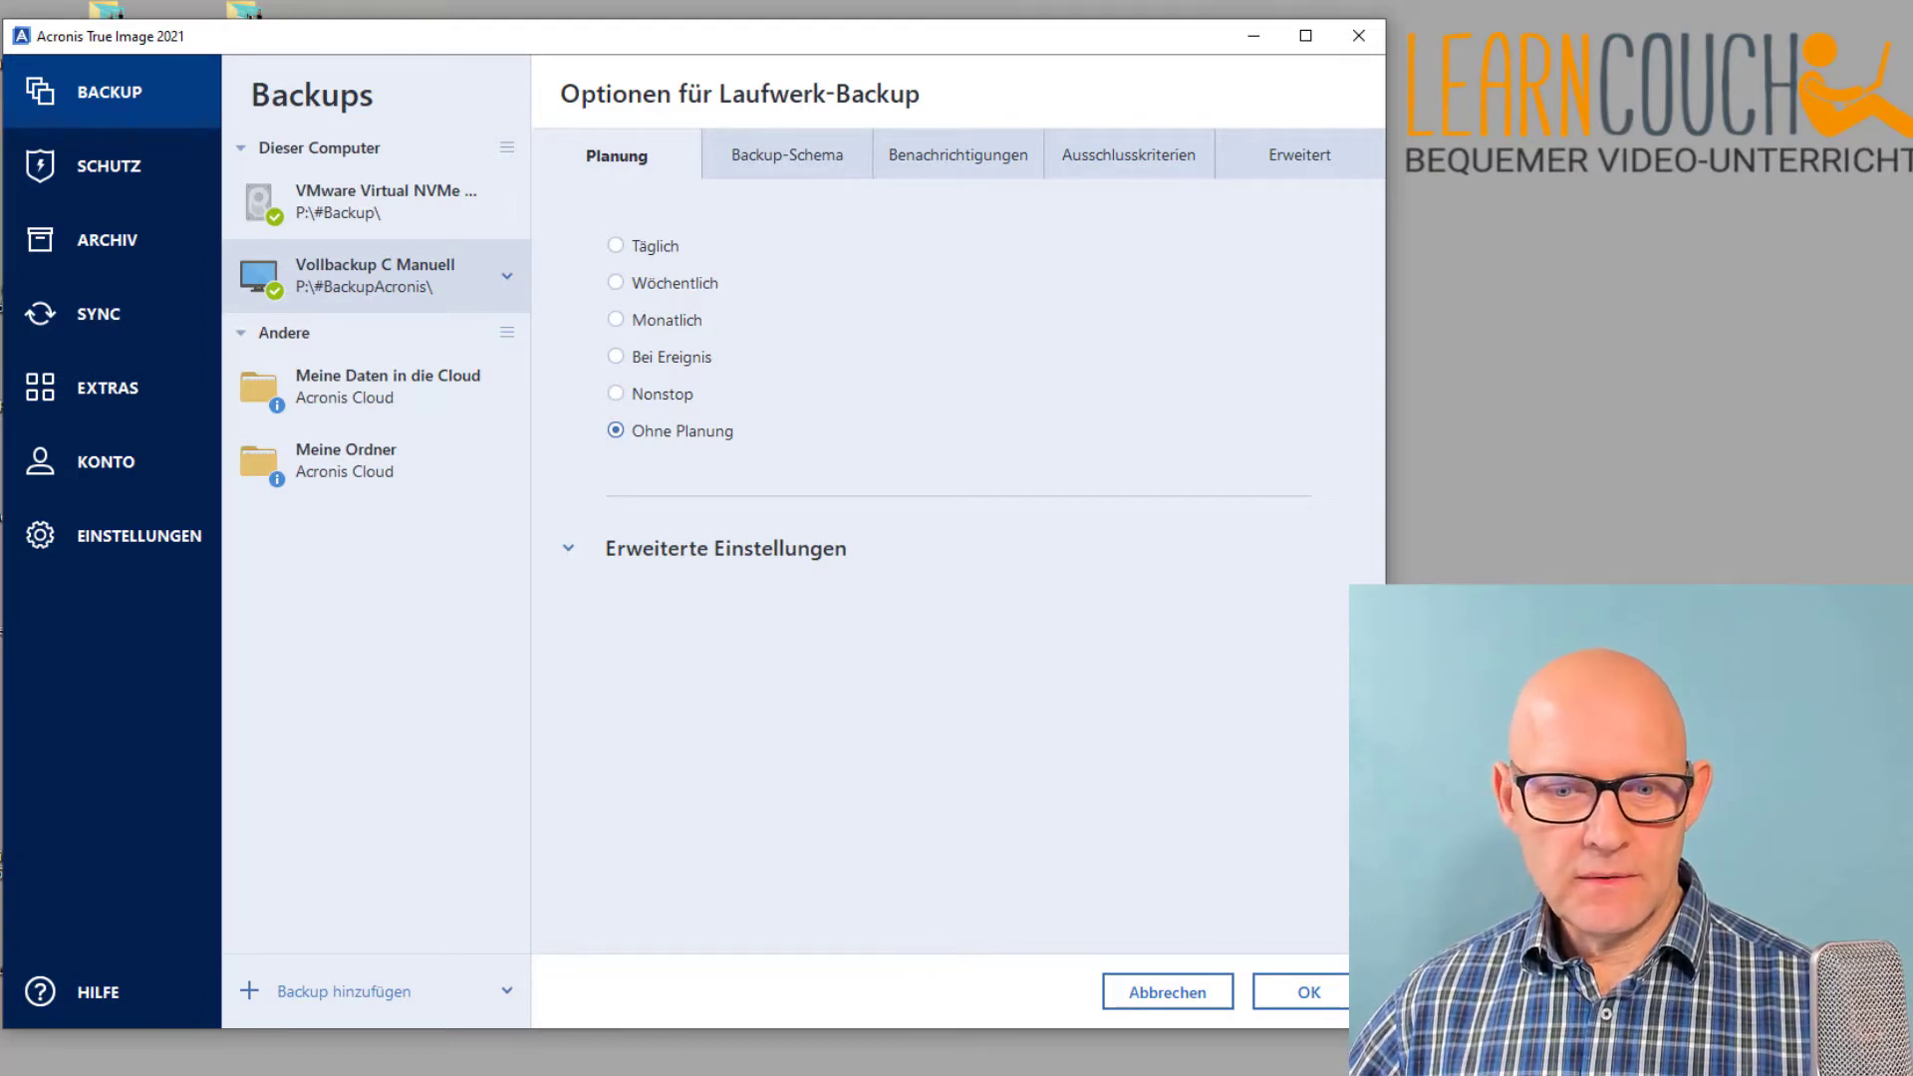
Step: Open the Test Daten wieder herstellen (P:) drive in File Explorer and dismiss the backup options without saving
key("super+e")
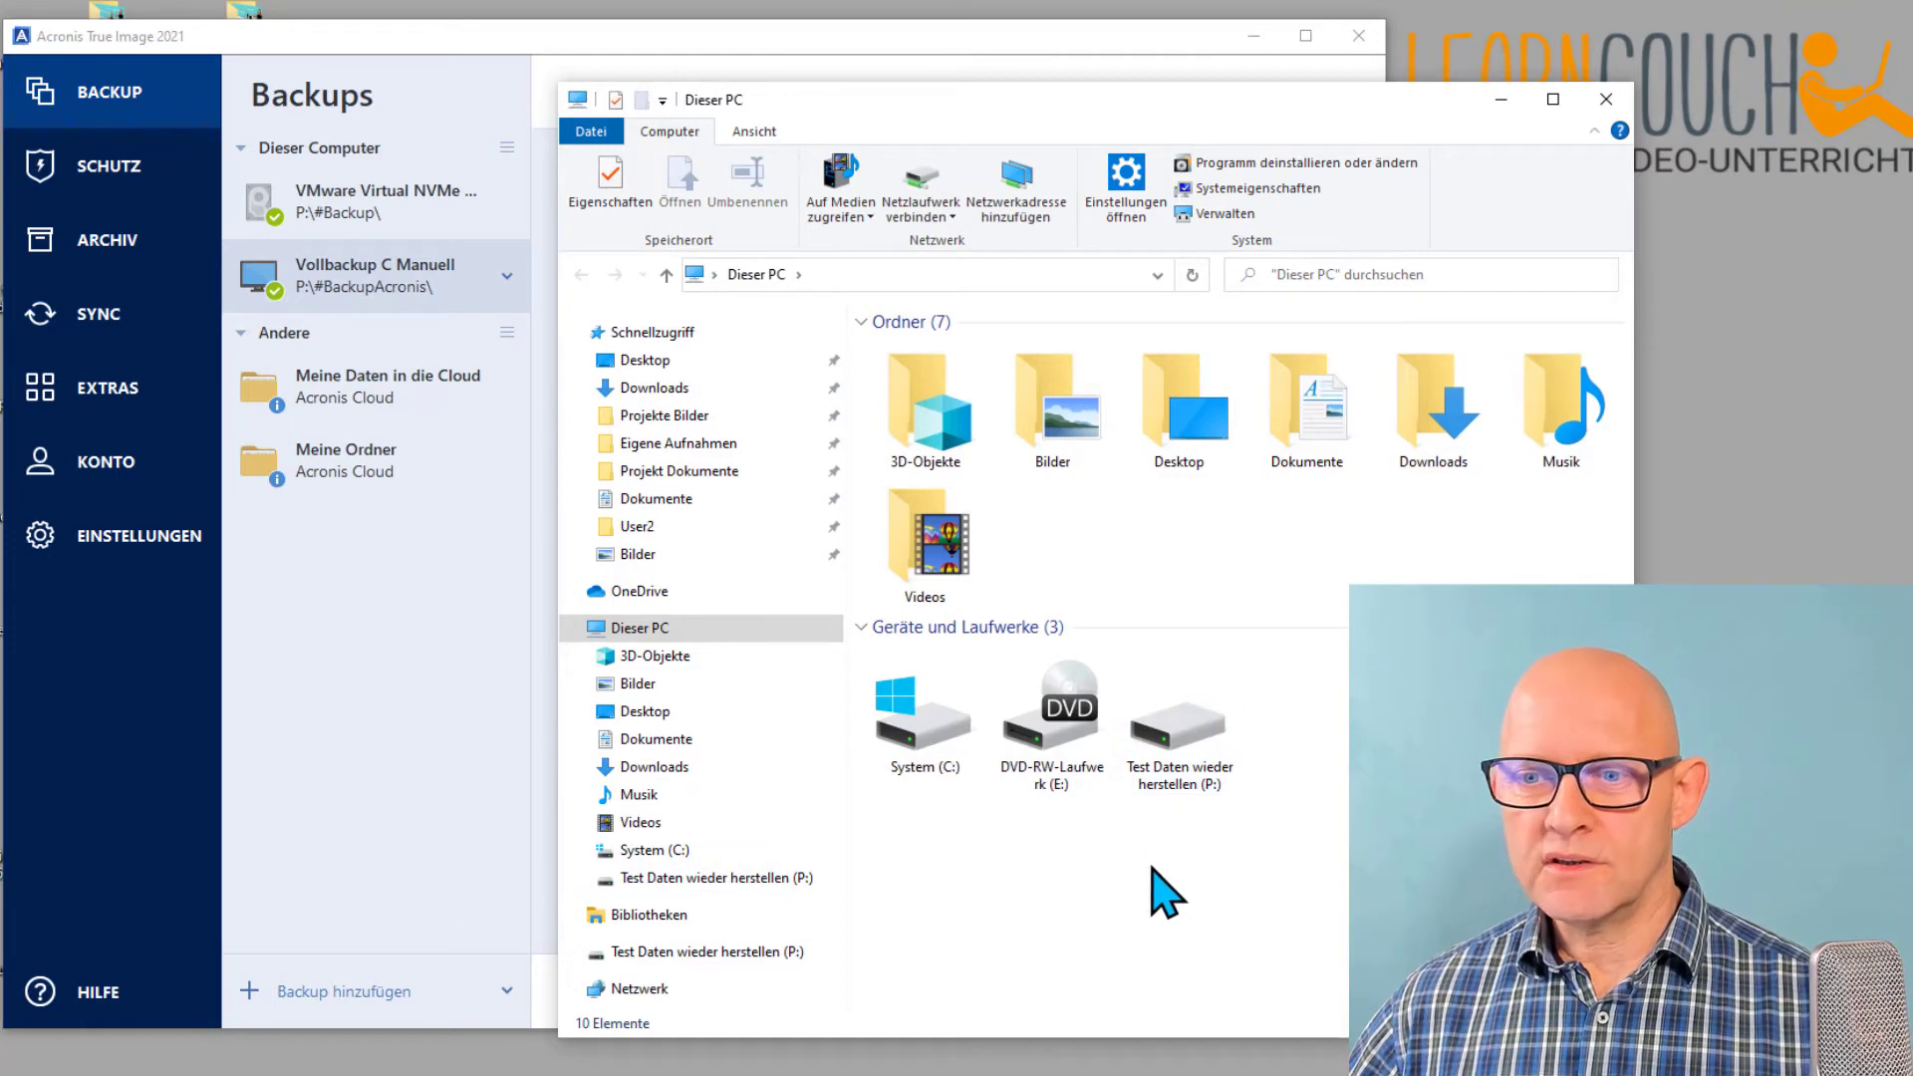
mouse_move(1183, 755)
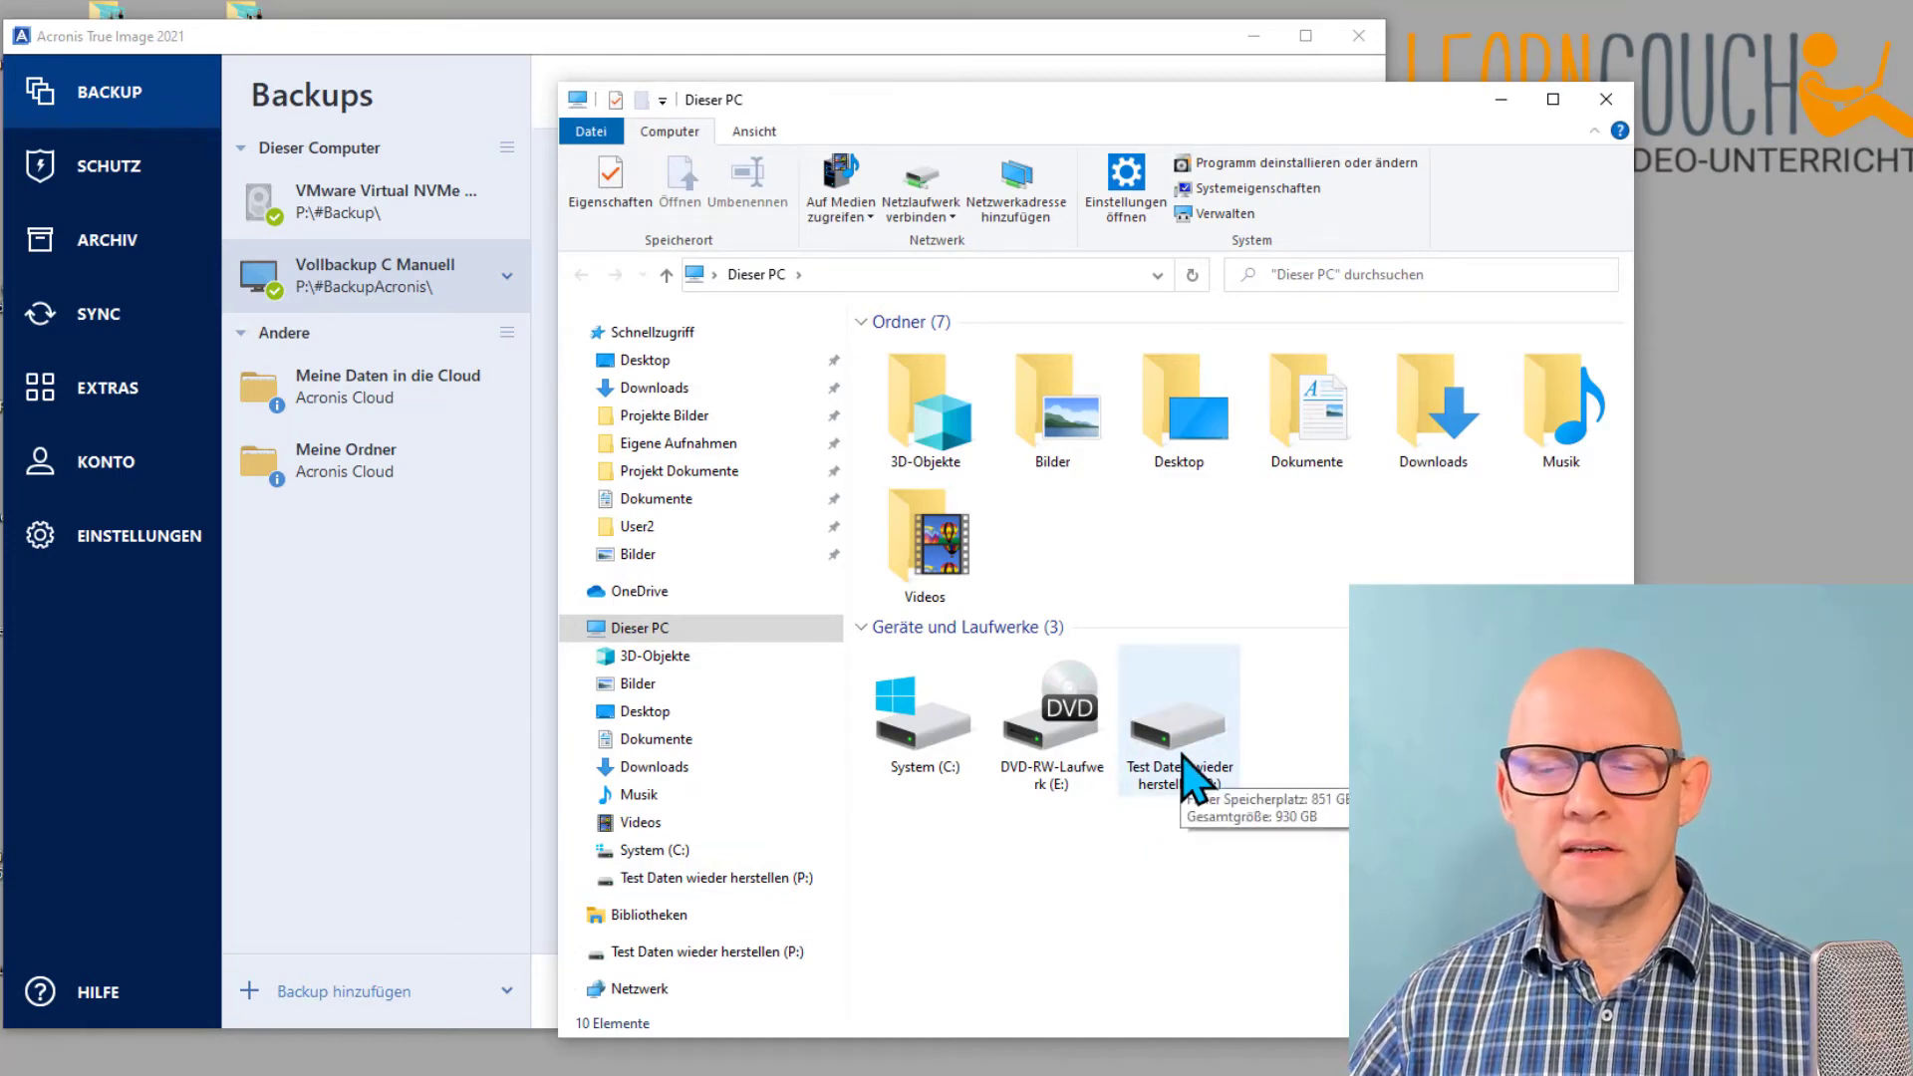
left_click_drag(1076, 105, 624, 57)
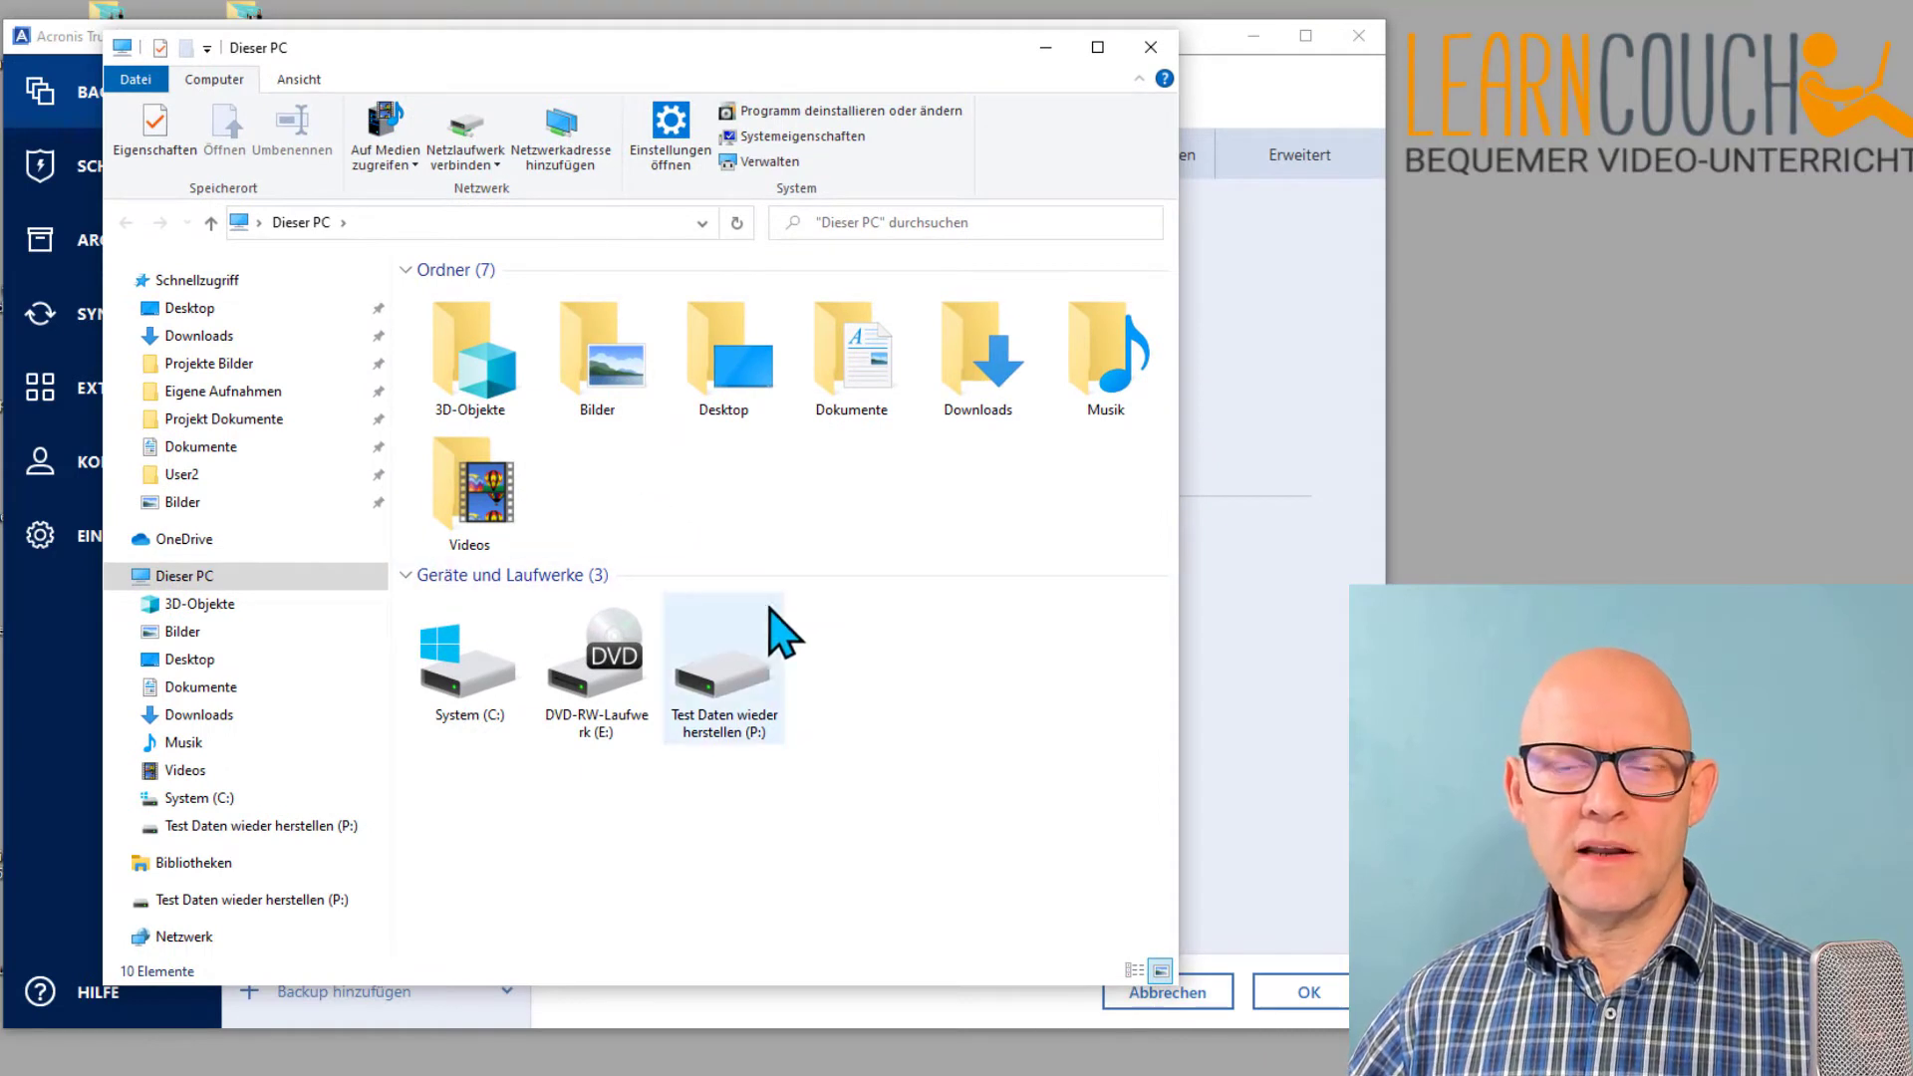
double_click(726, 687)
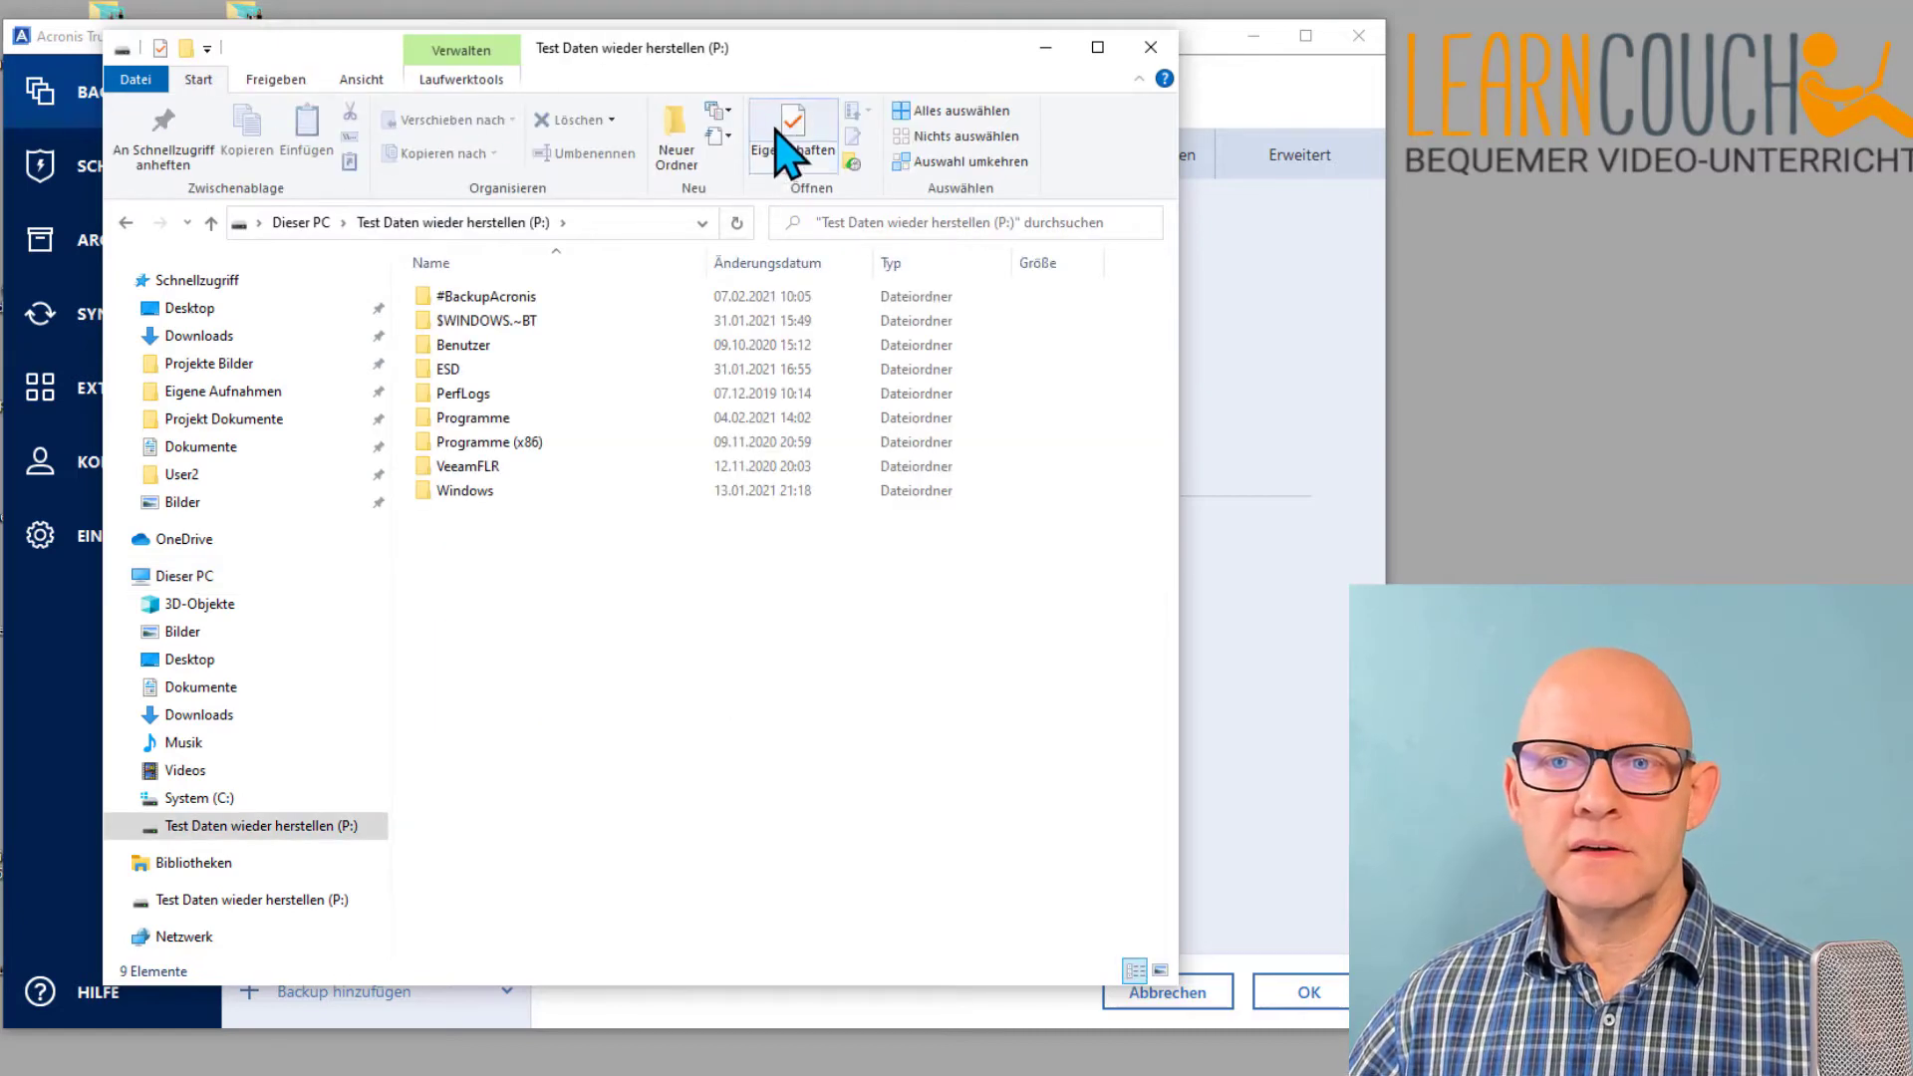
left_click_drag(811, 58, 320, 583)
left_click(1136, 994)
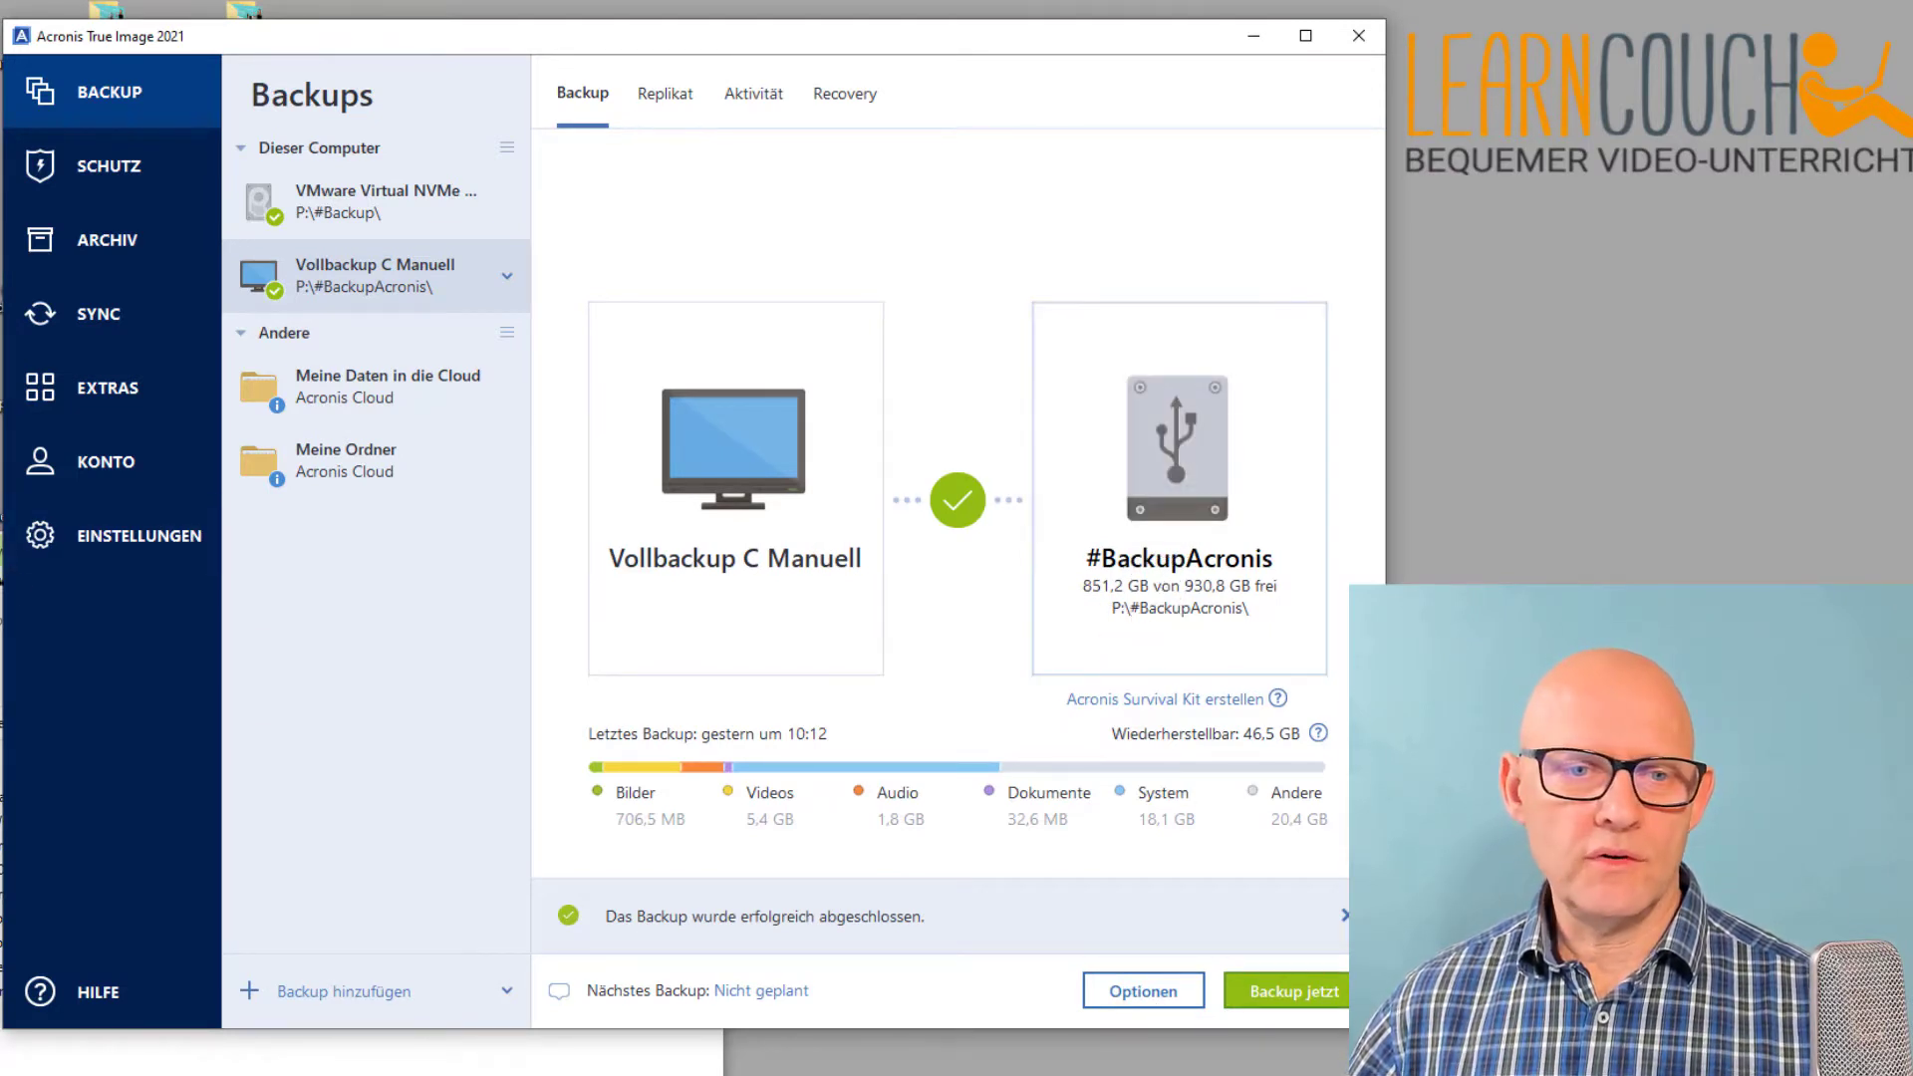
Step: Switch to File Explorer and open the C: volume inside Vollbackup C Manuell.tibx in the #BackupAcronis folder
key("alt+Tab")
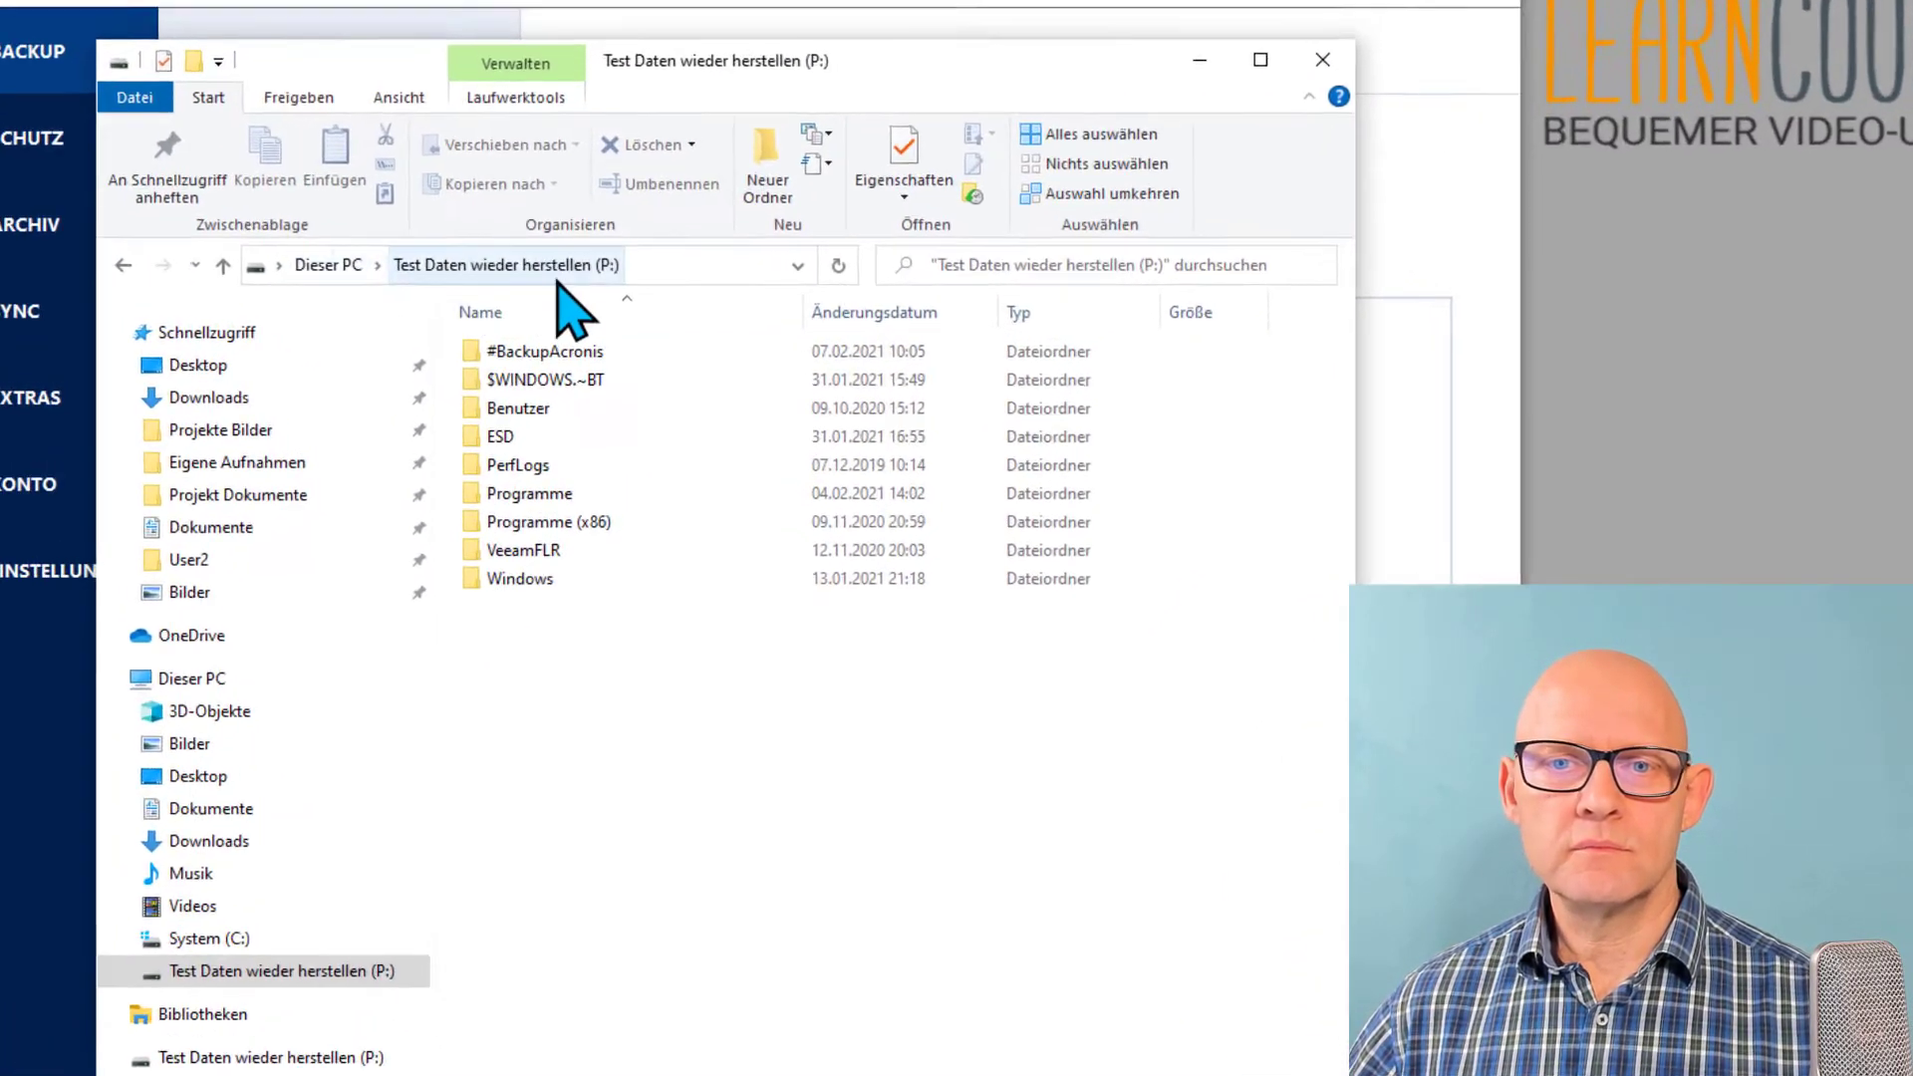
double_click(478, 357)
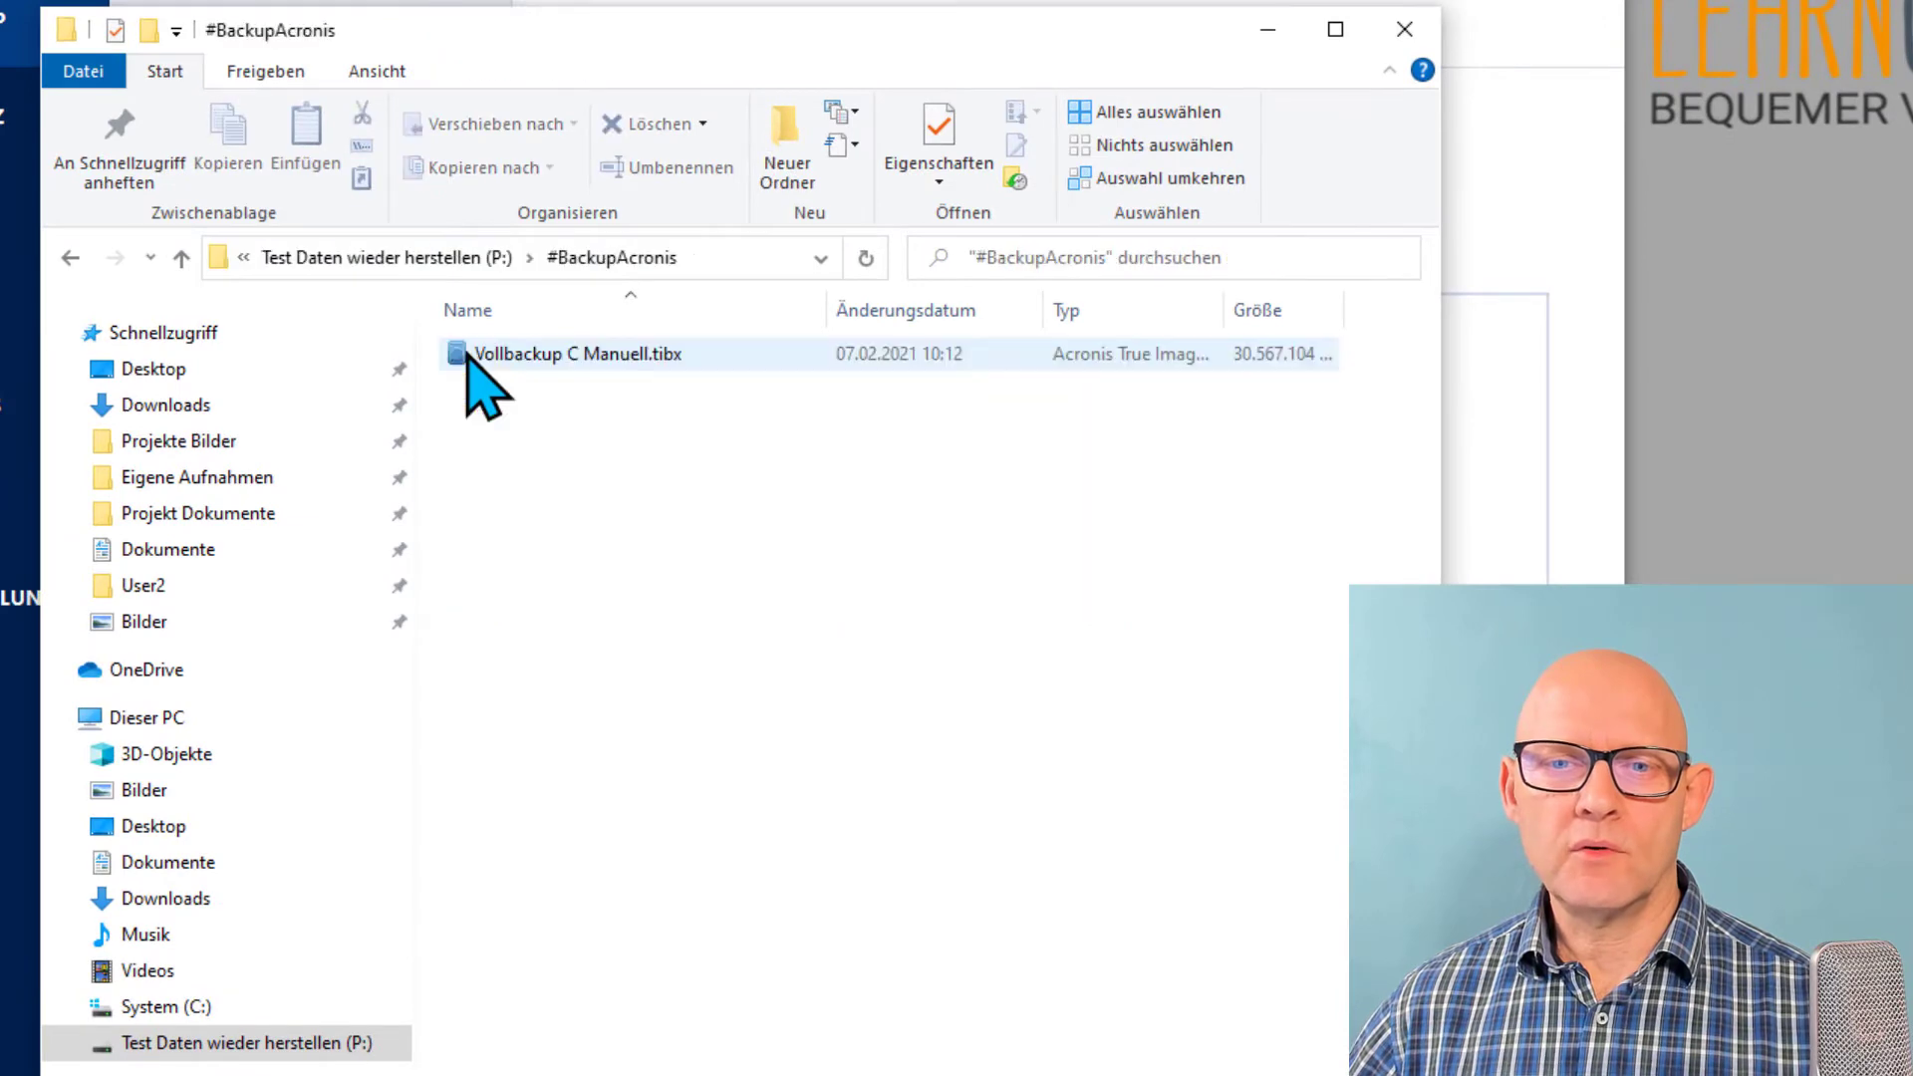
left_click(508, 353)
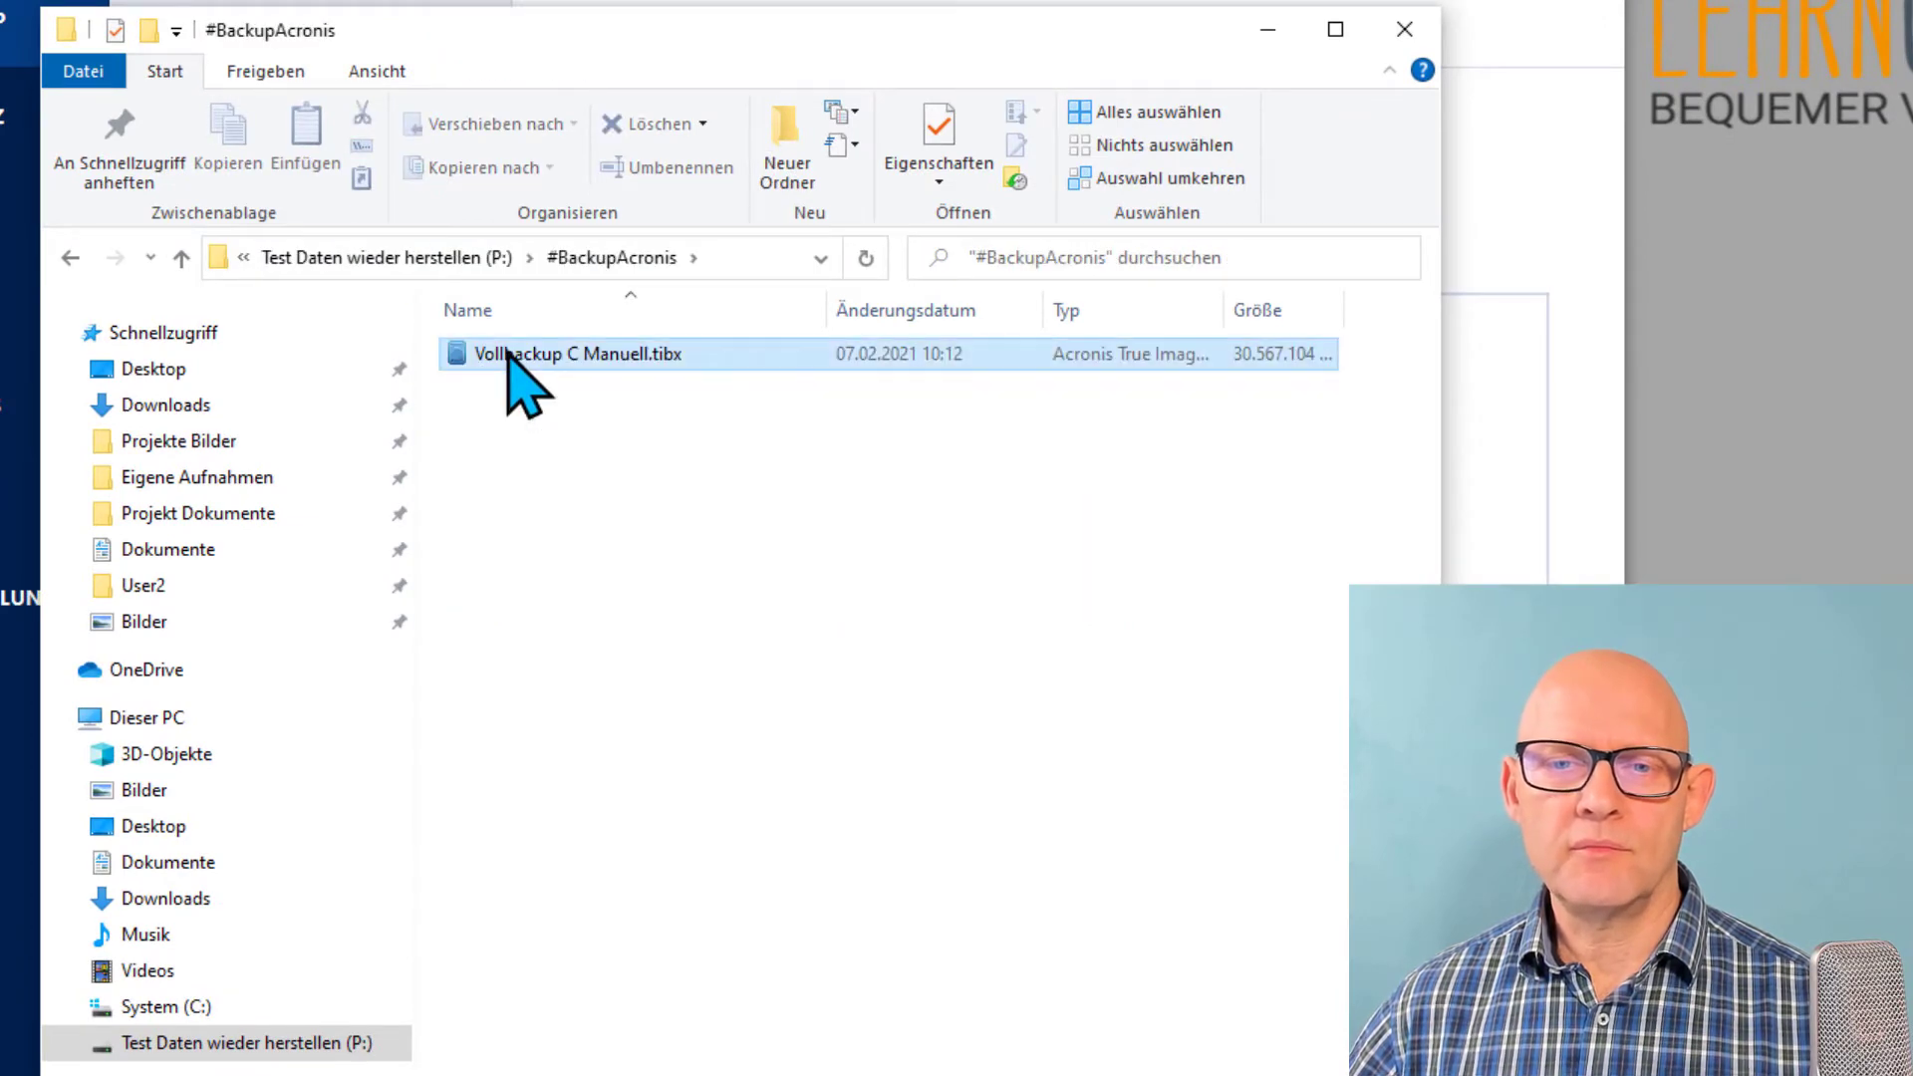
double_click(510, 354)
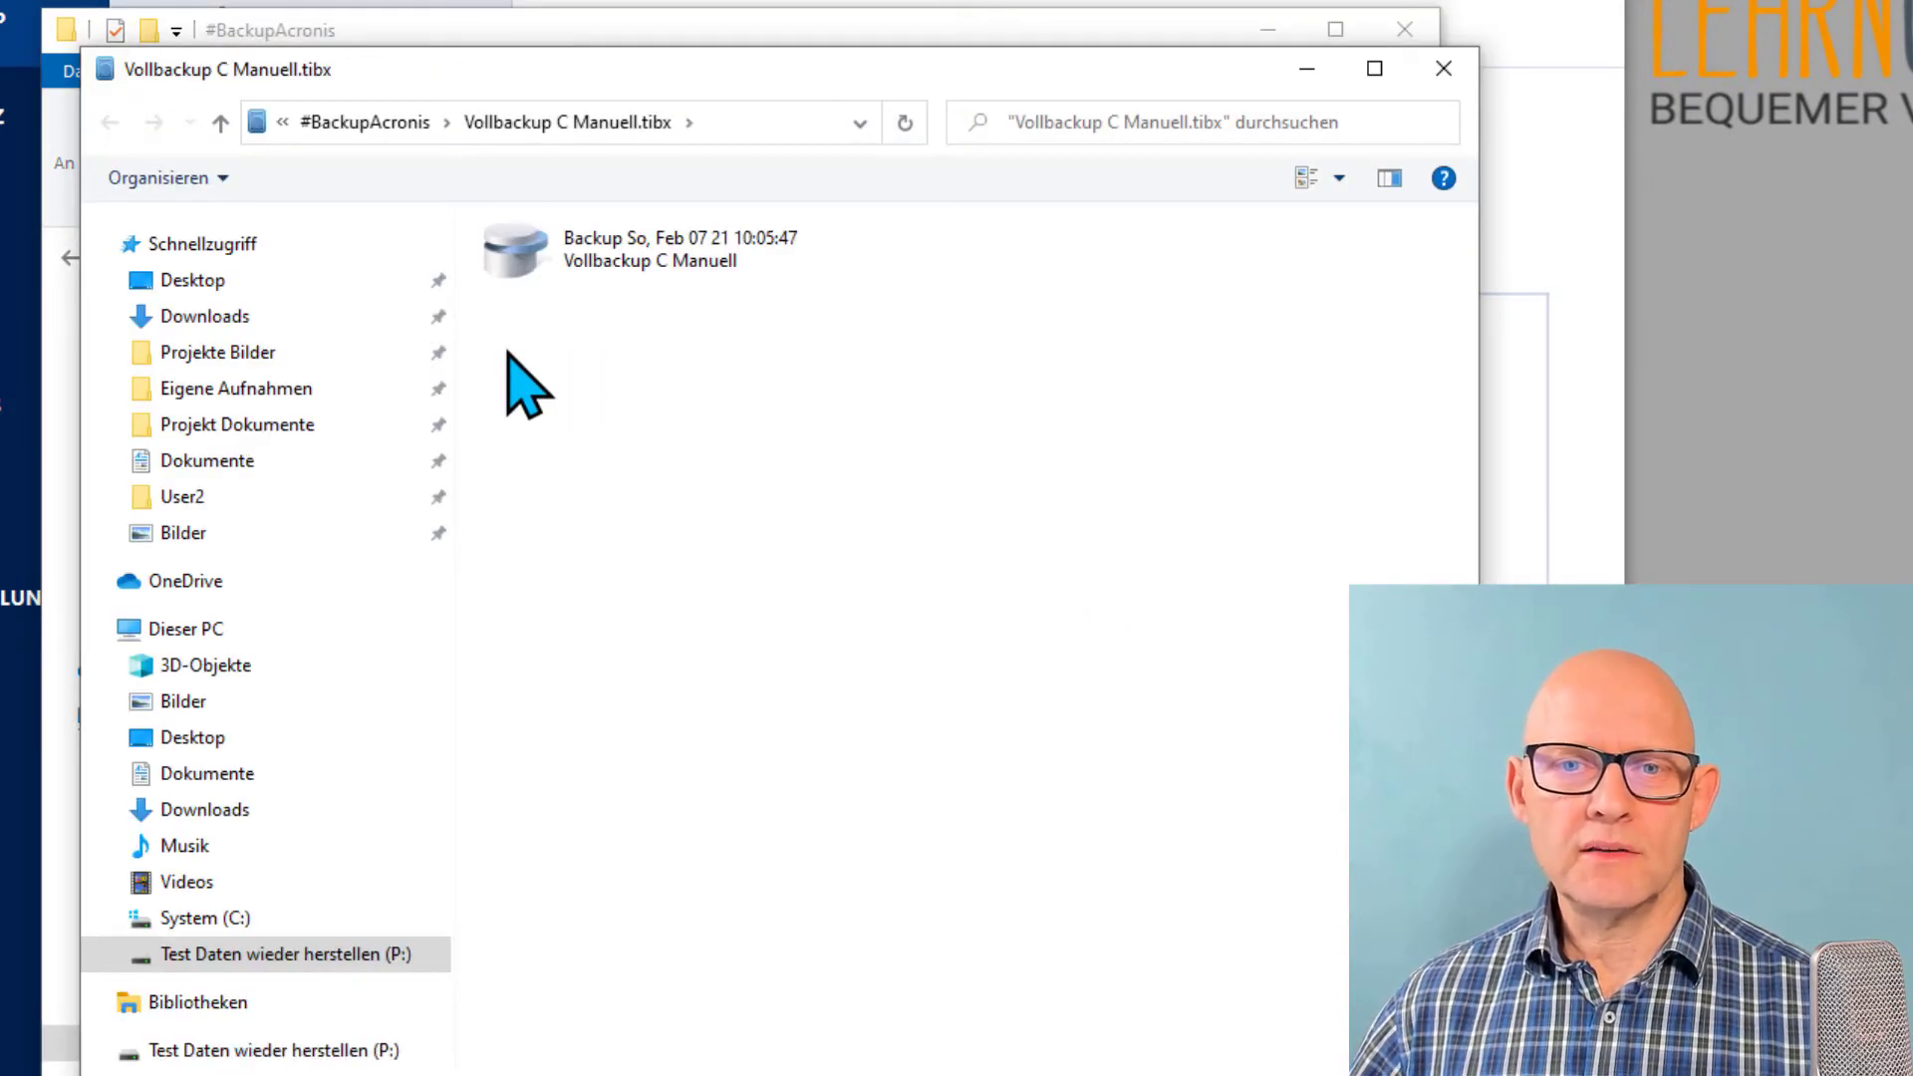
double_click(520, 259)
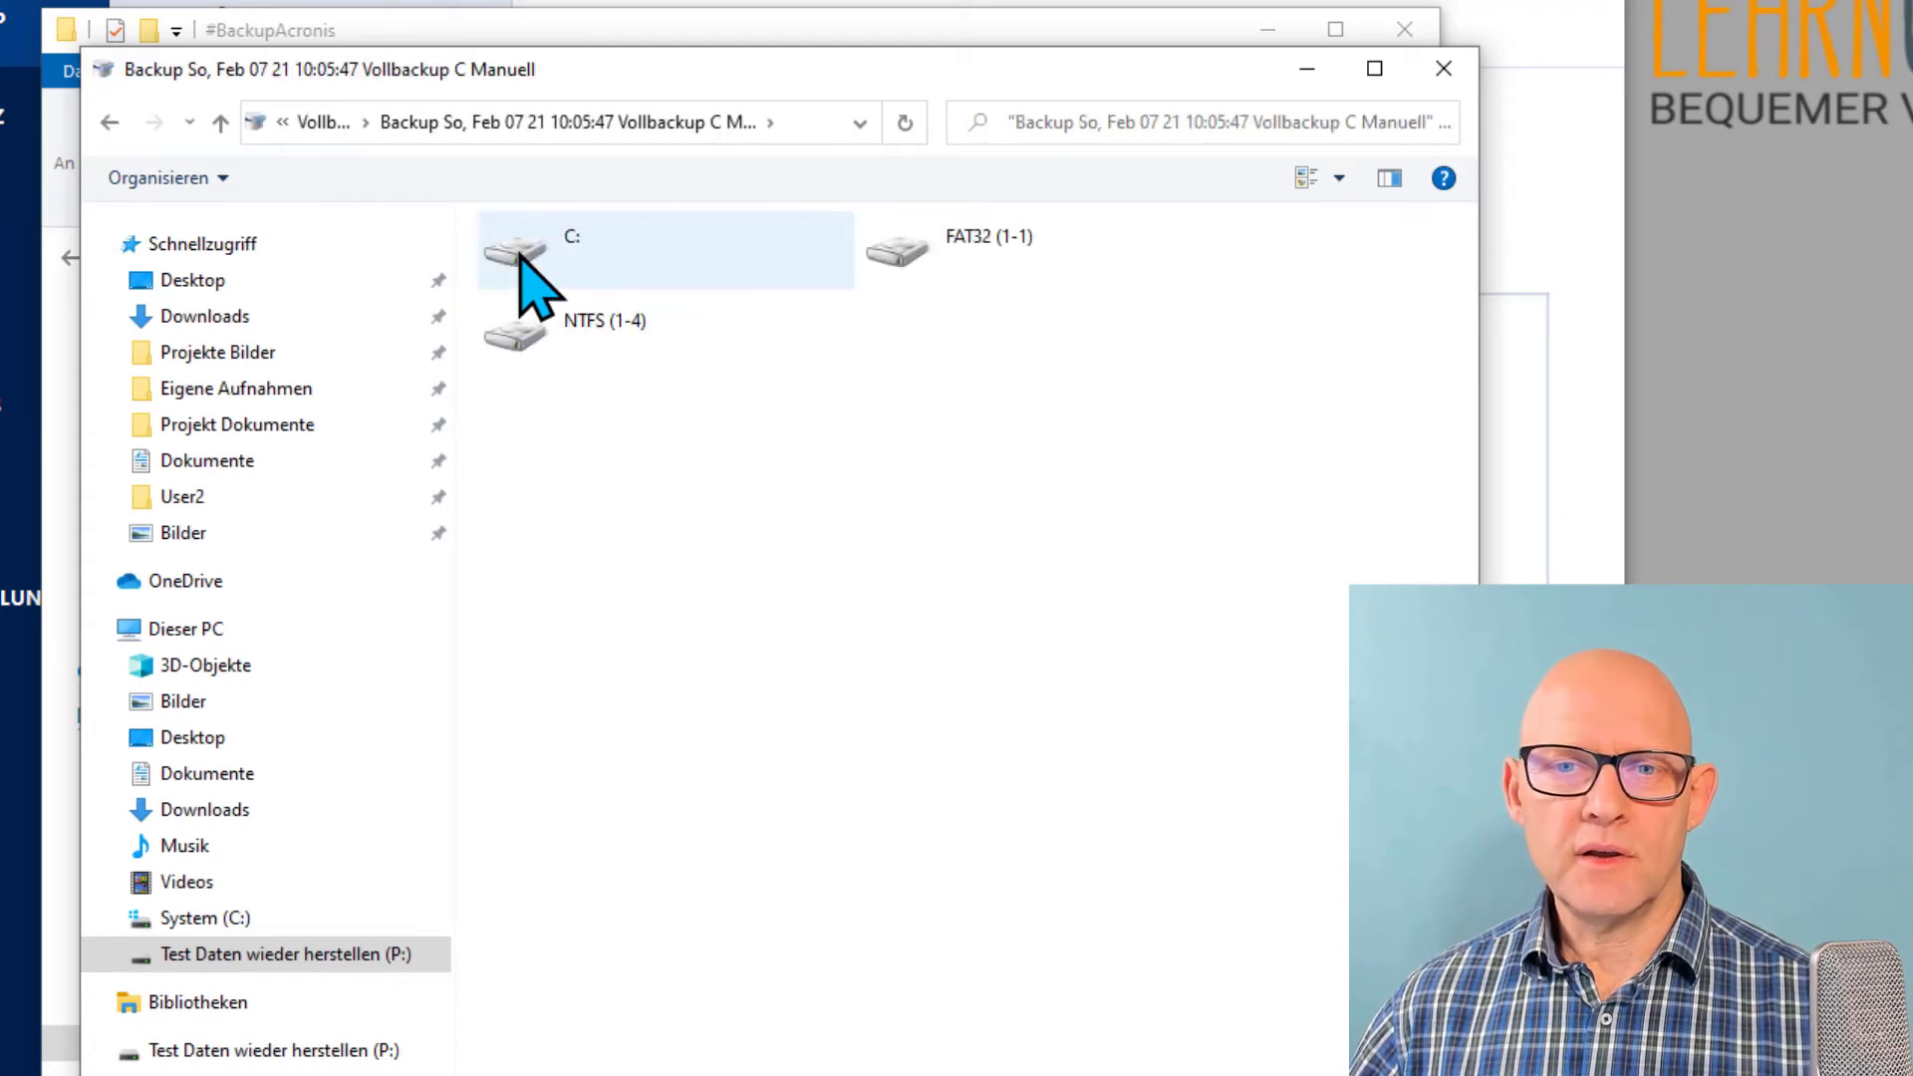
double_click(520, 257)
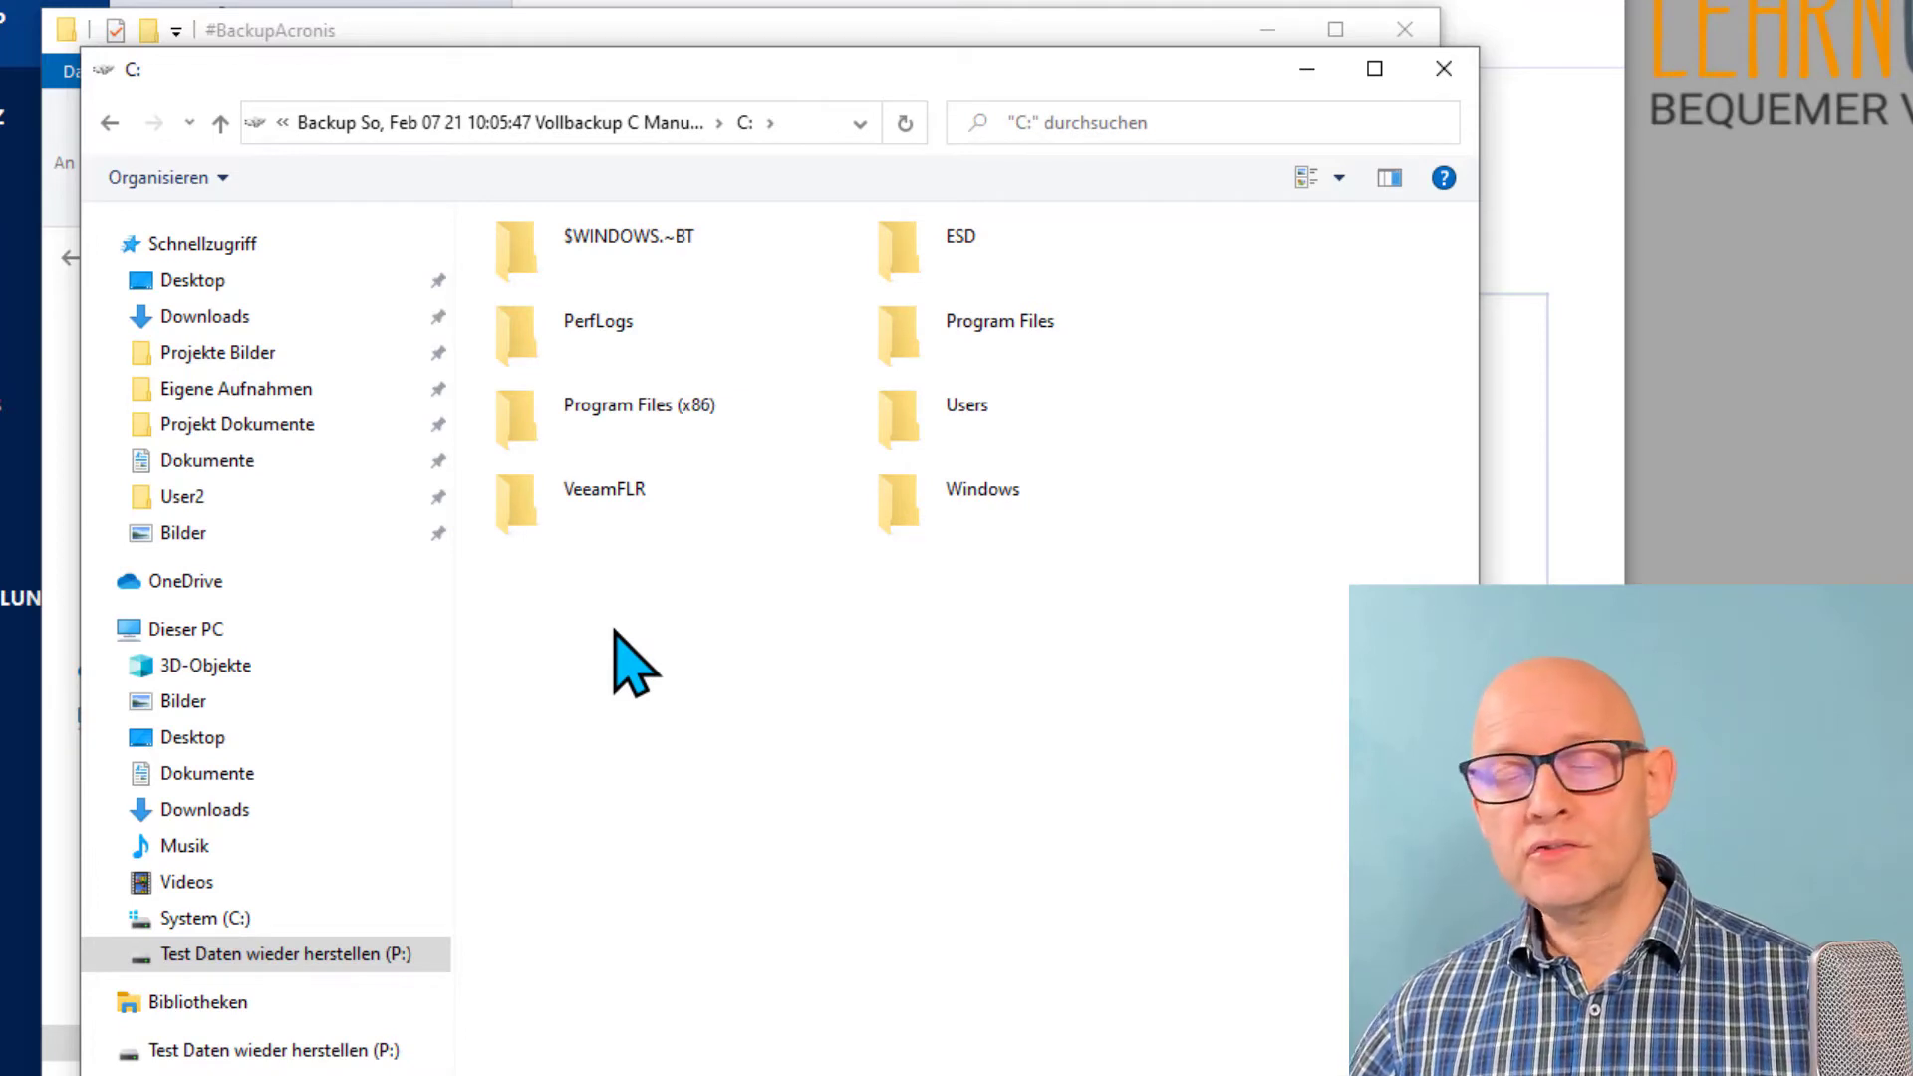
Step: Copy Test1.txt from the Users\User2\Desktop folder inside the backup archive
double_click(909, 439)
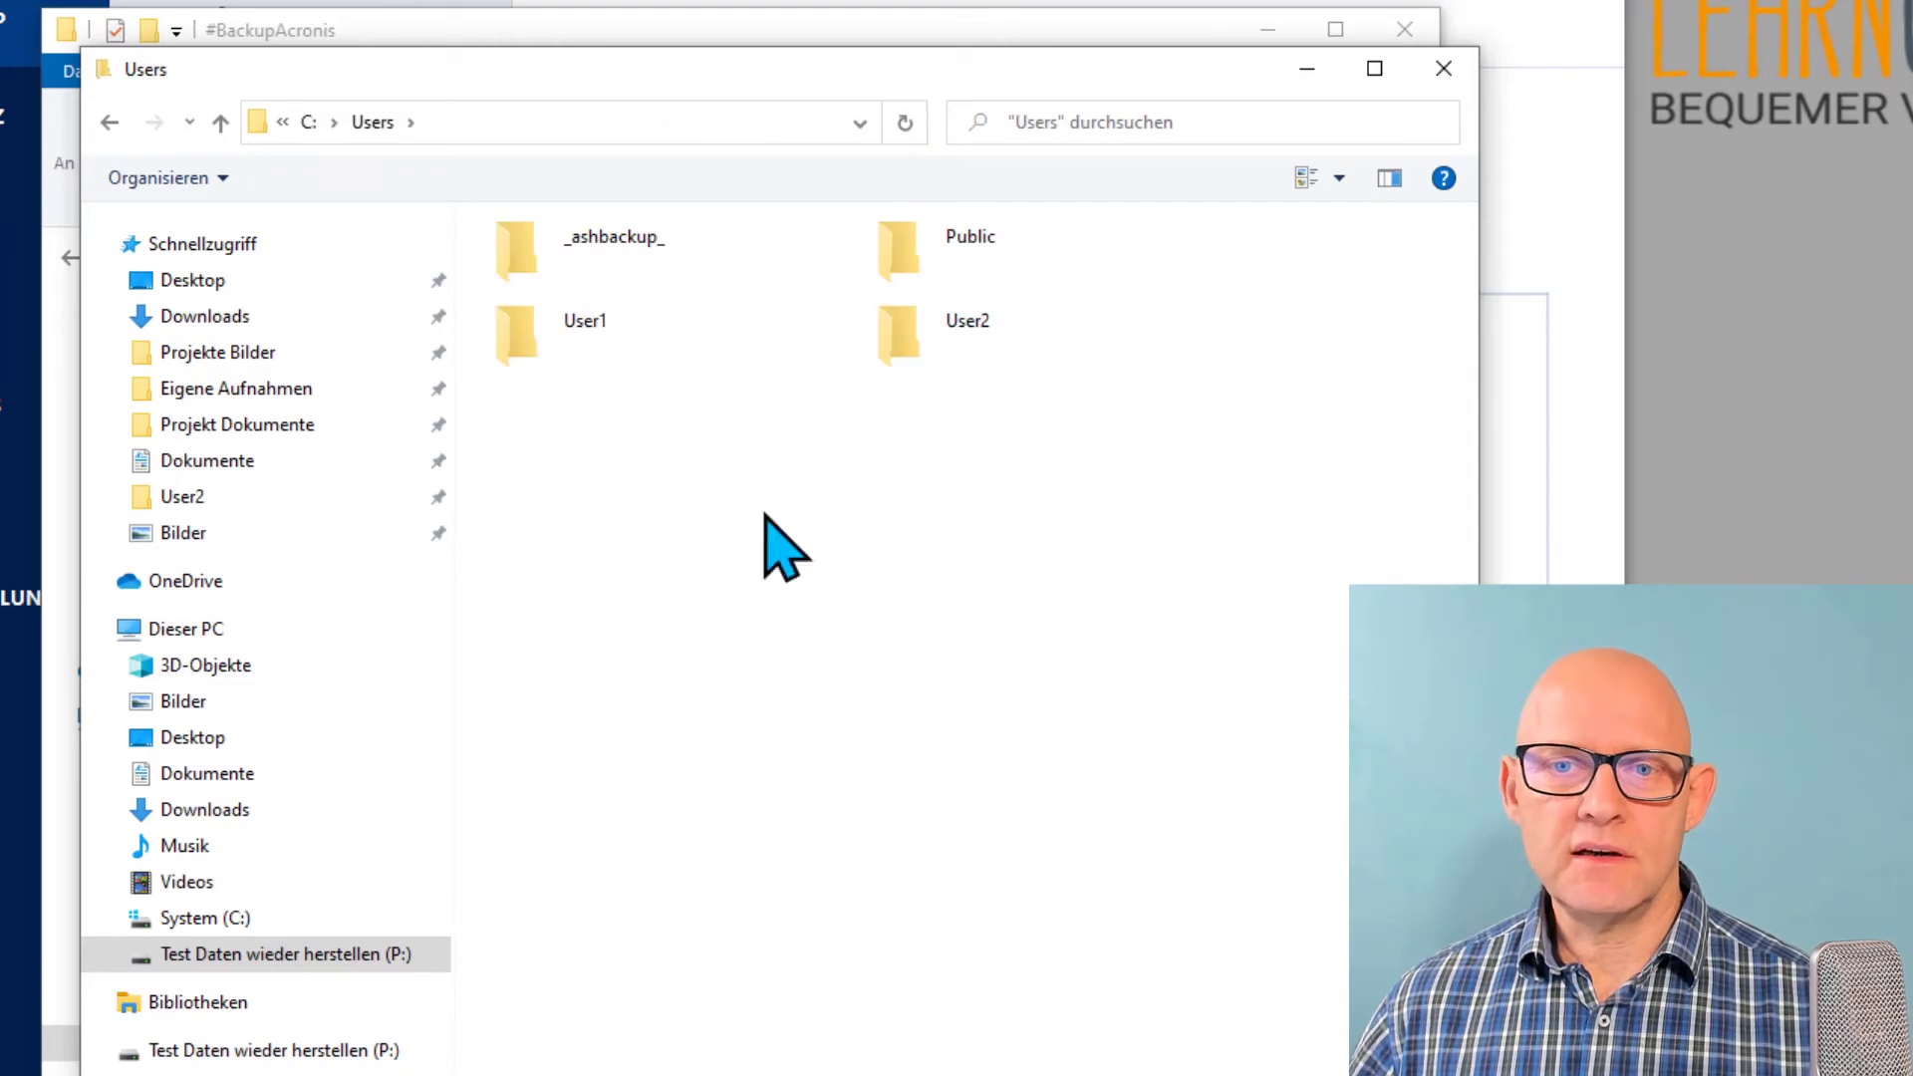
double_click(909, 344)
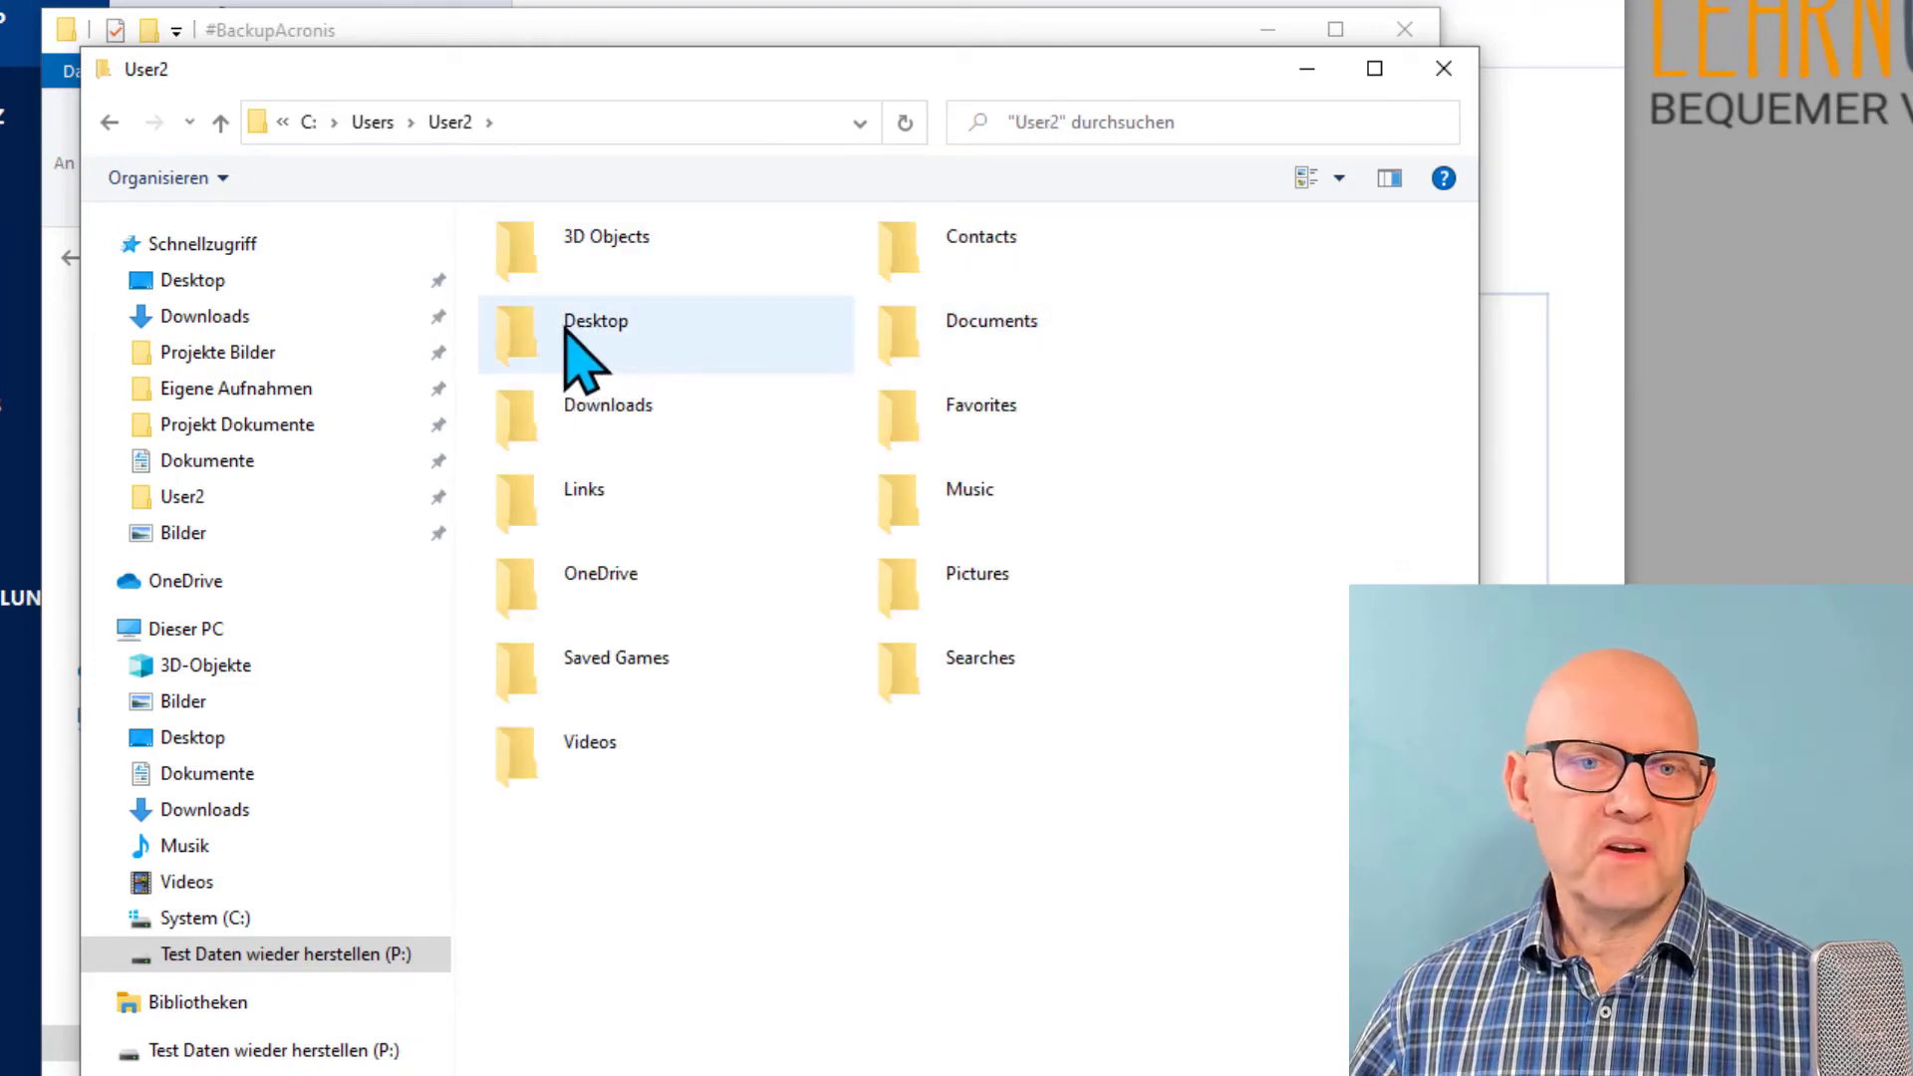
double_click(565, 333)
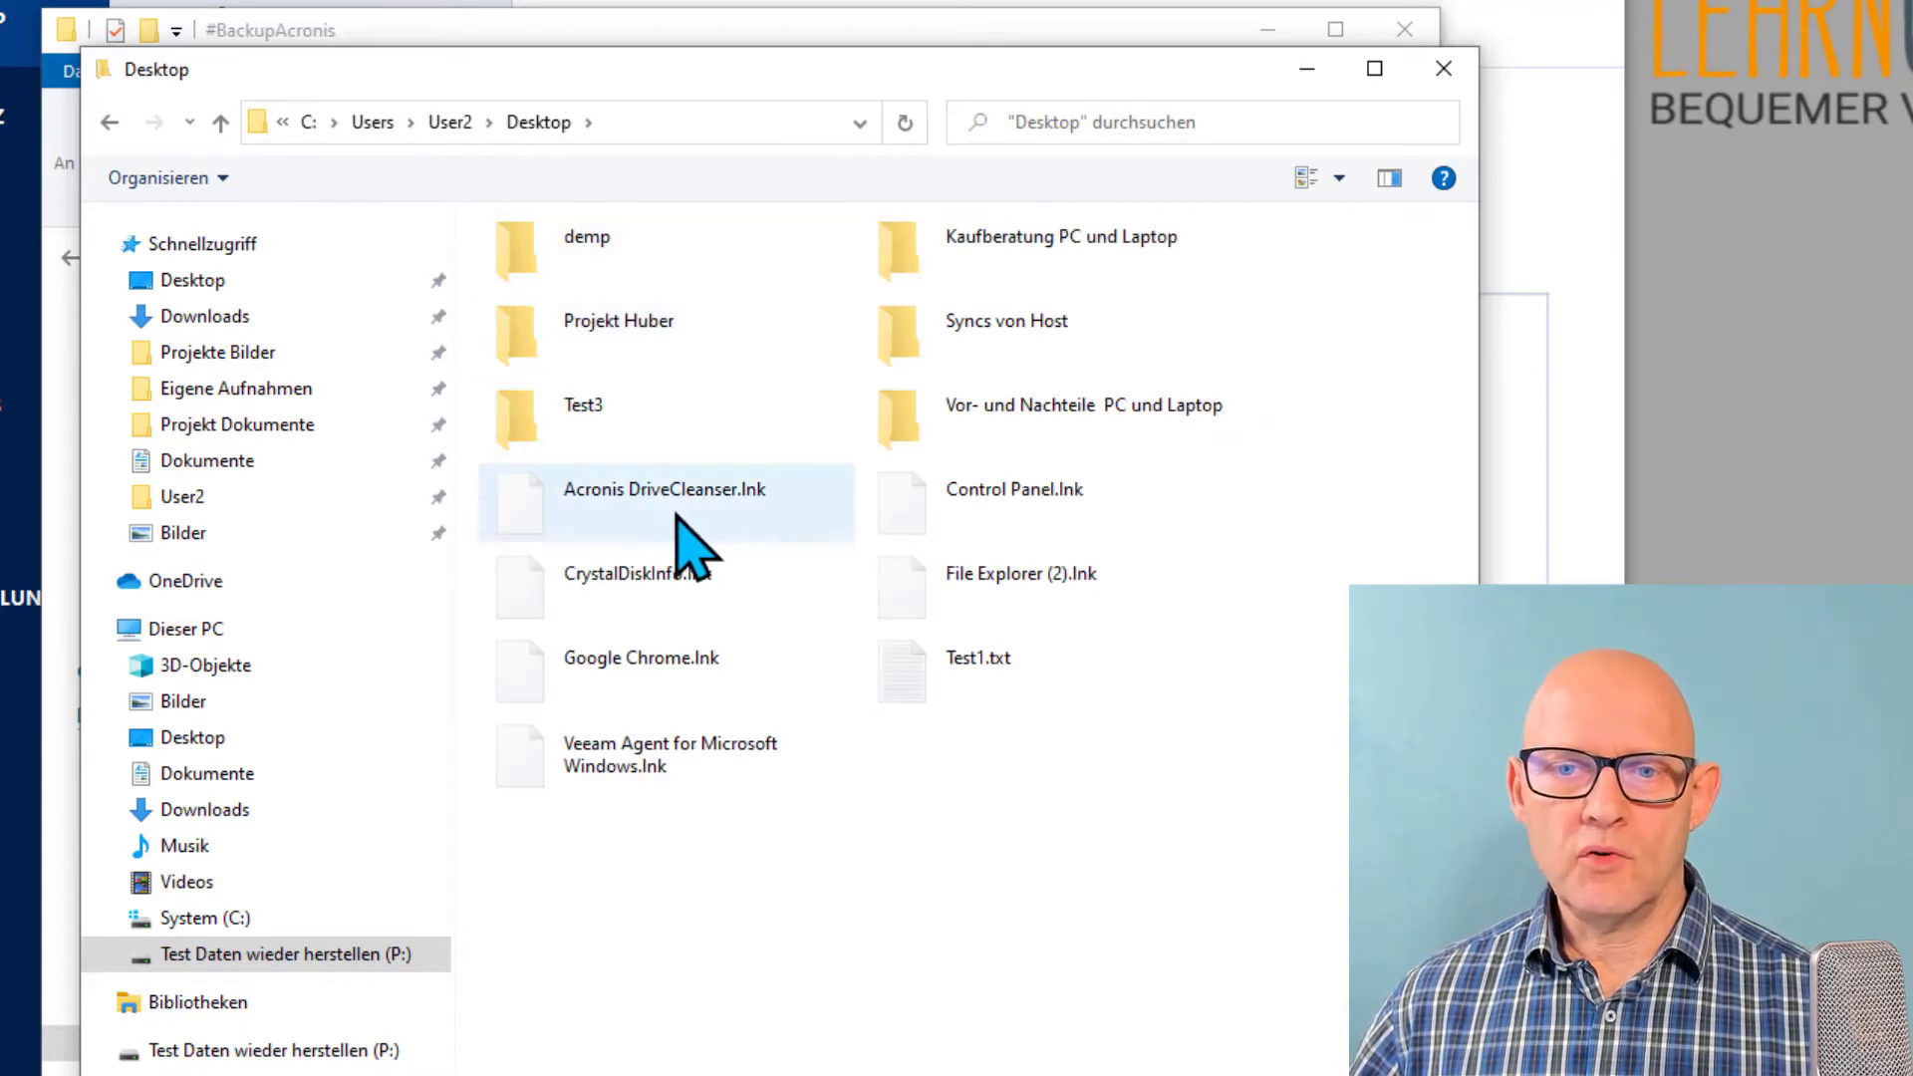
left_click(911, 665)
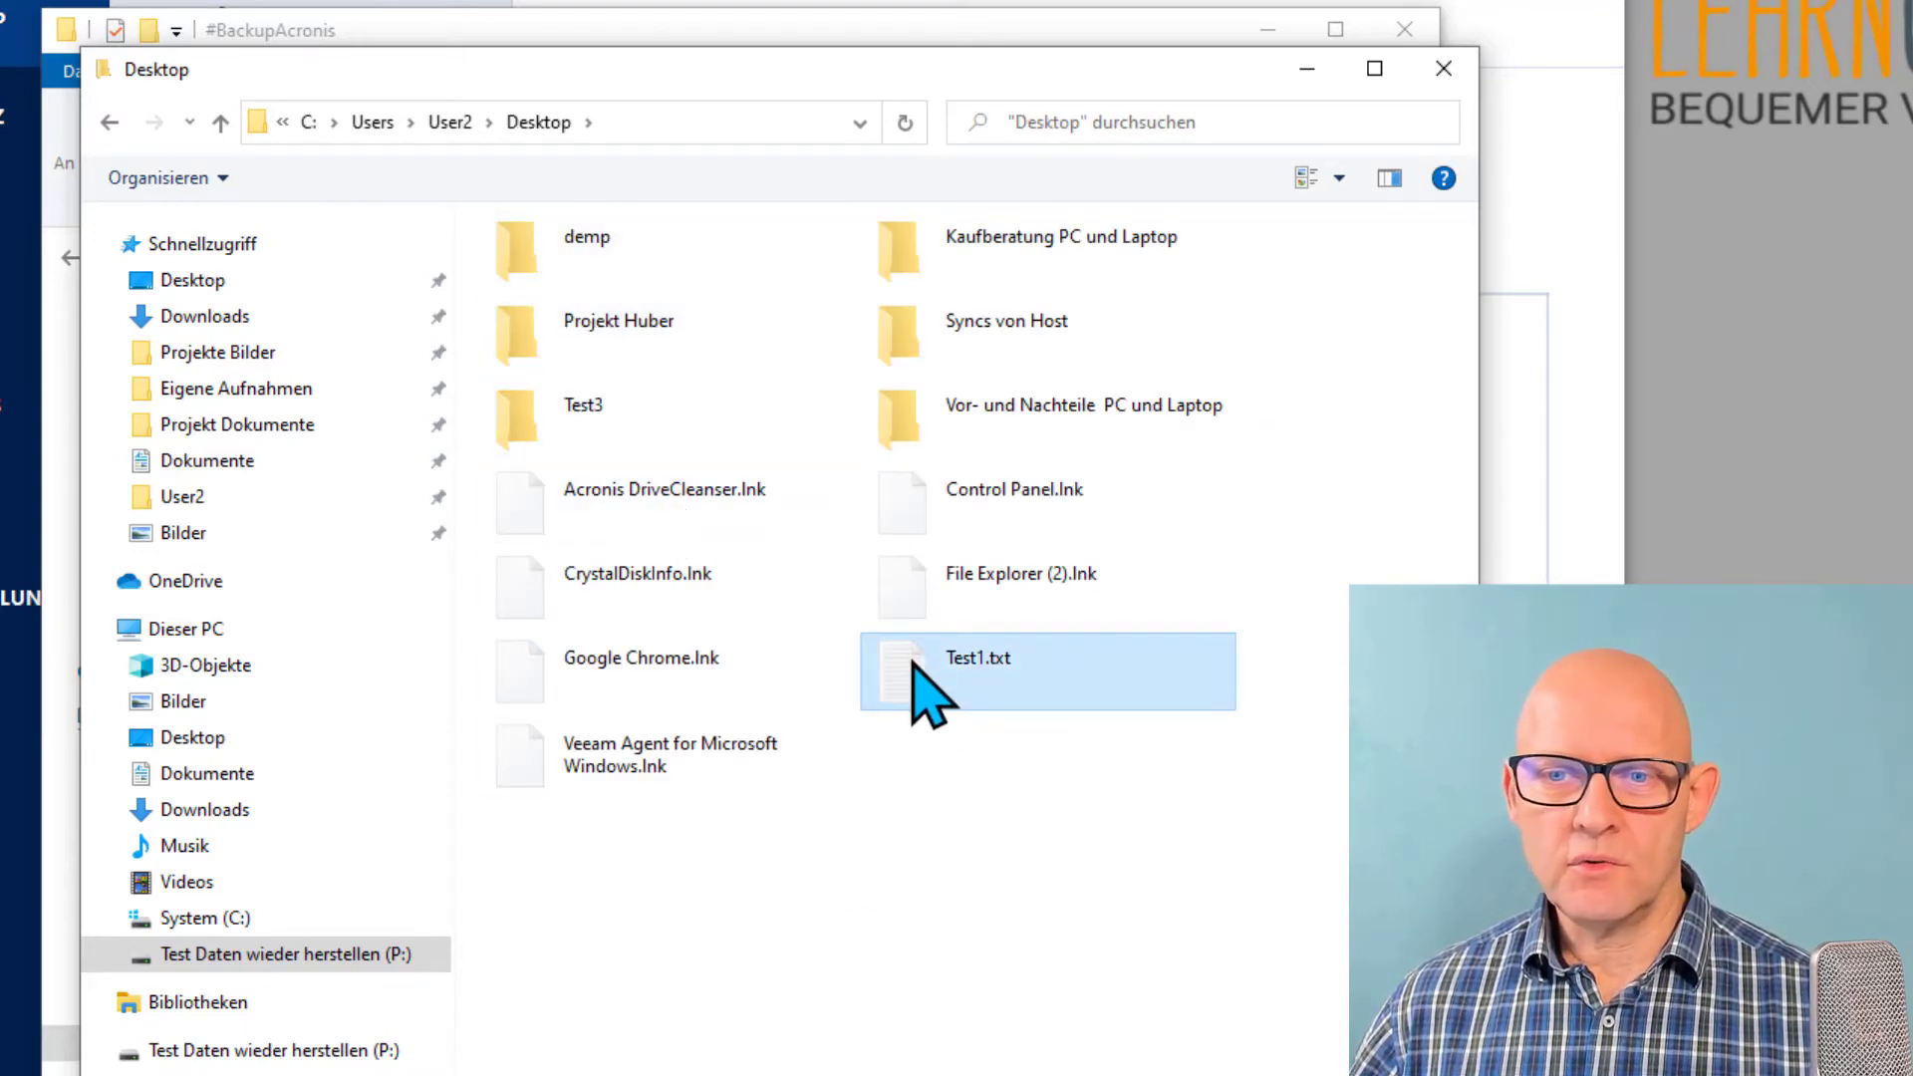
right_click(910, 665)
left_click(962, 713)
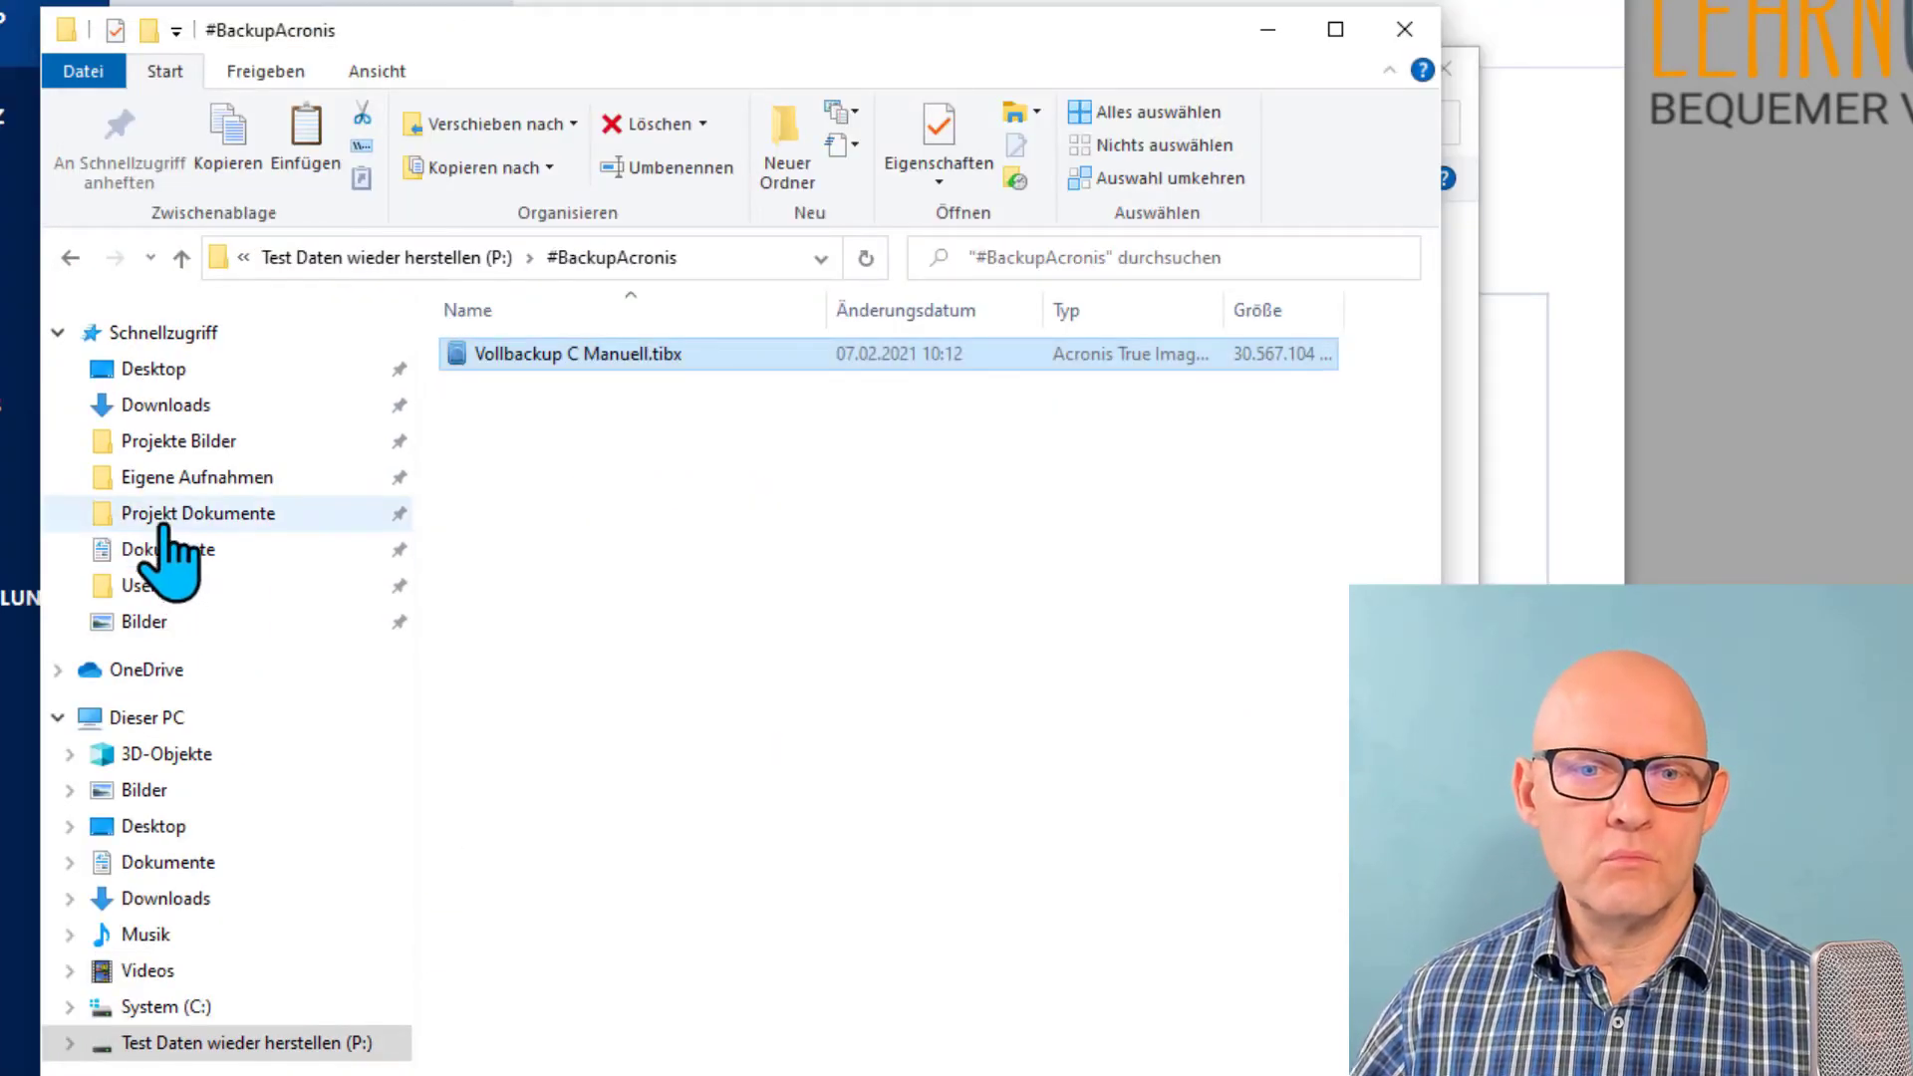
Step: Paste the copied Test1.txt into the Dokumente folder and close that File Explorer window
left_click(152, 407)
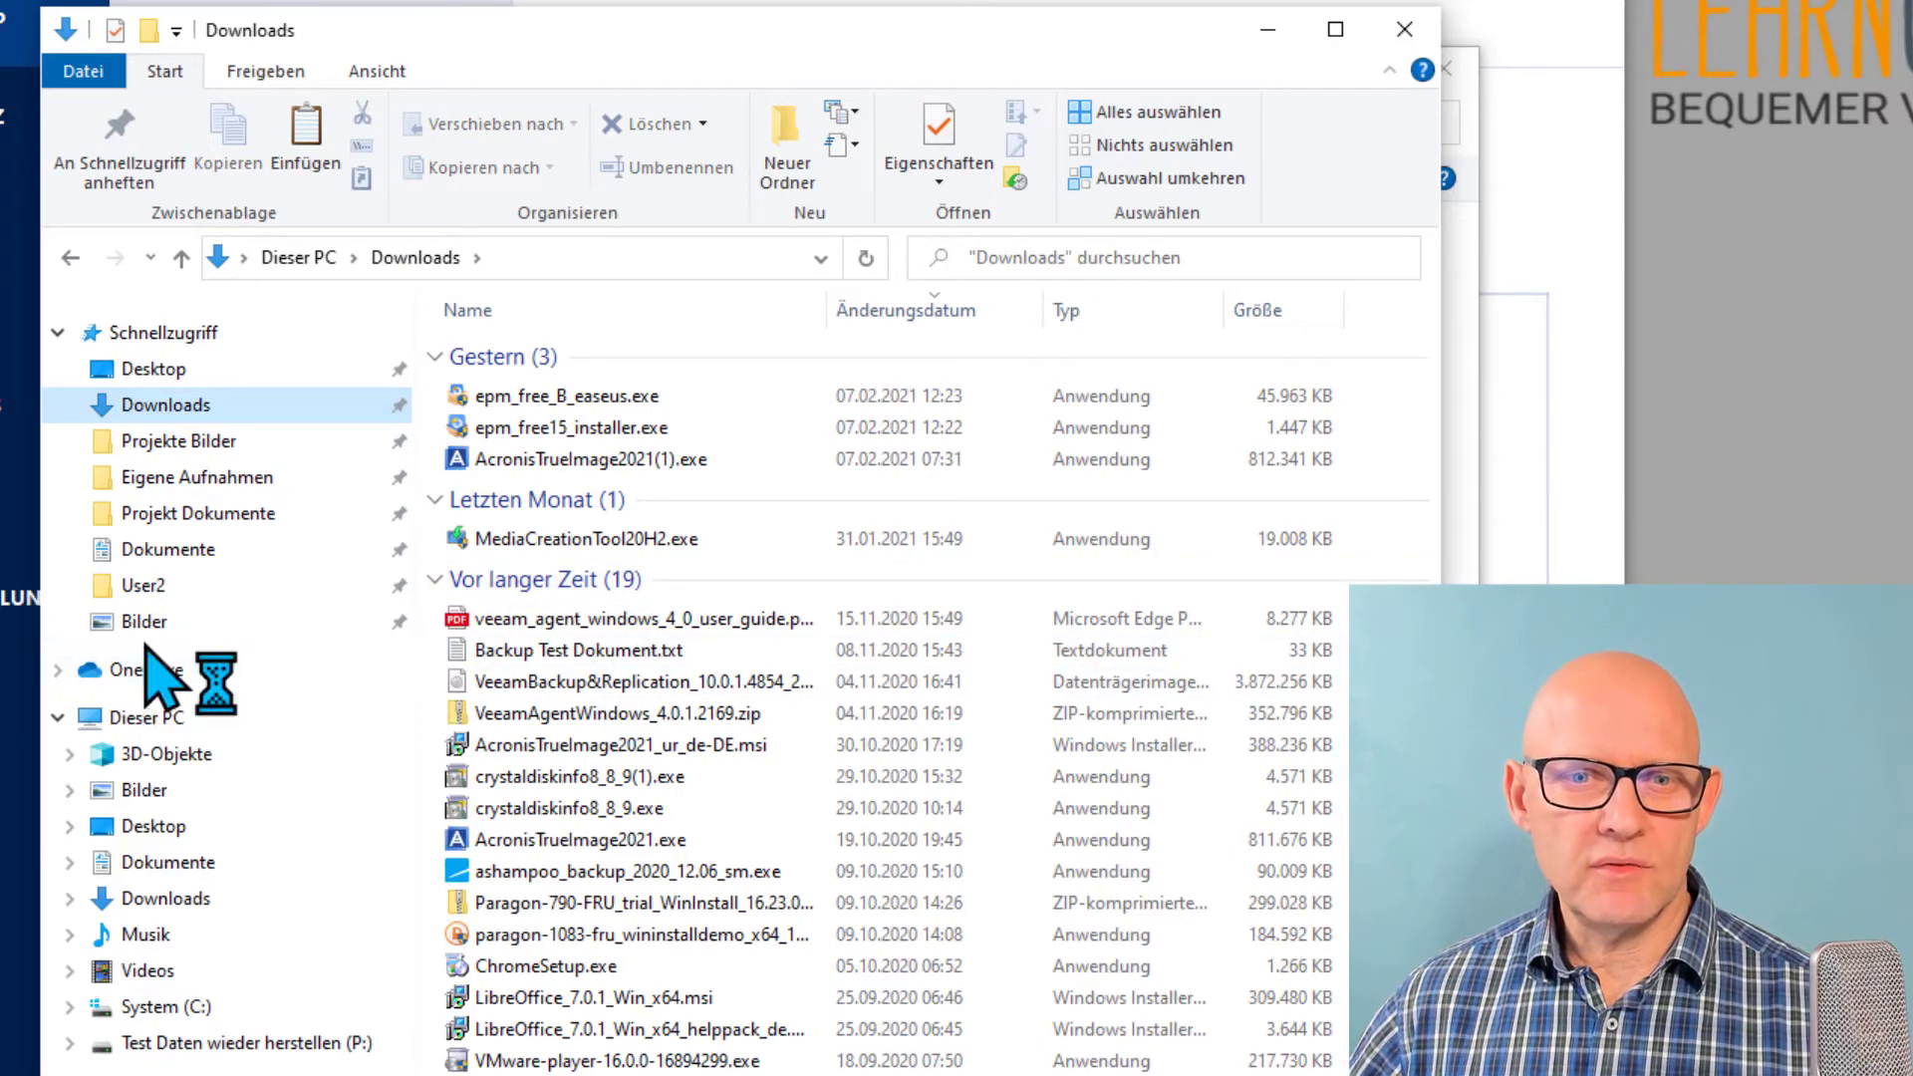
left_click(160, 549)
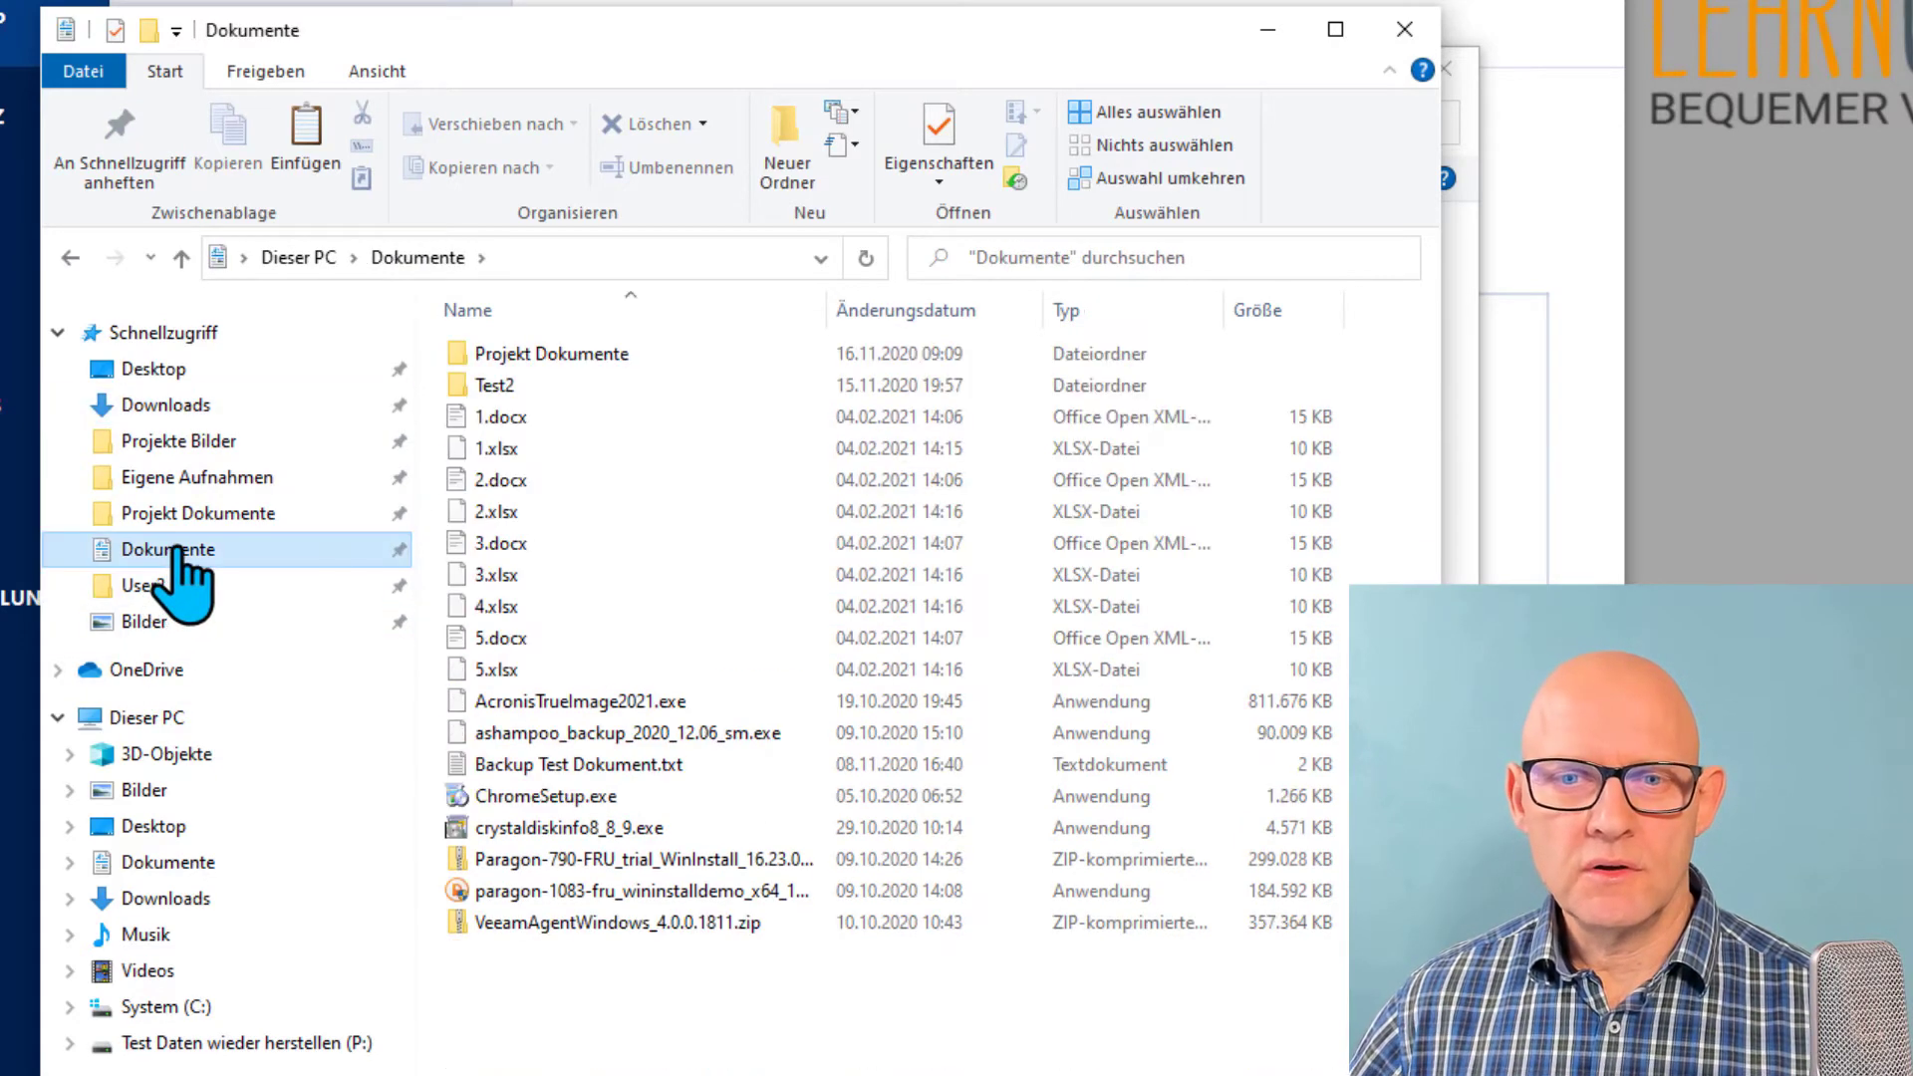
right_click(659, 987)
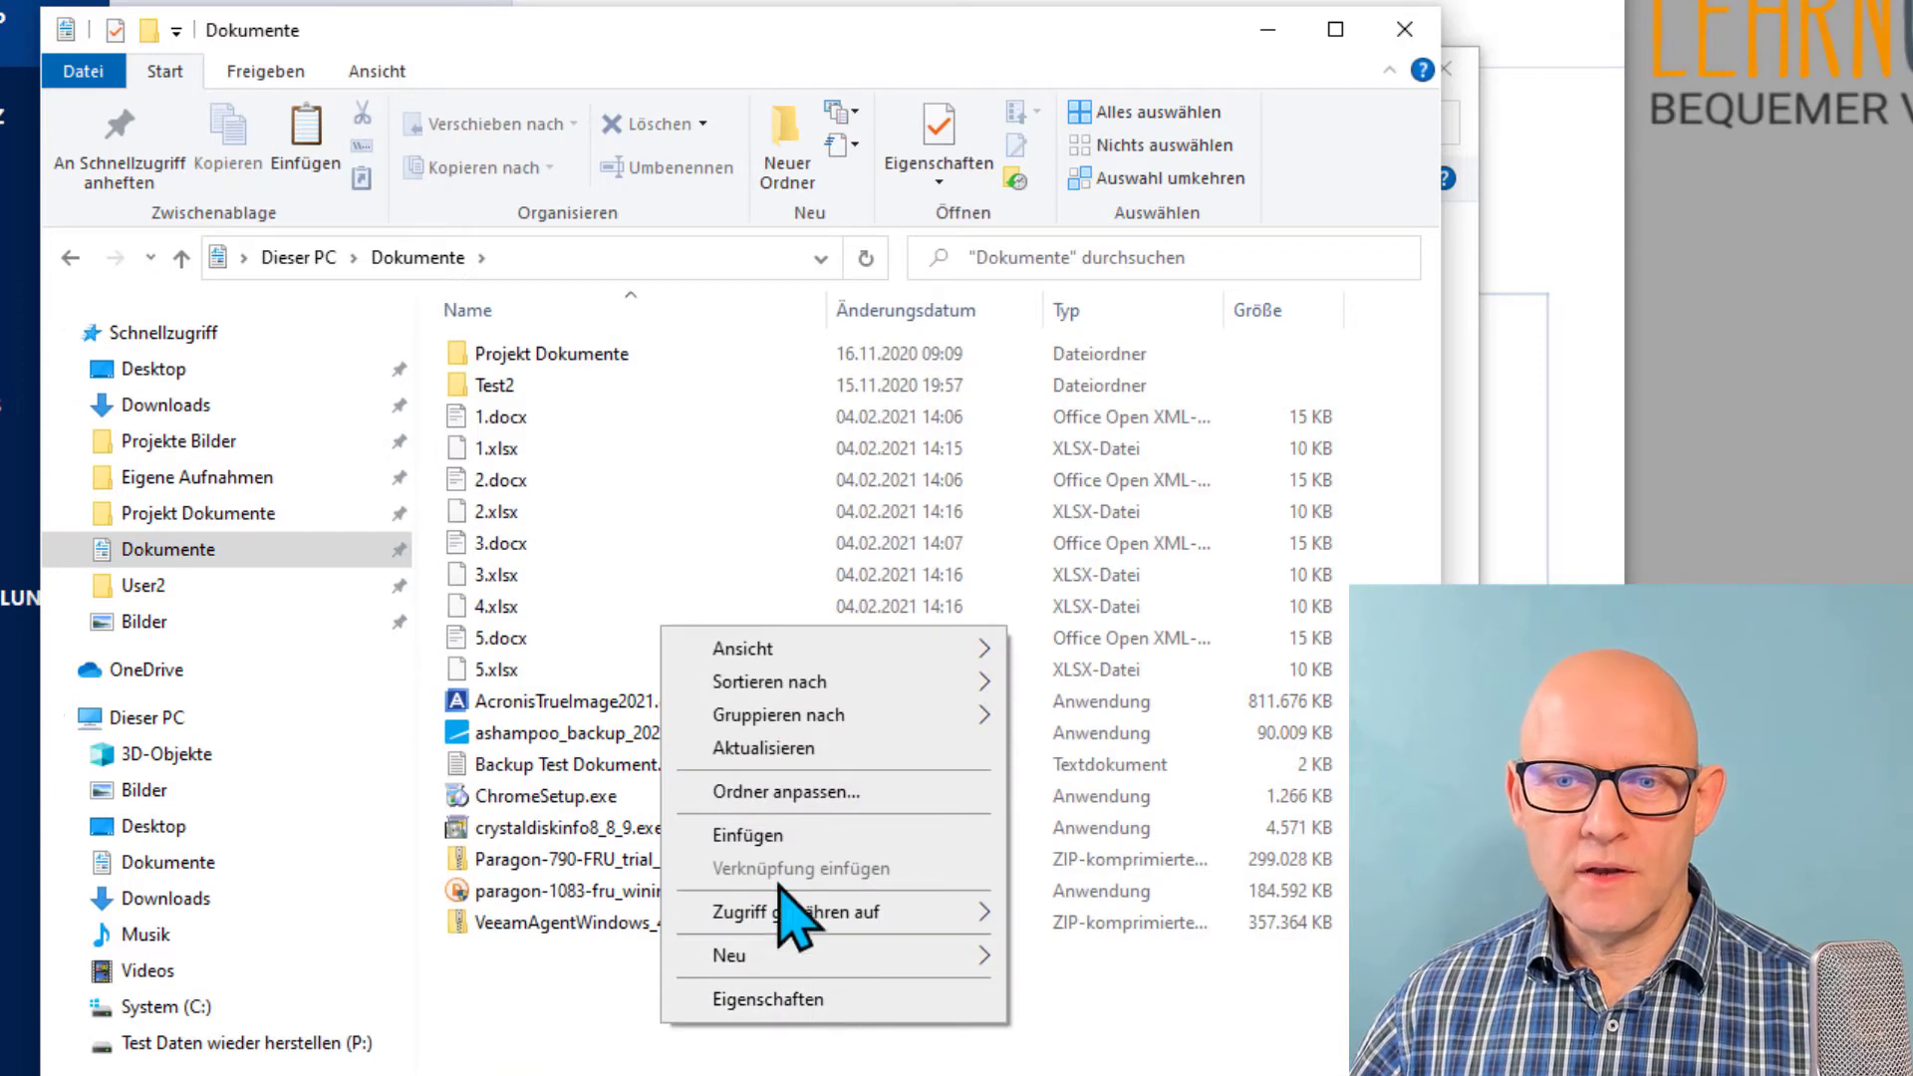
left_click(772, 832)
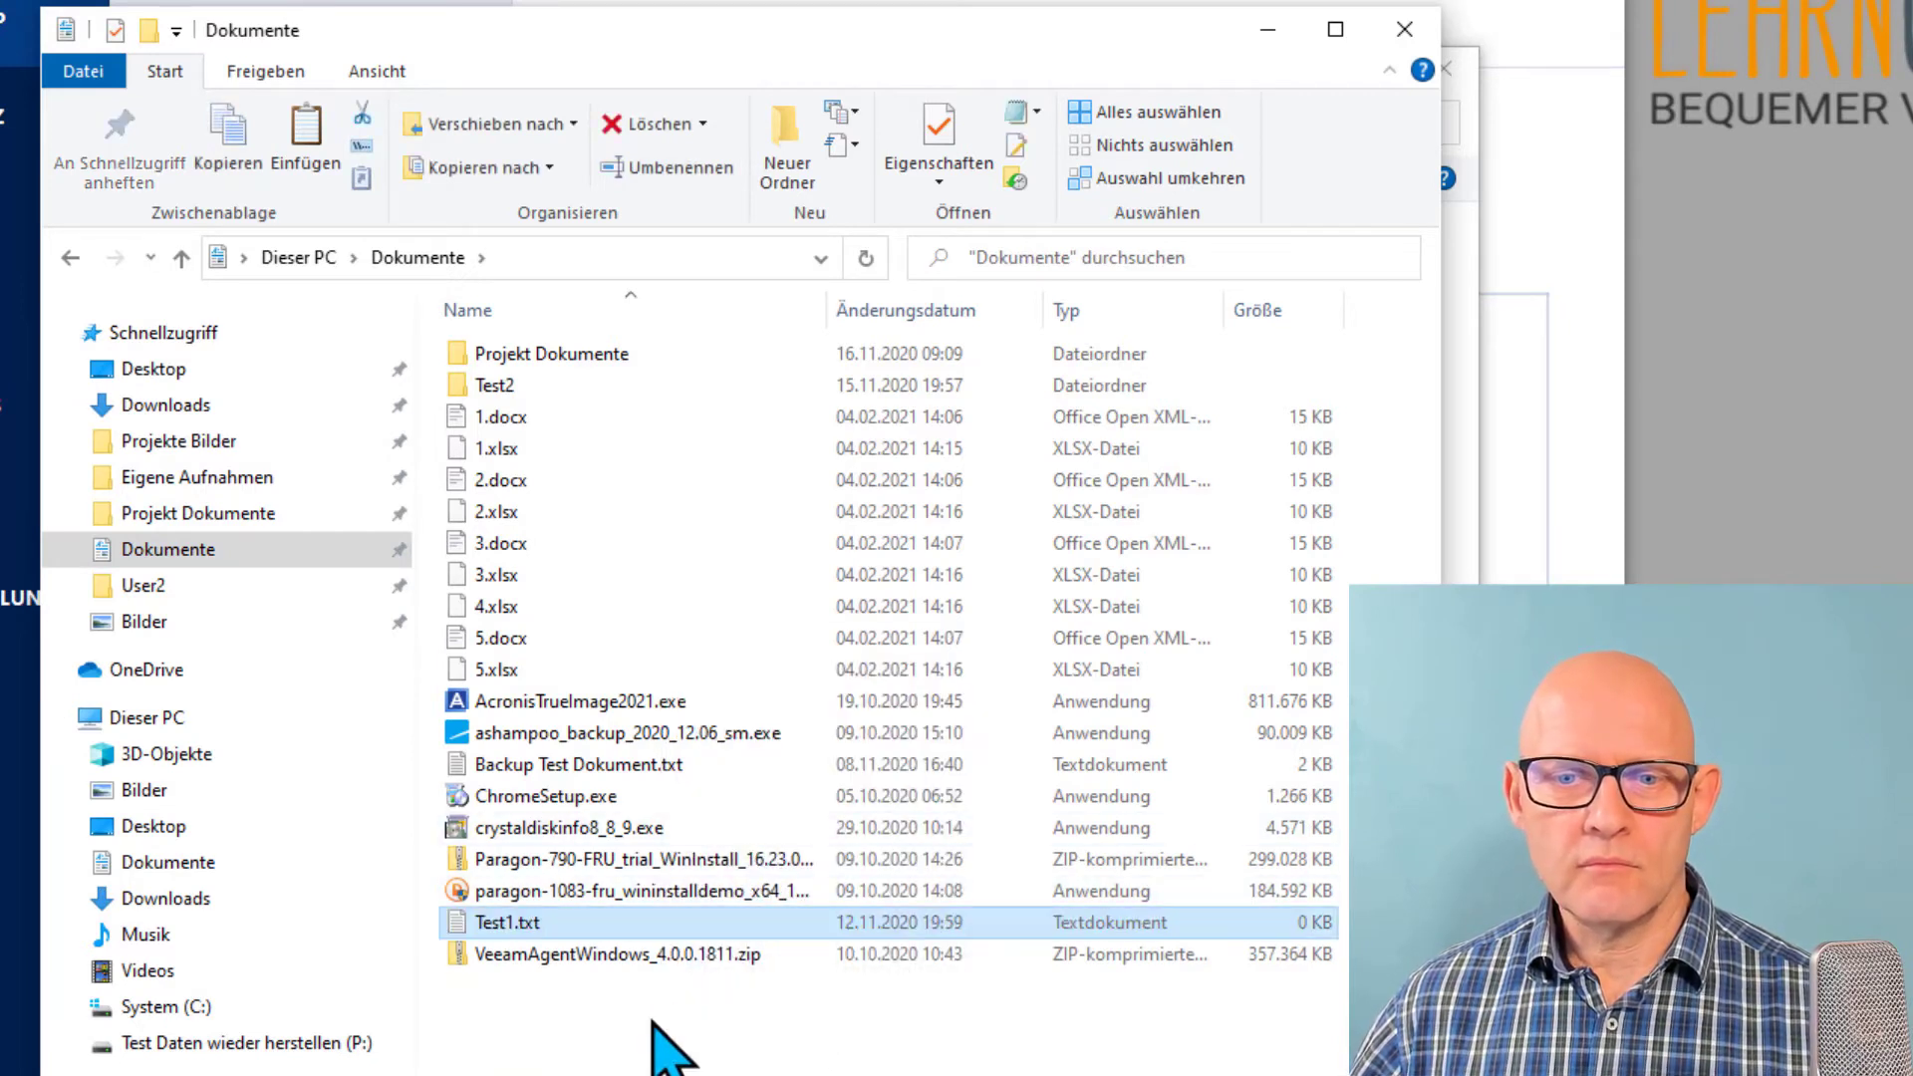
left_click(522, 925)
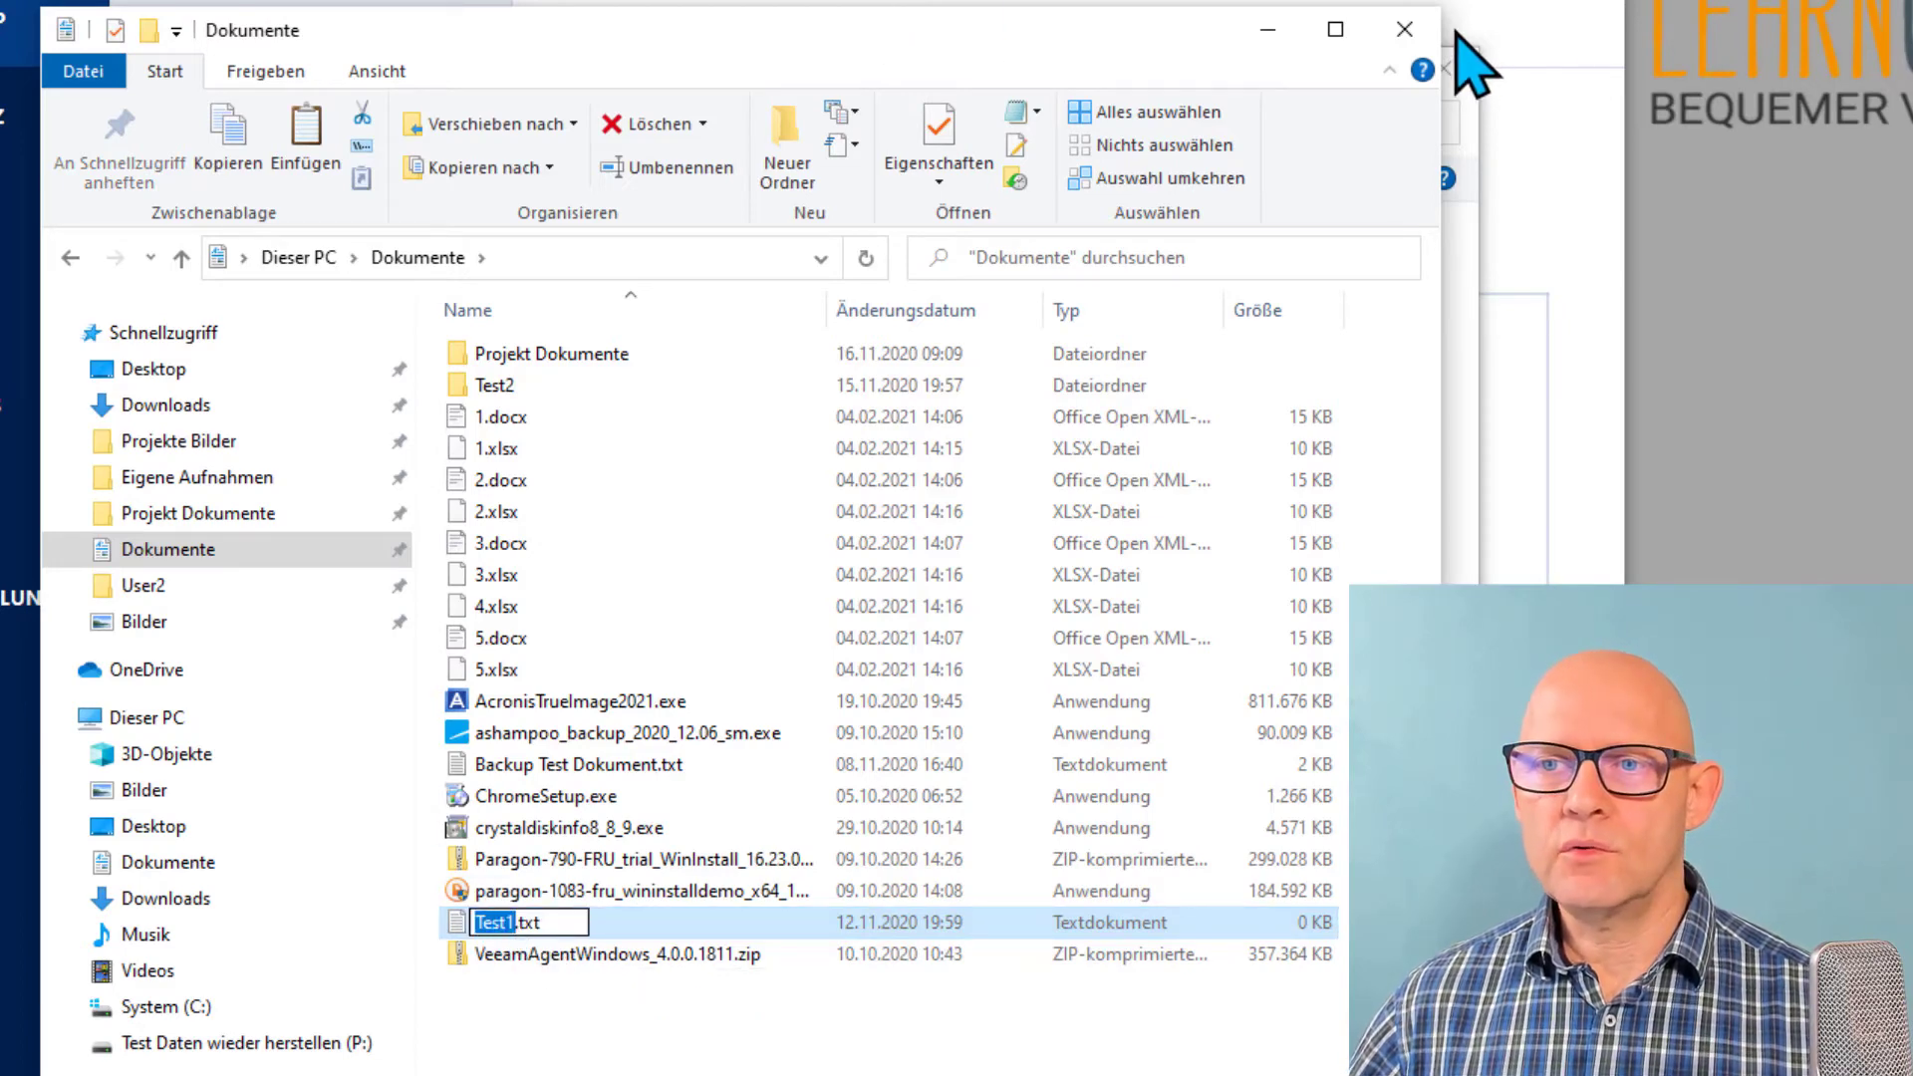
left_click(1405, 30)
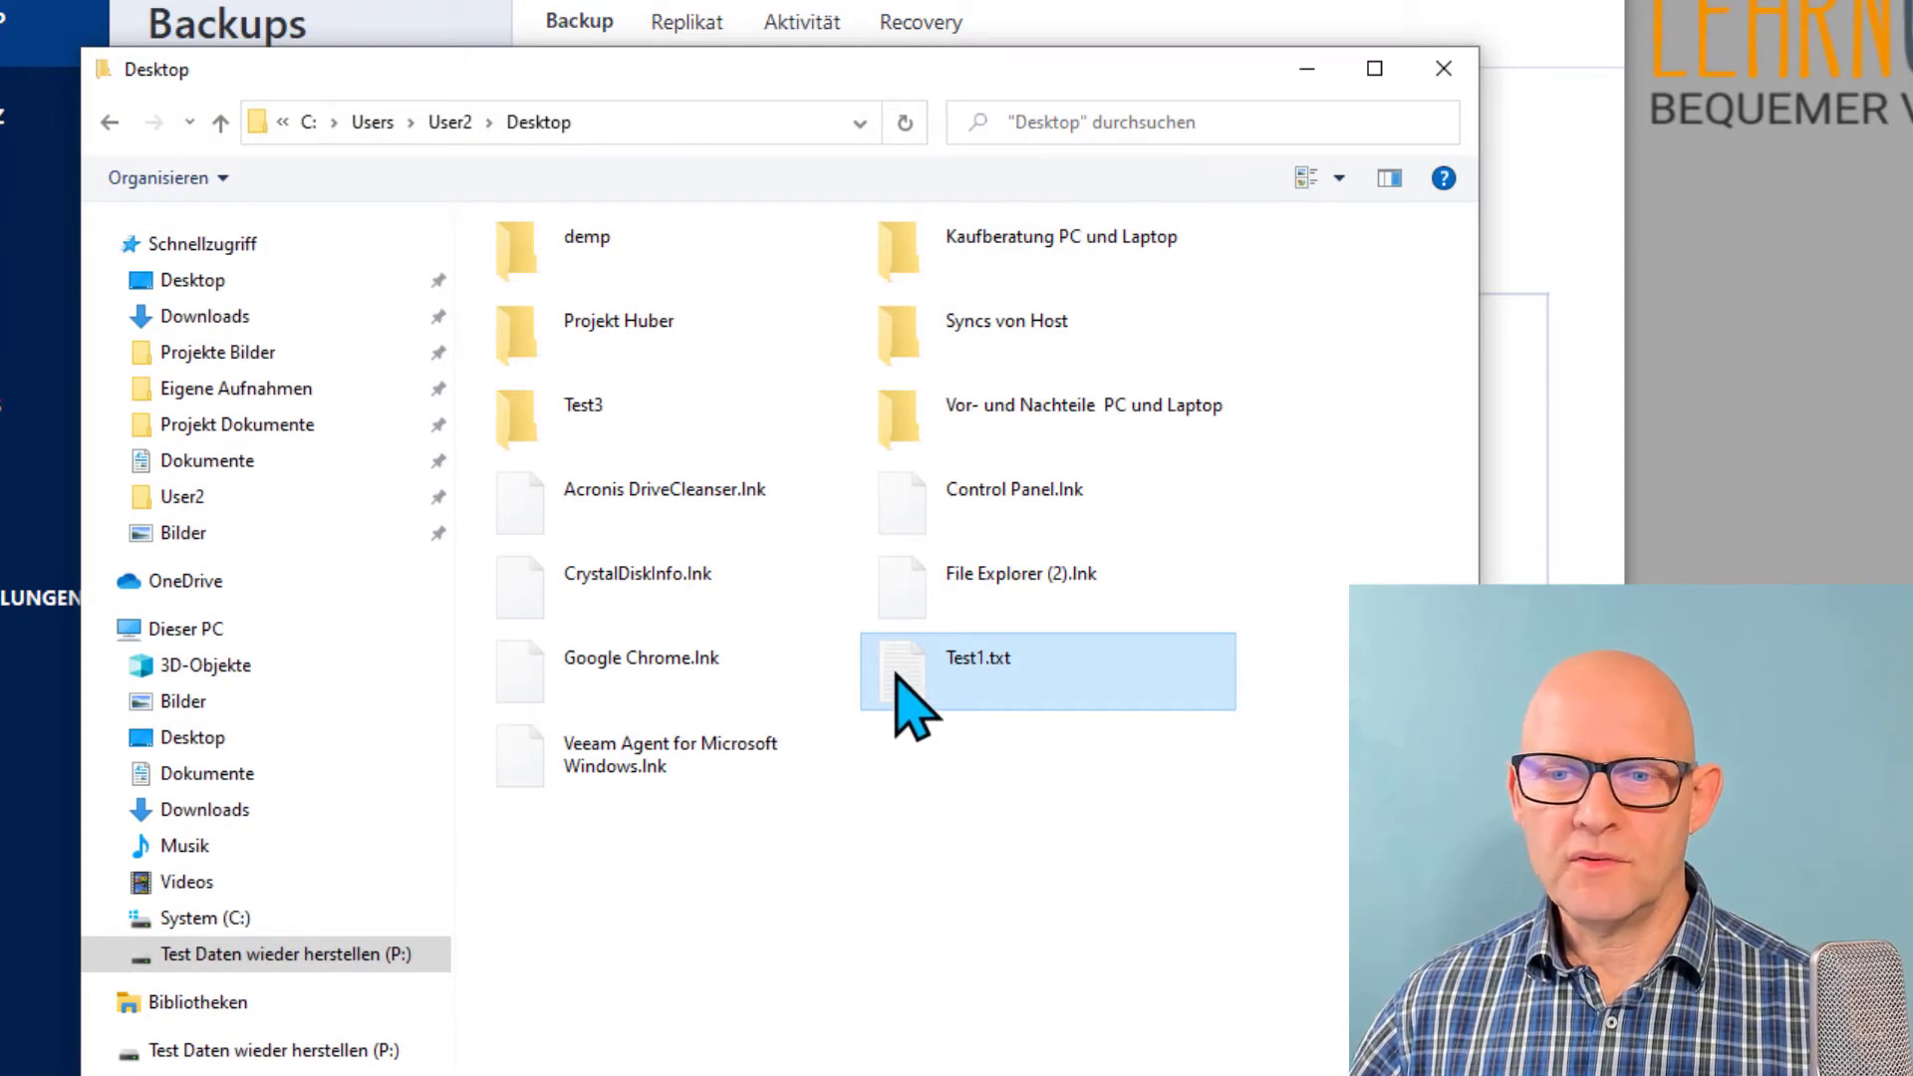
left_click_drag(896, 674, 976, 684)
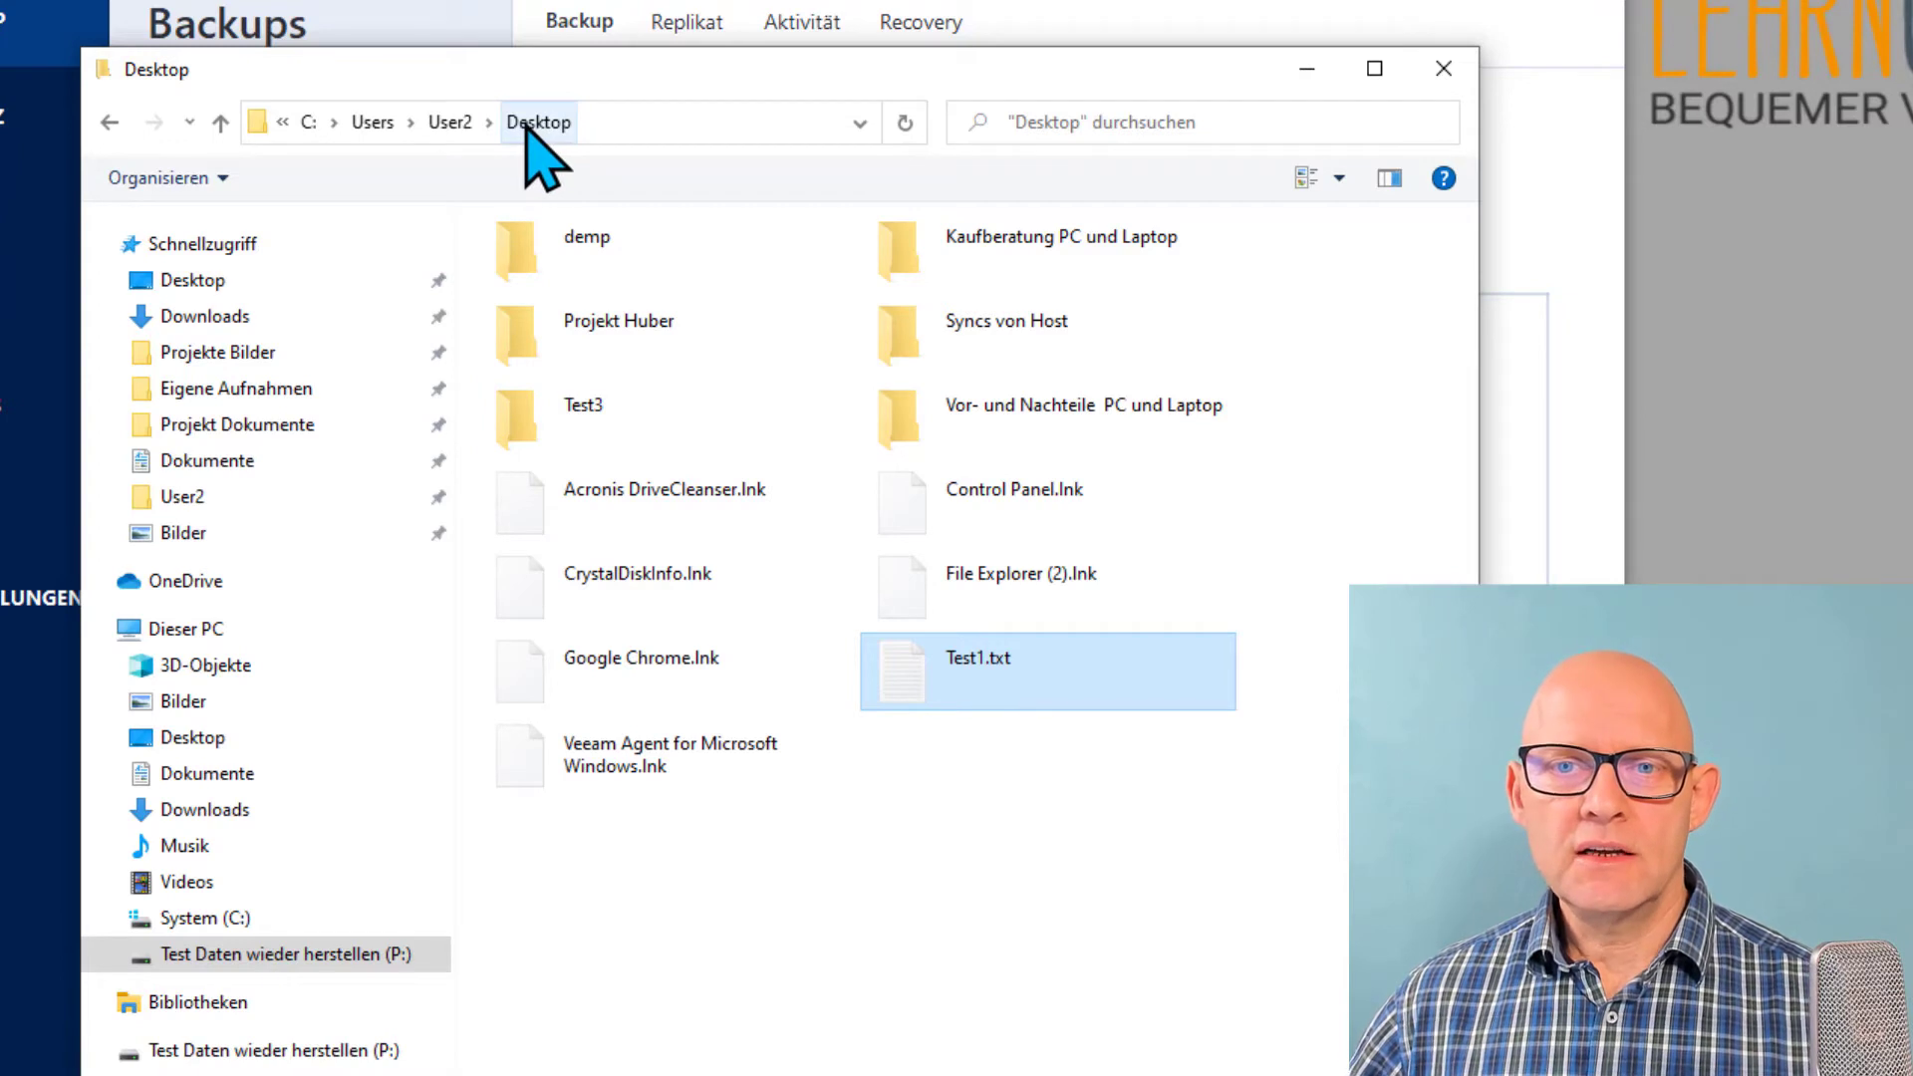
Step: Open the Users\User2\Pictures folder inside the backup archive
left_click(438, 120)
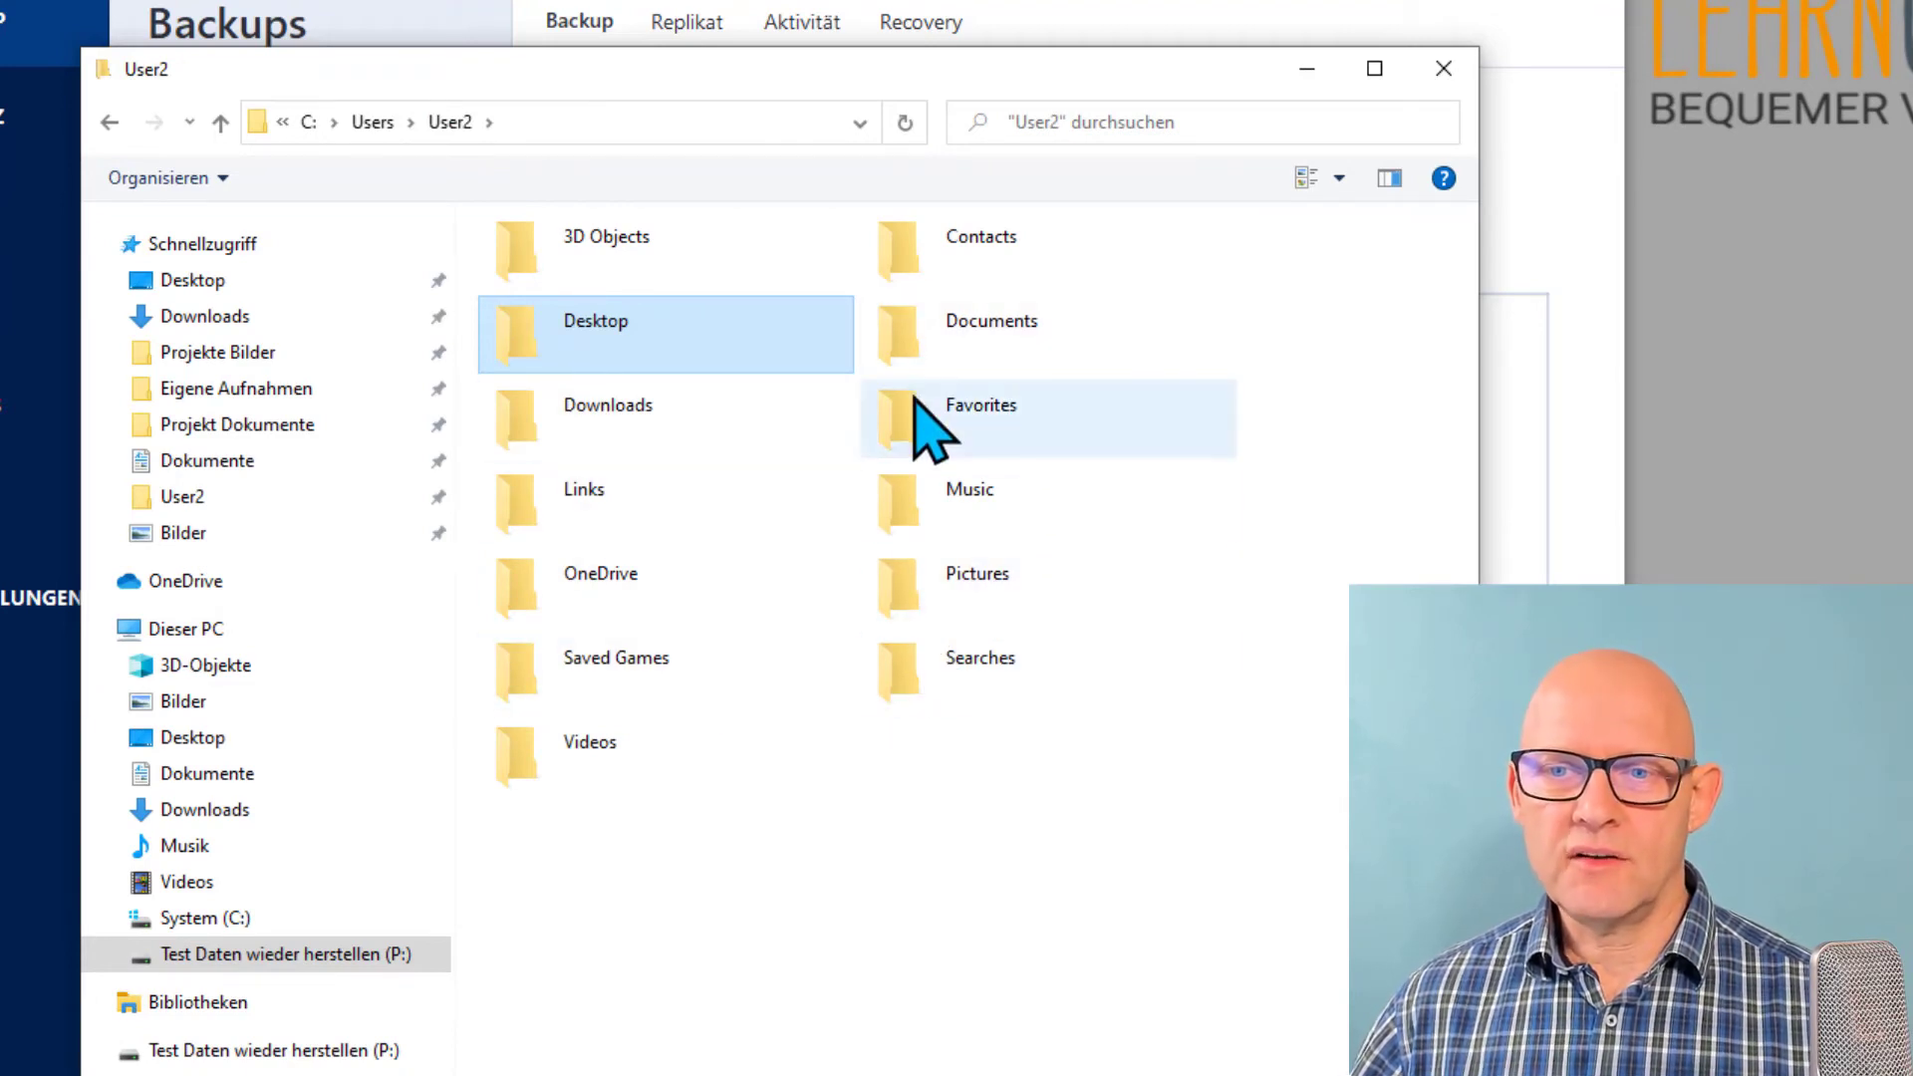
left_click(971, 588)
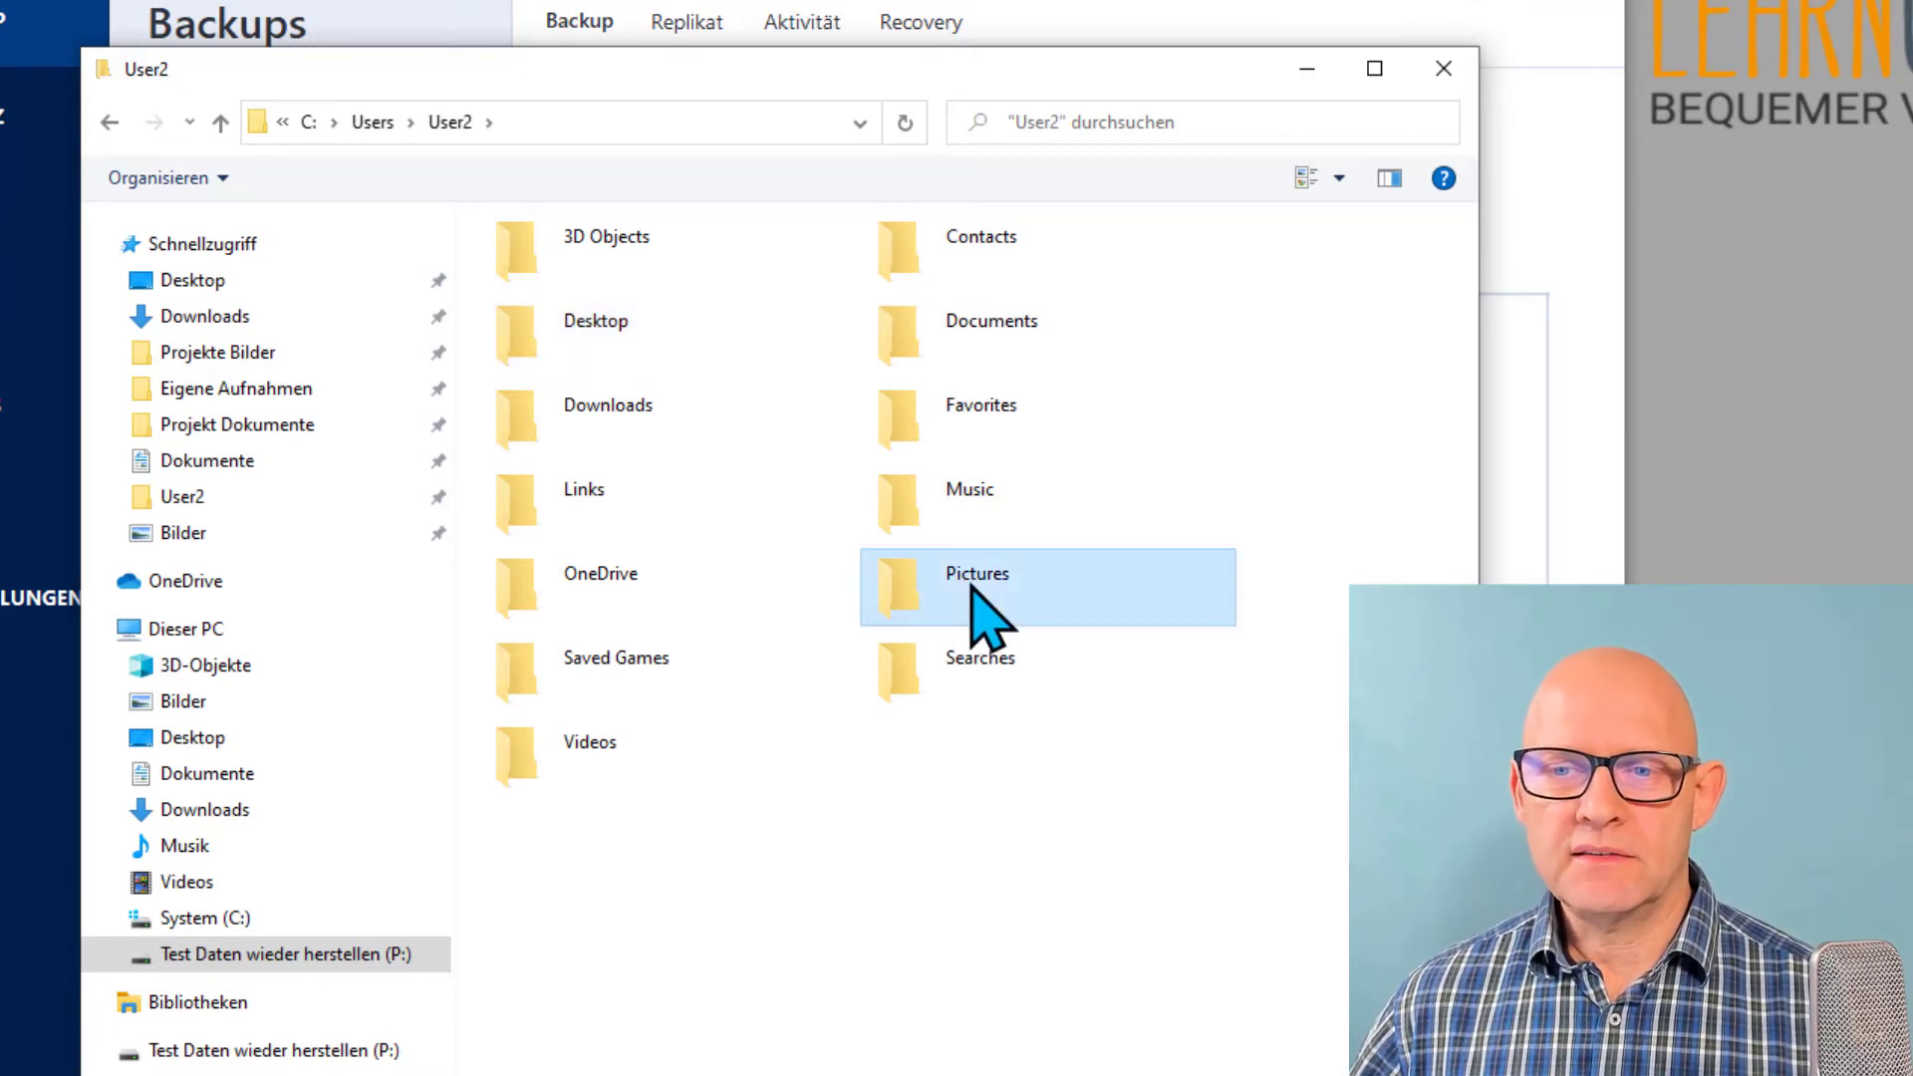
double_click(971, 588)
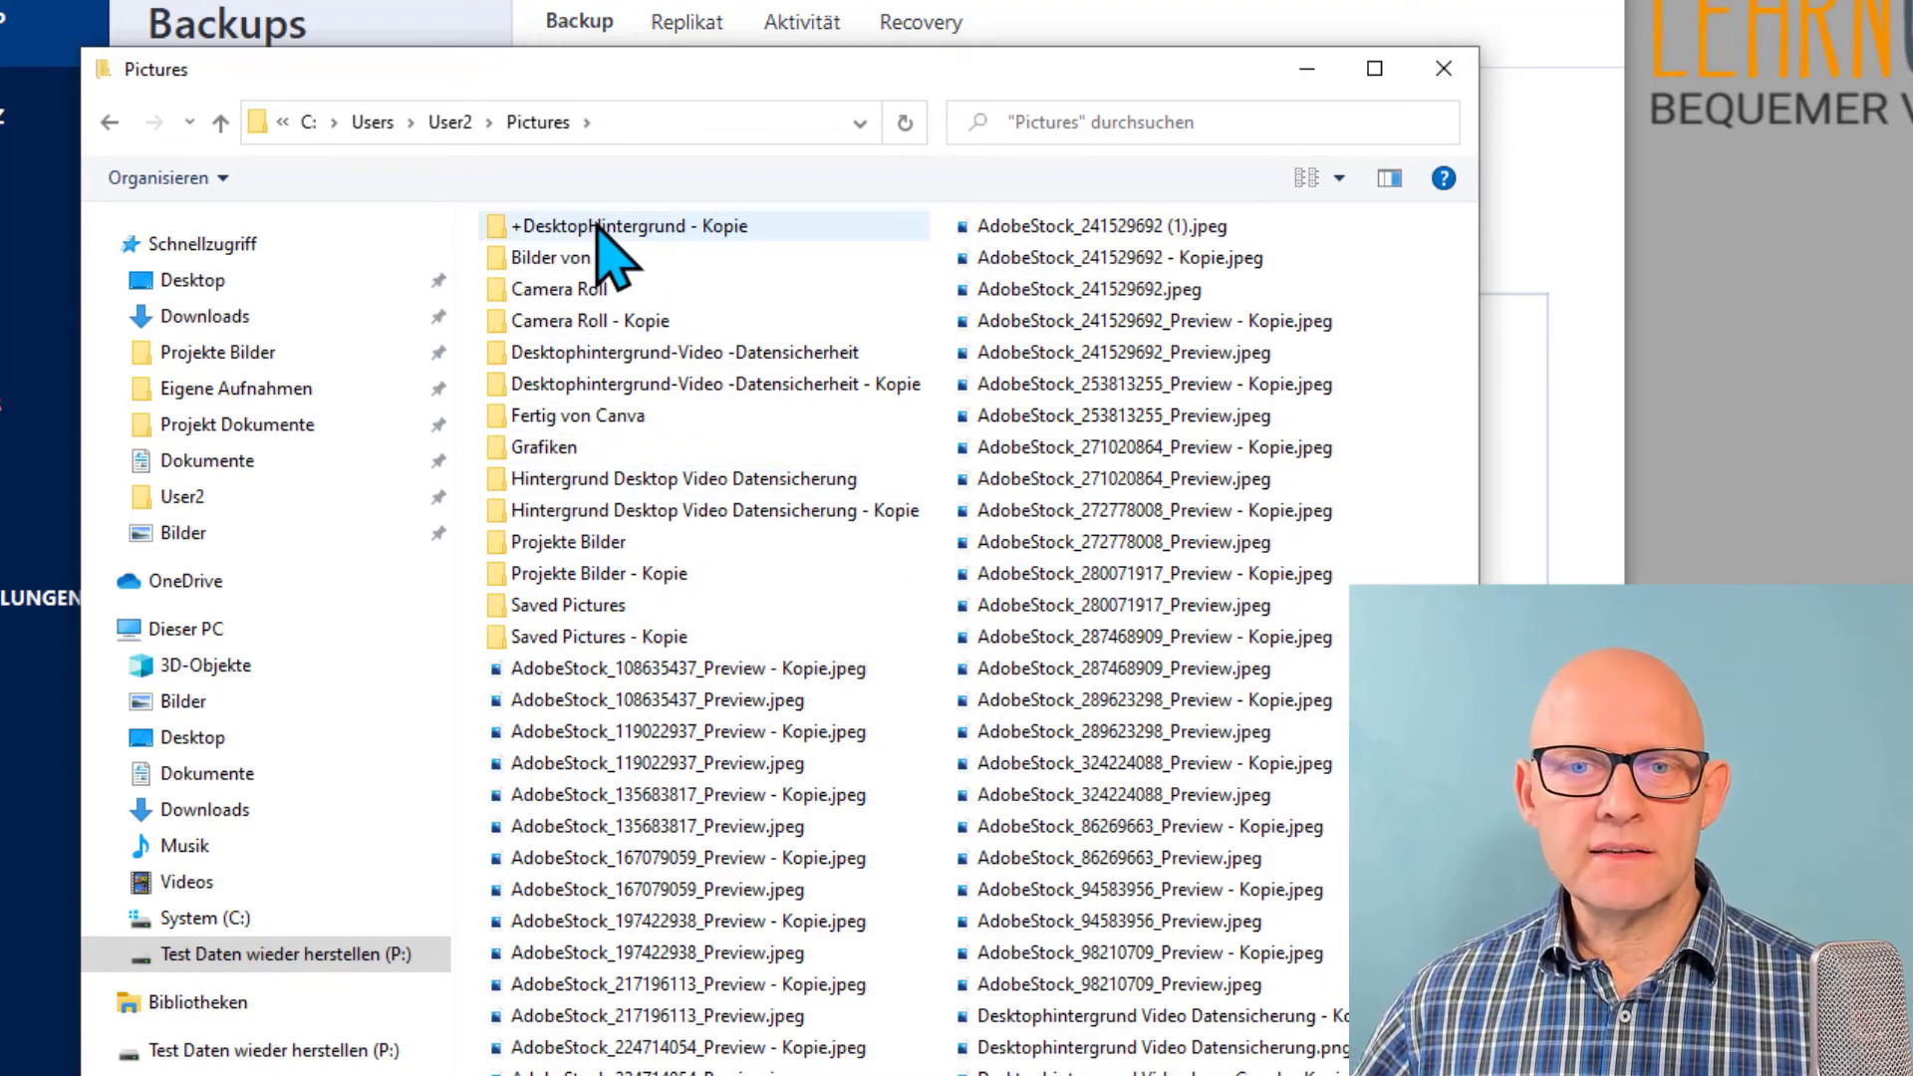
Step: Open the local Bilder folder in a second File Explorer window and arrange it beside the archive's Pictures folder for comparison
left_click_drag(662, 63, 1076, 3)
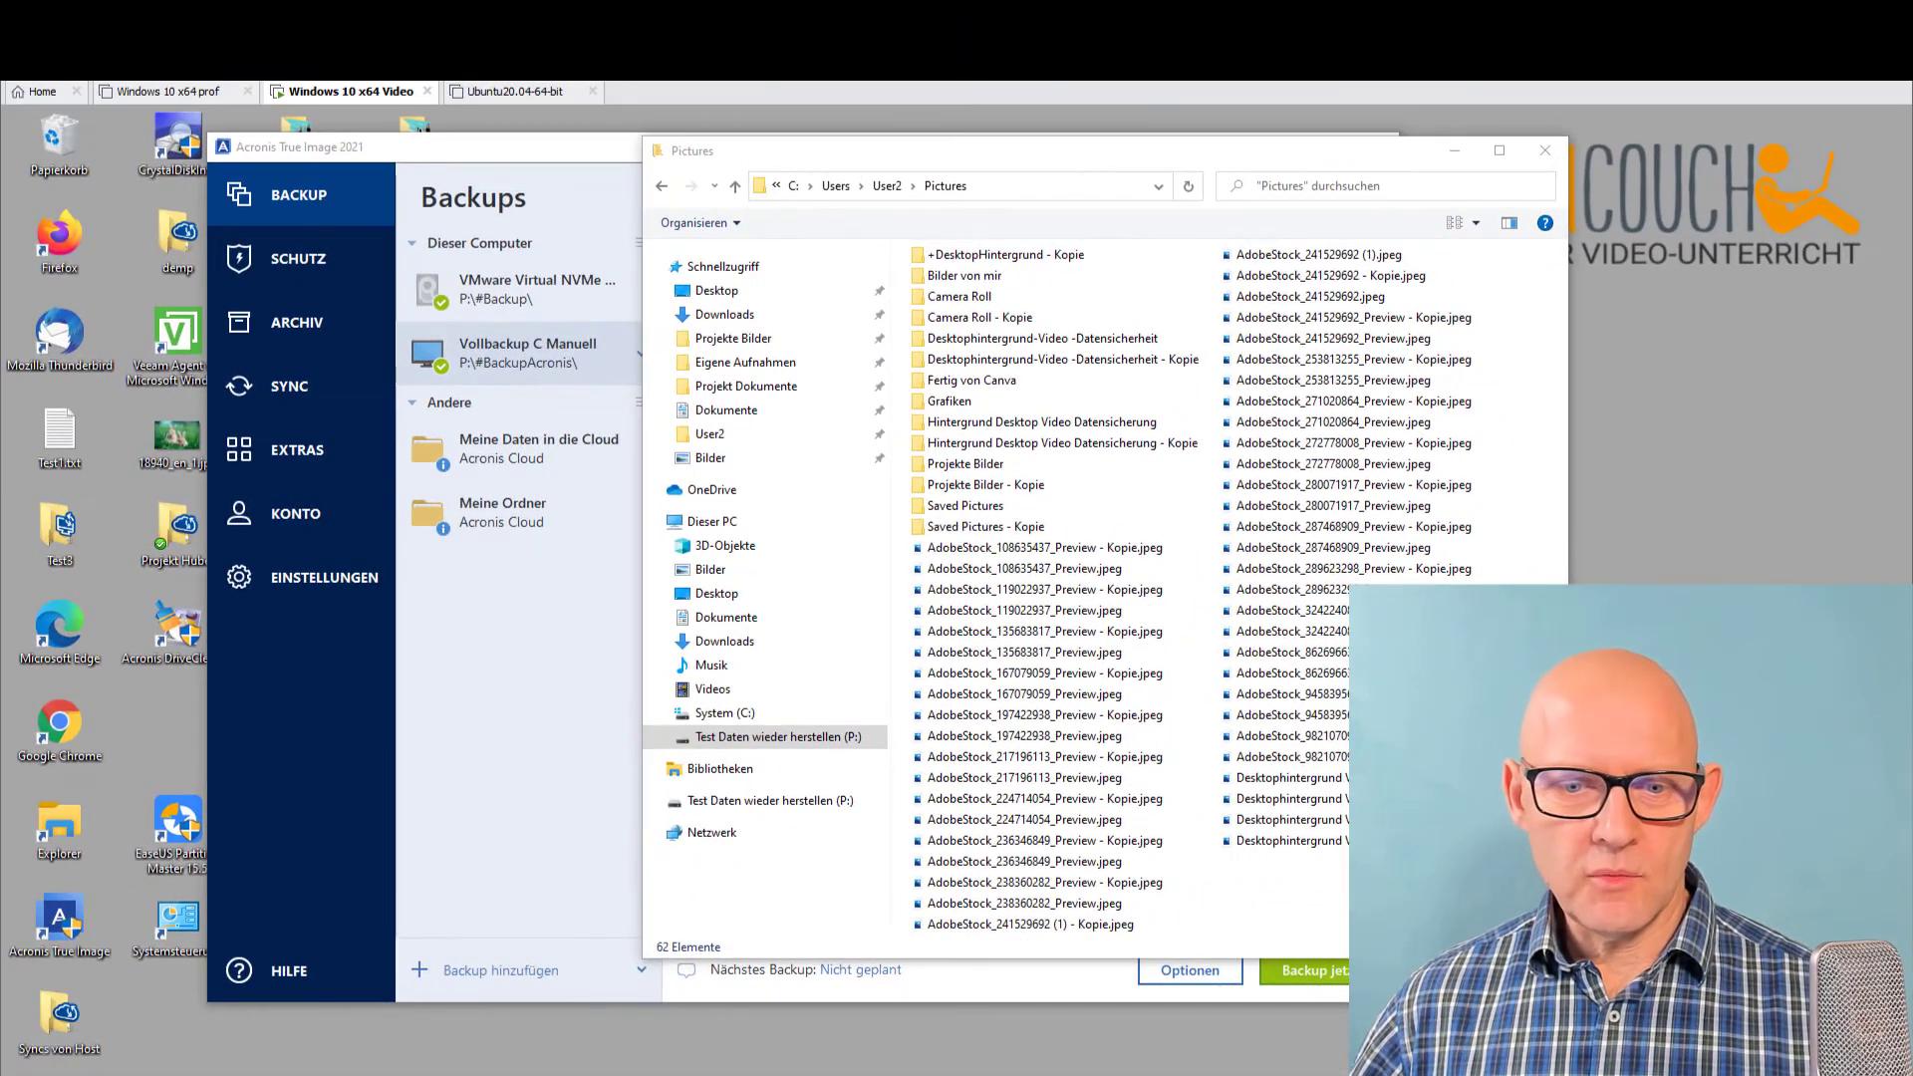
right_click(563, 1075)
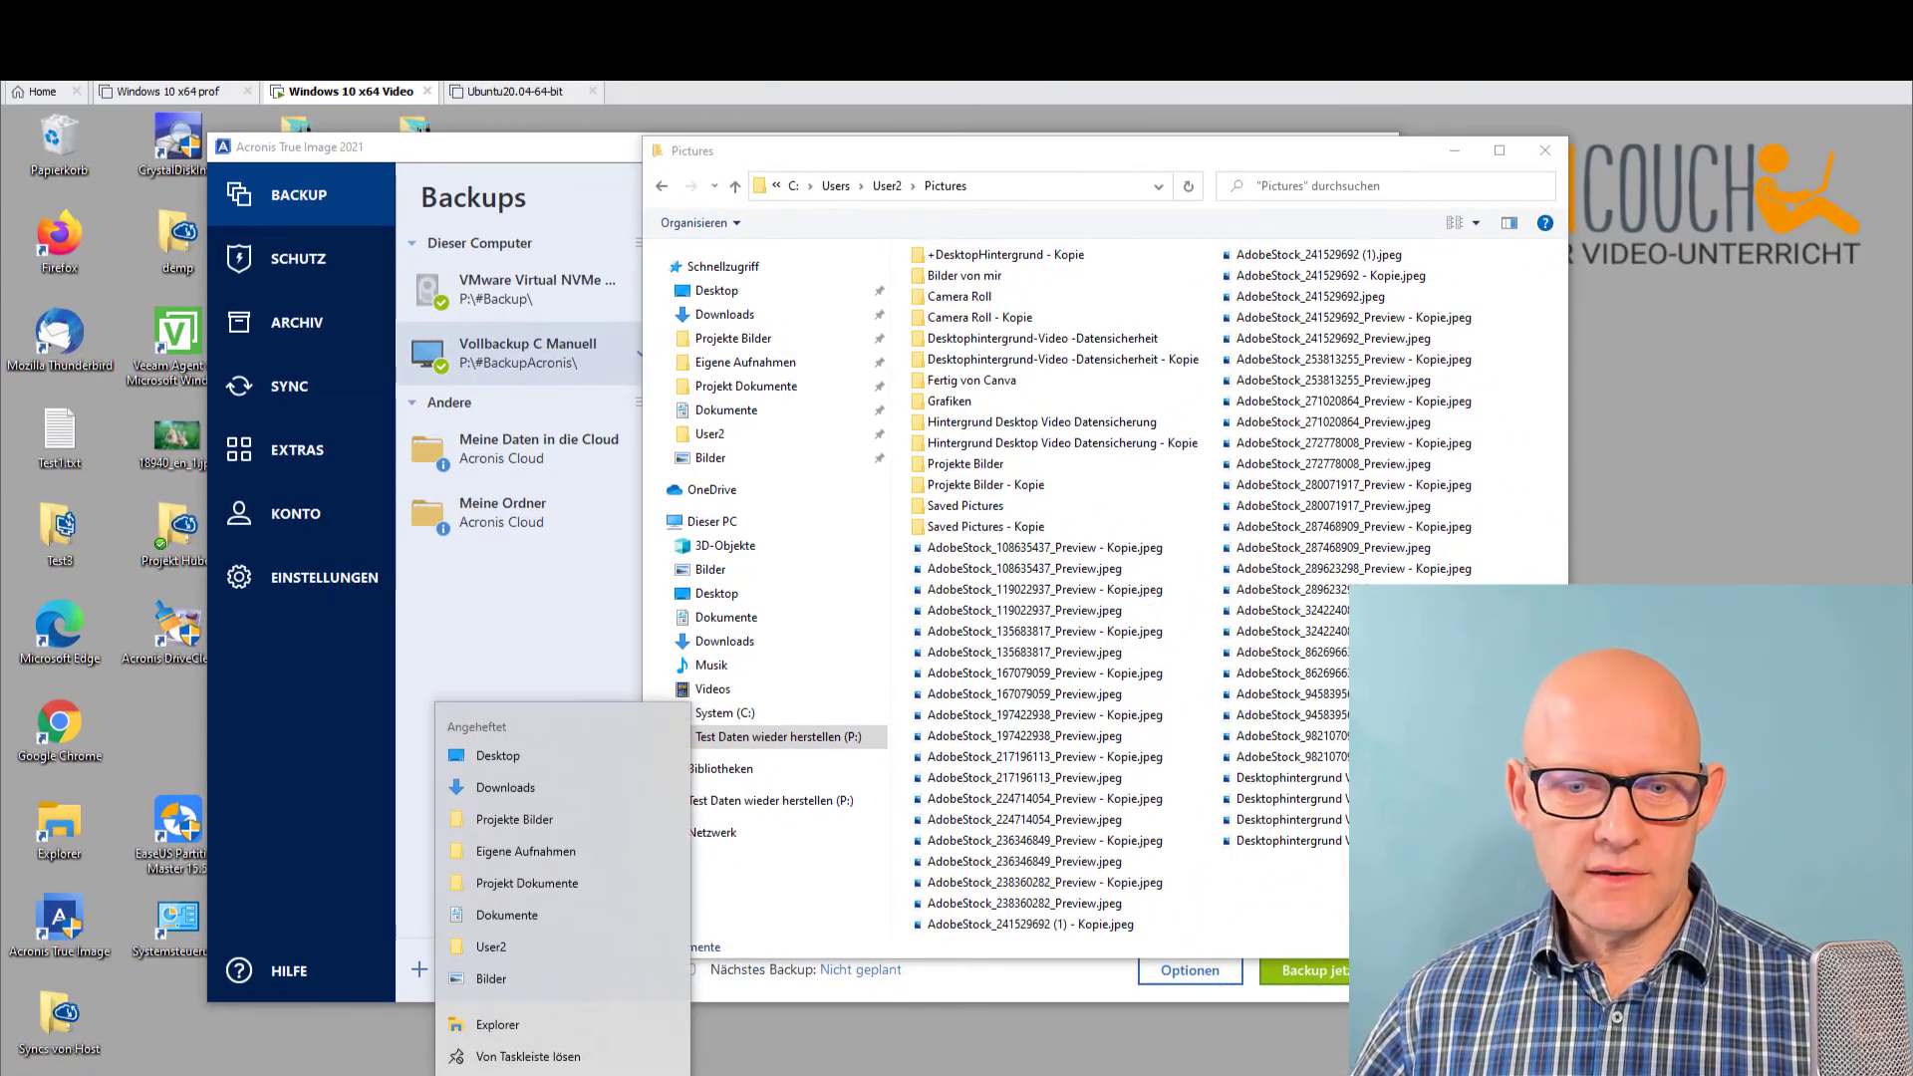
left_click(517, 919)
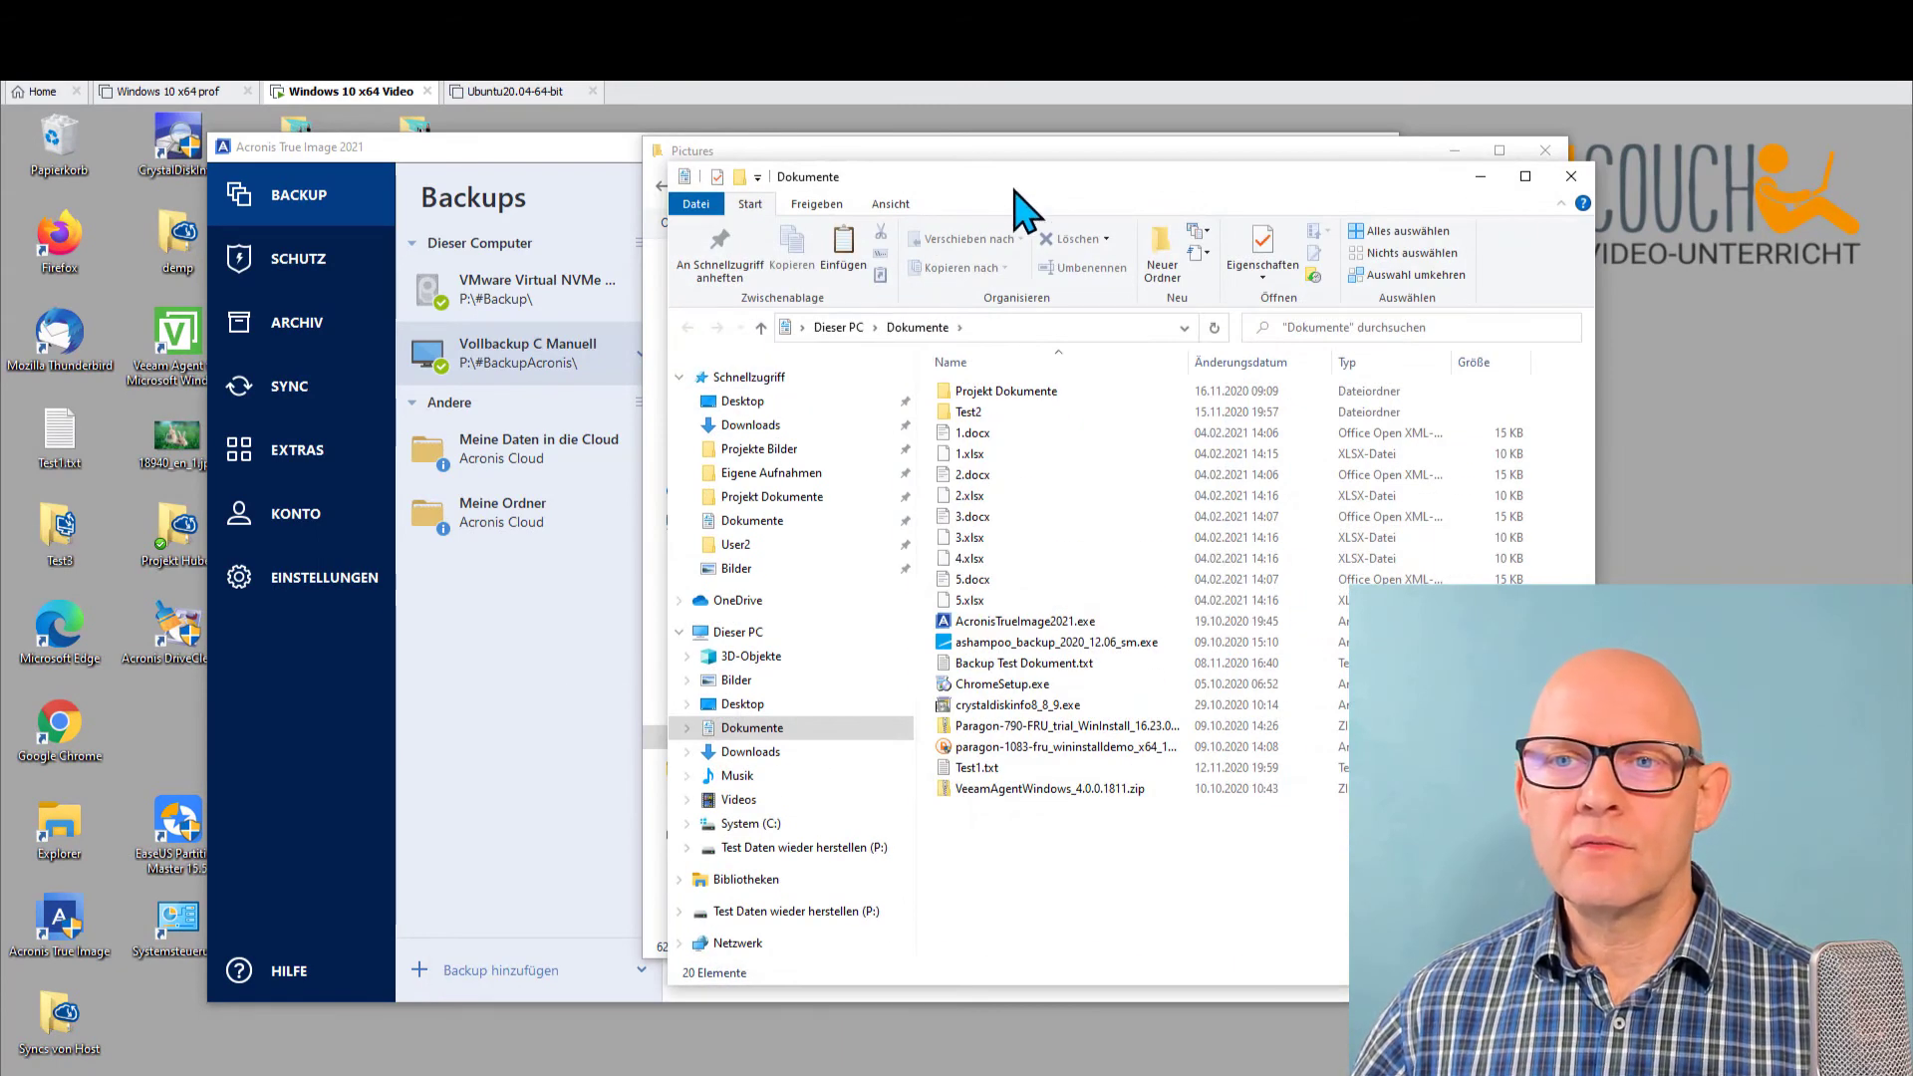
left_click_drag(1014, 189, 399, 167)
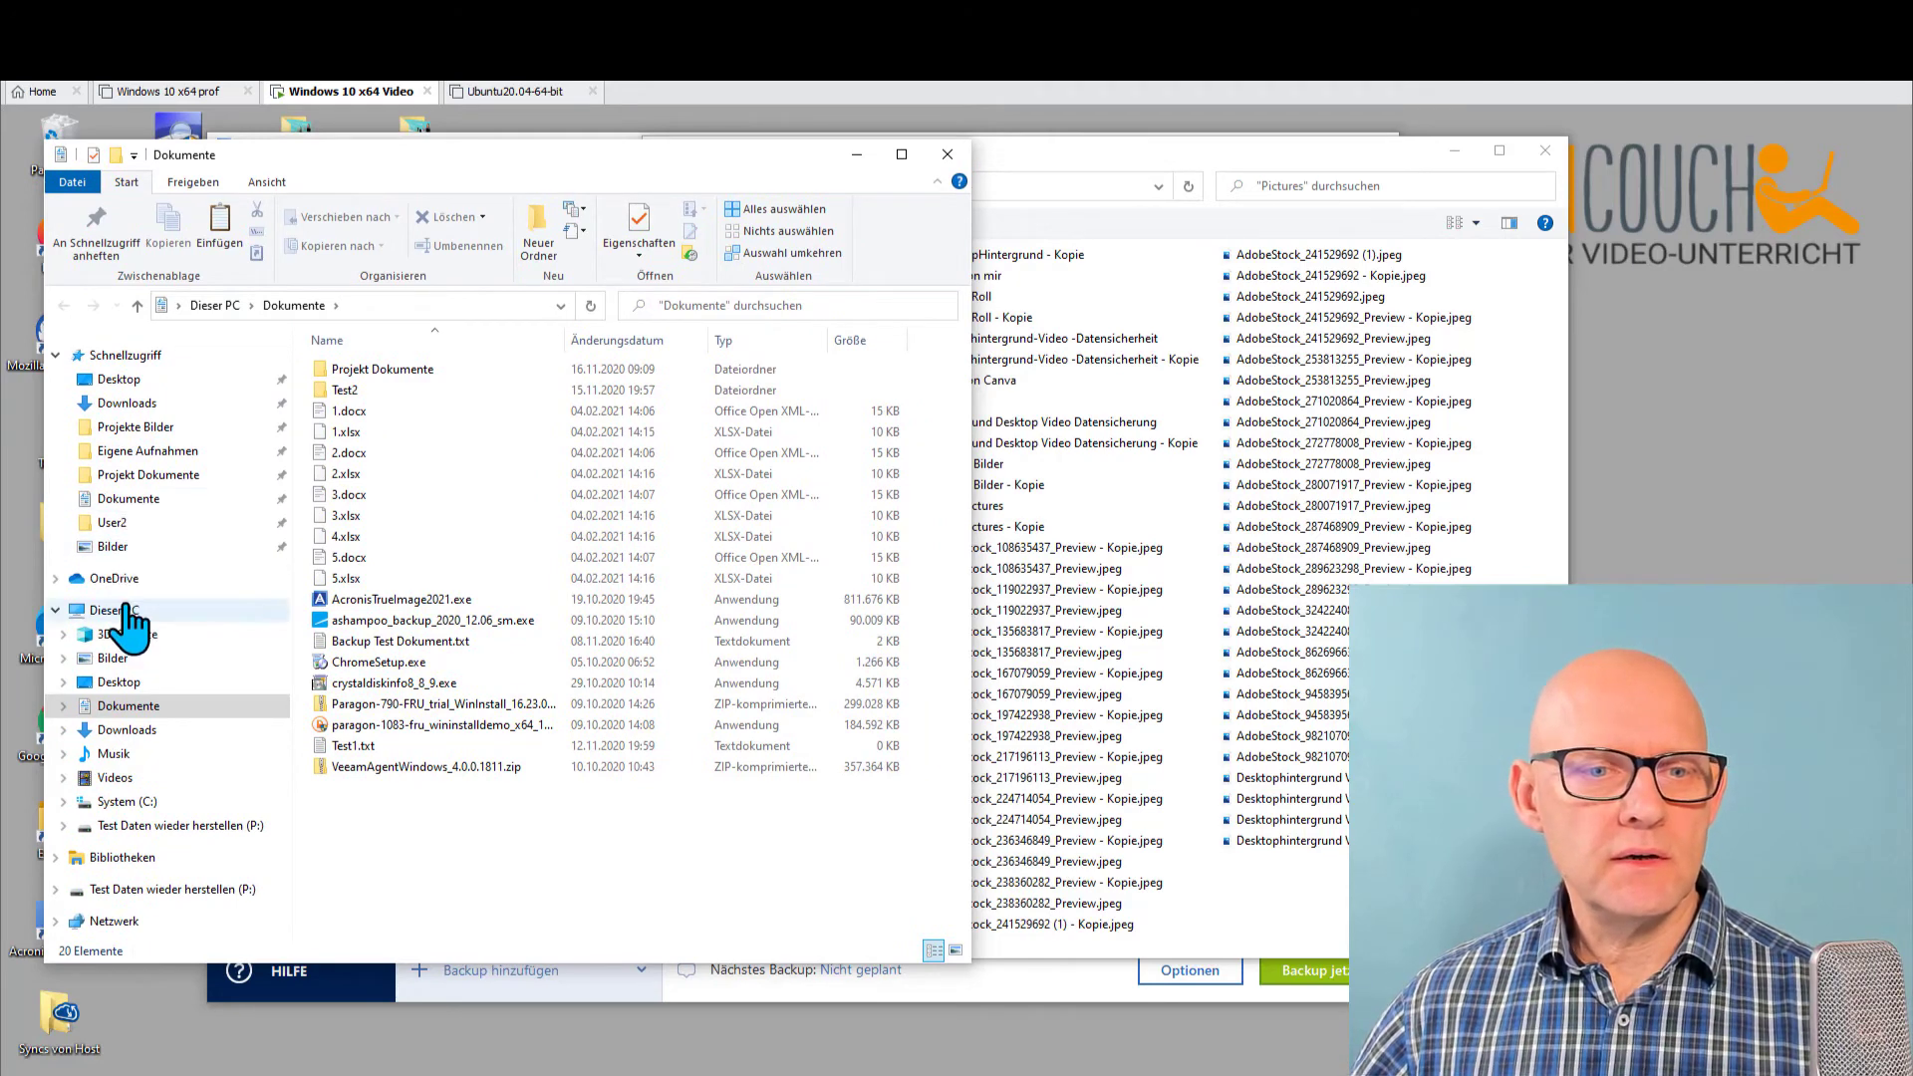
left_click(113, 661)
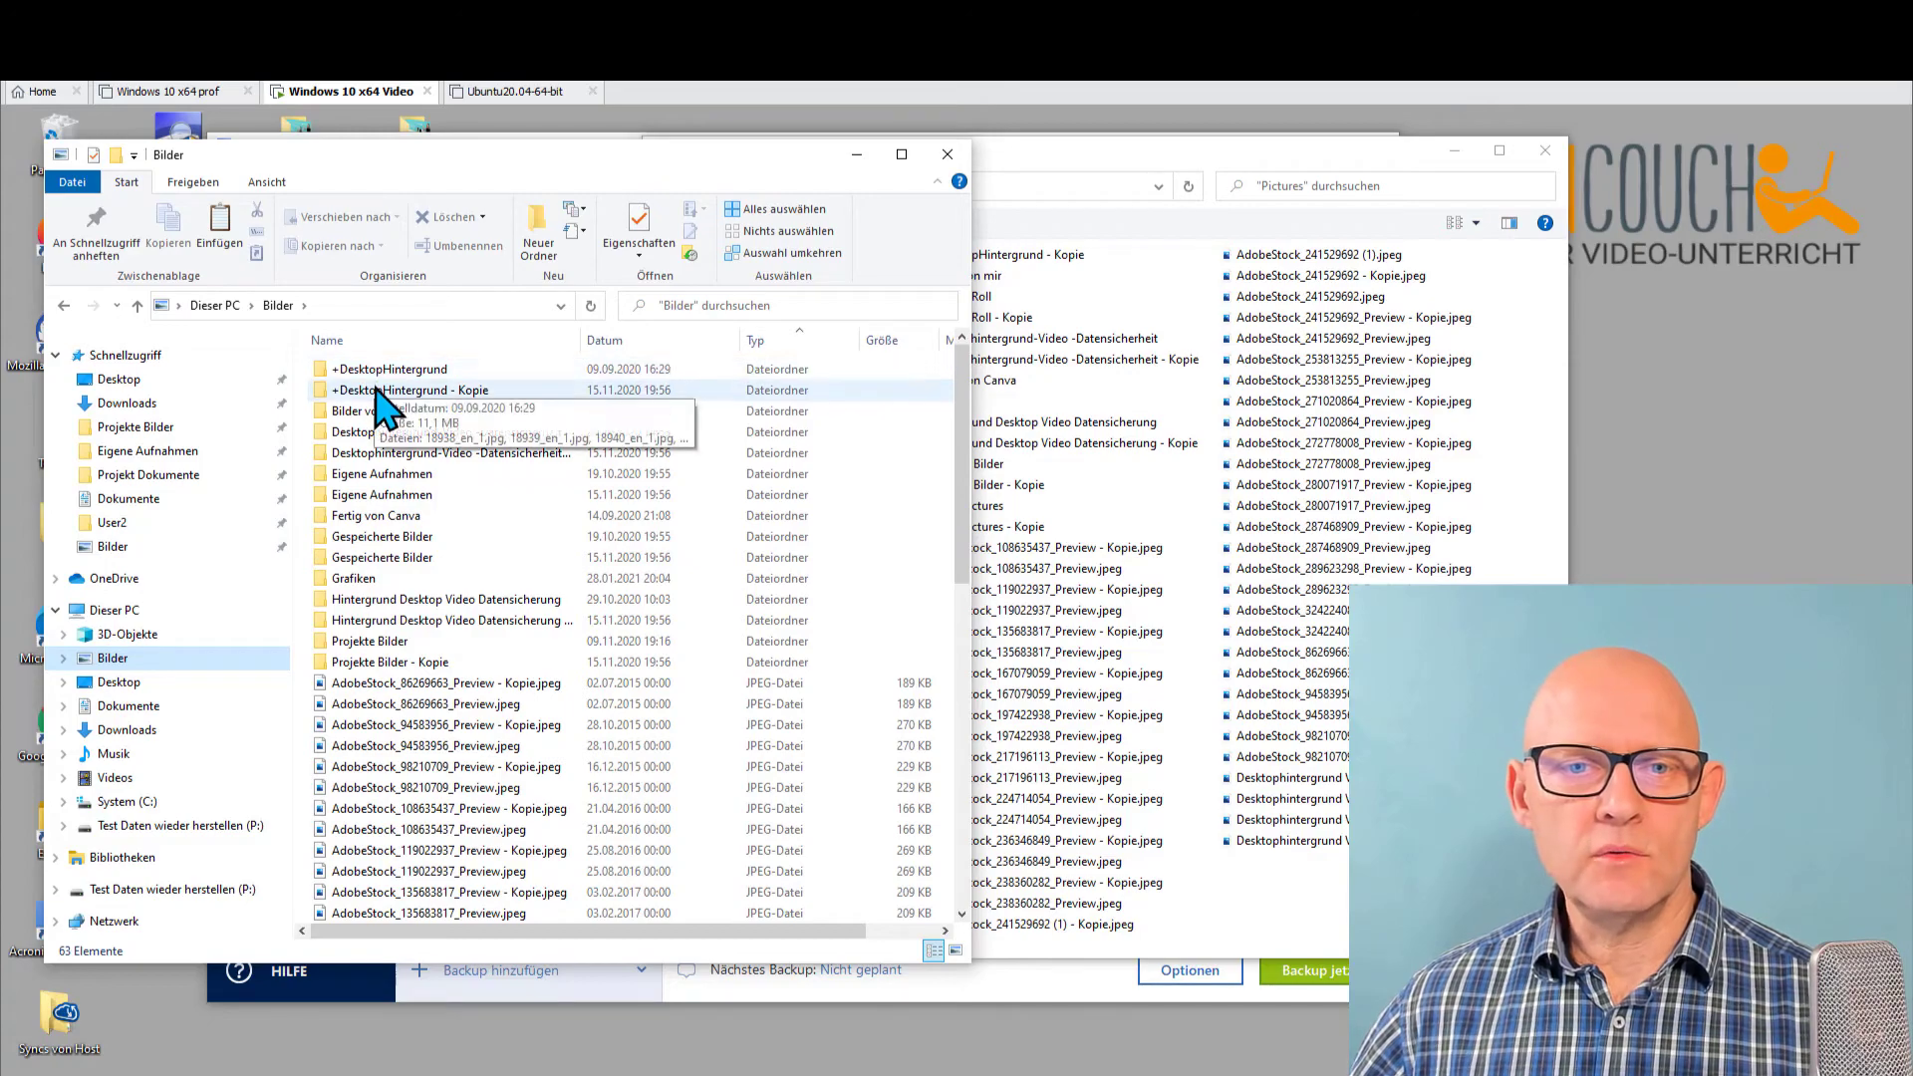
left_click_drag(1121, 170, 990, 214)
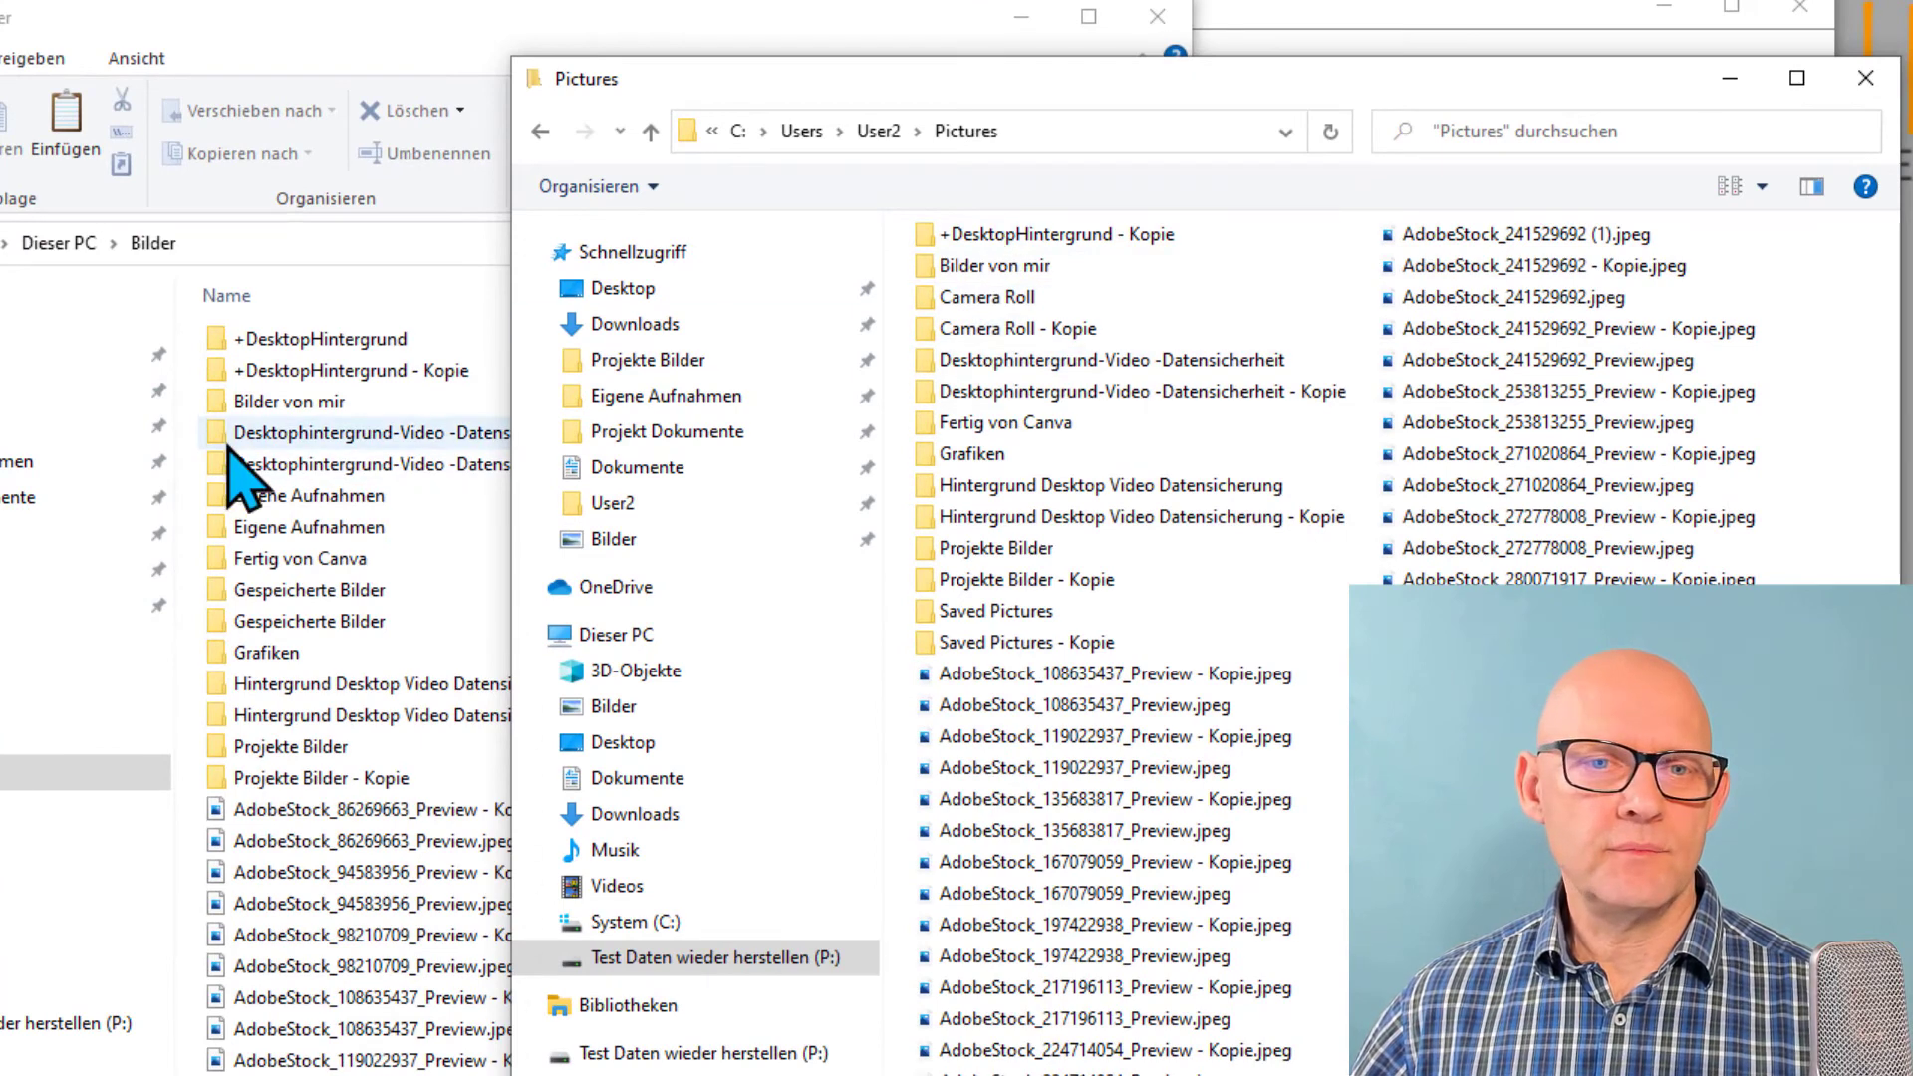
Step: Close the archive's Pictures window and the local Bilder window to return to the Vollbackup C Manuell backup overview
left_click_drag(1000, 86, 1001, 232)
left_click(1845, 231)
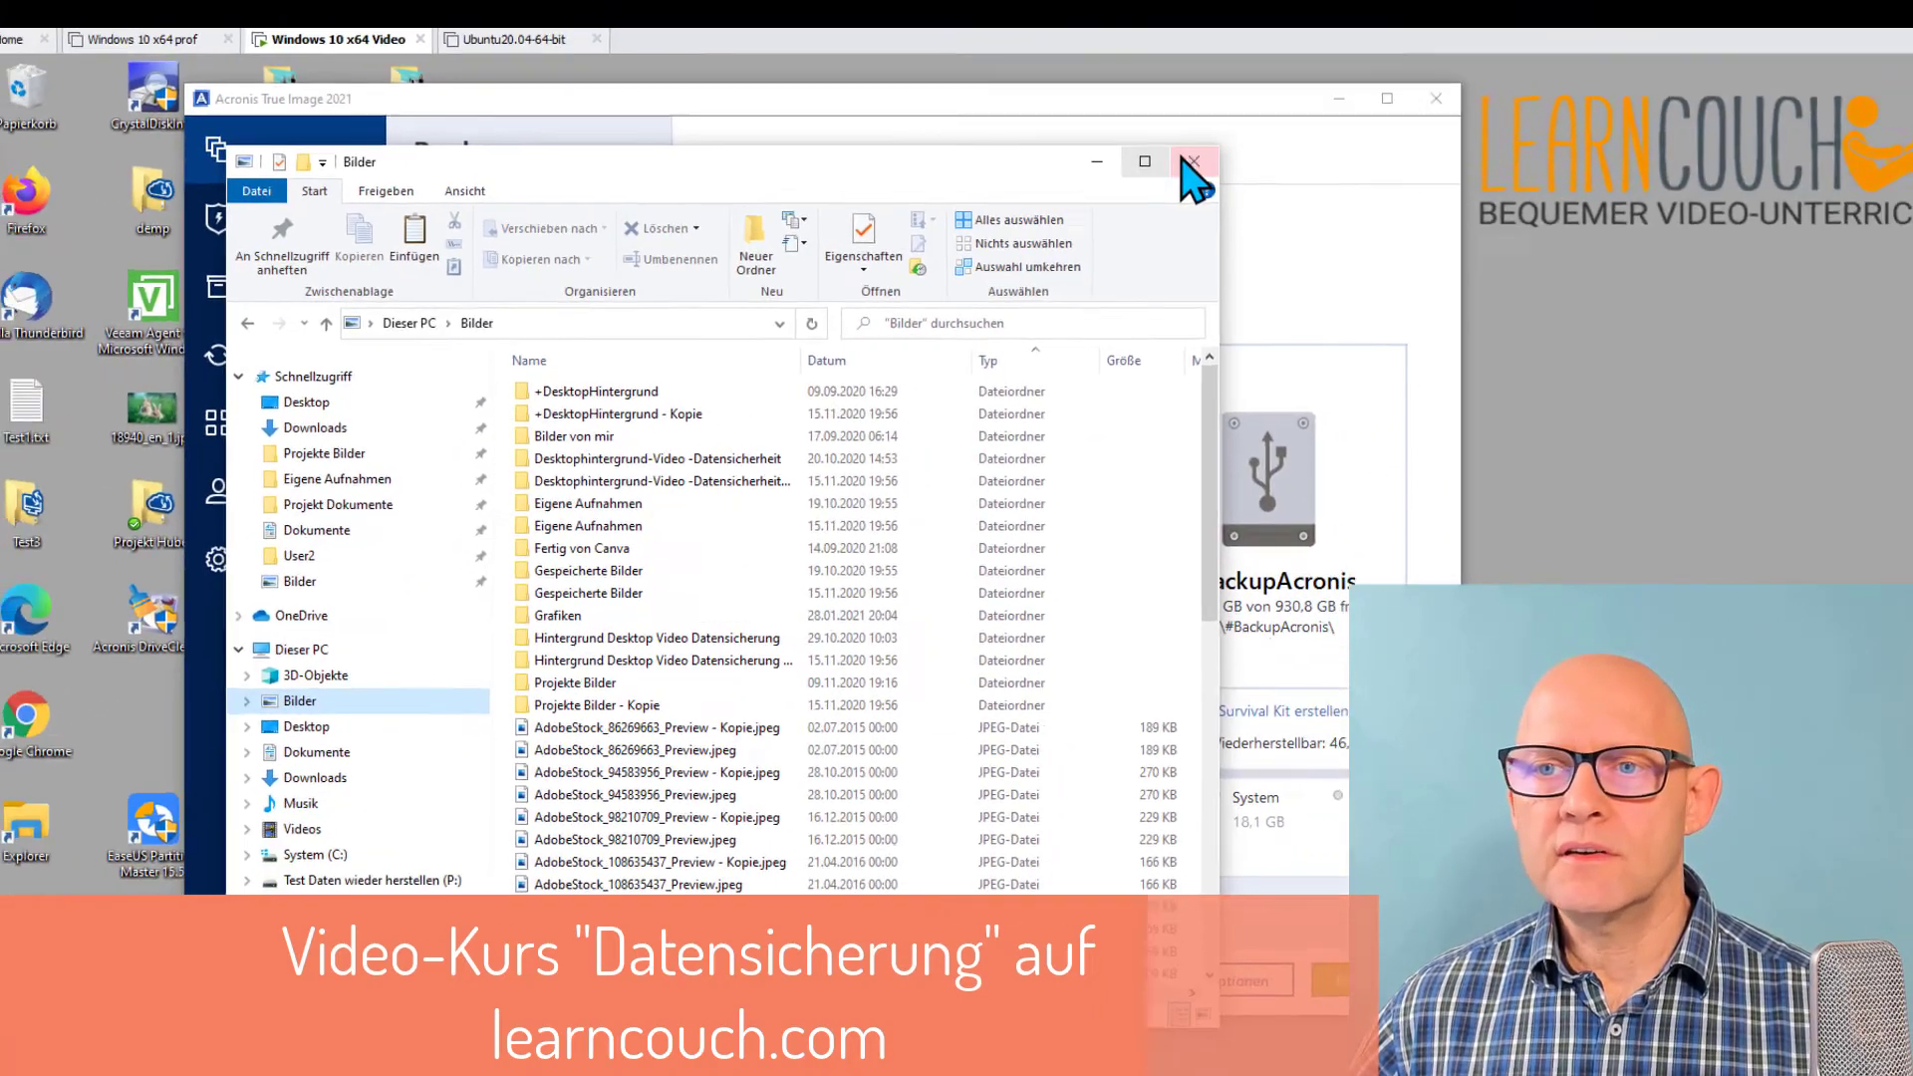
left_click(1157, 16)
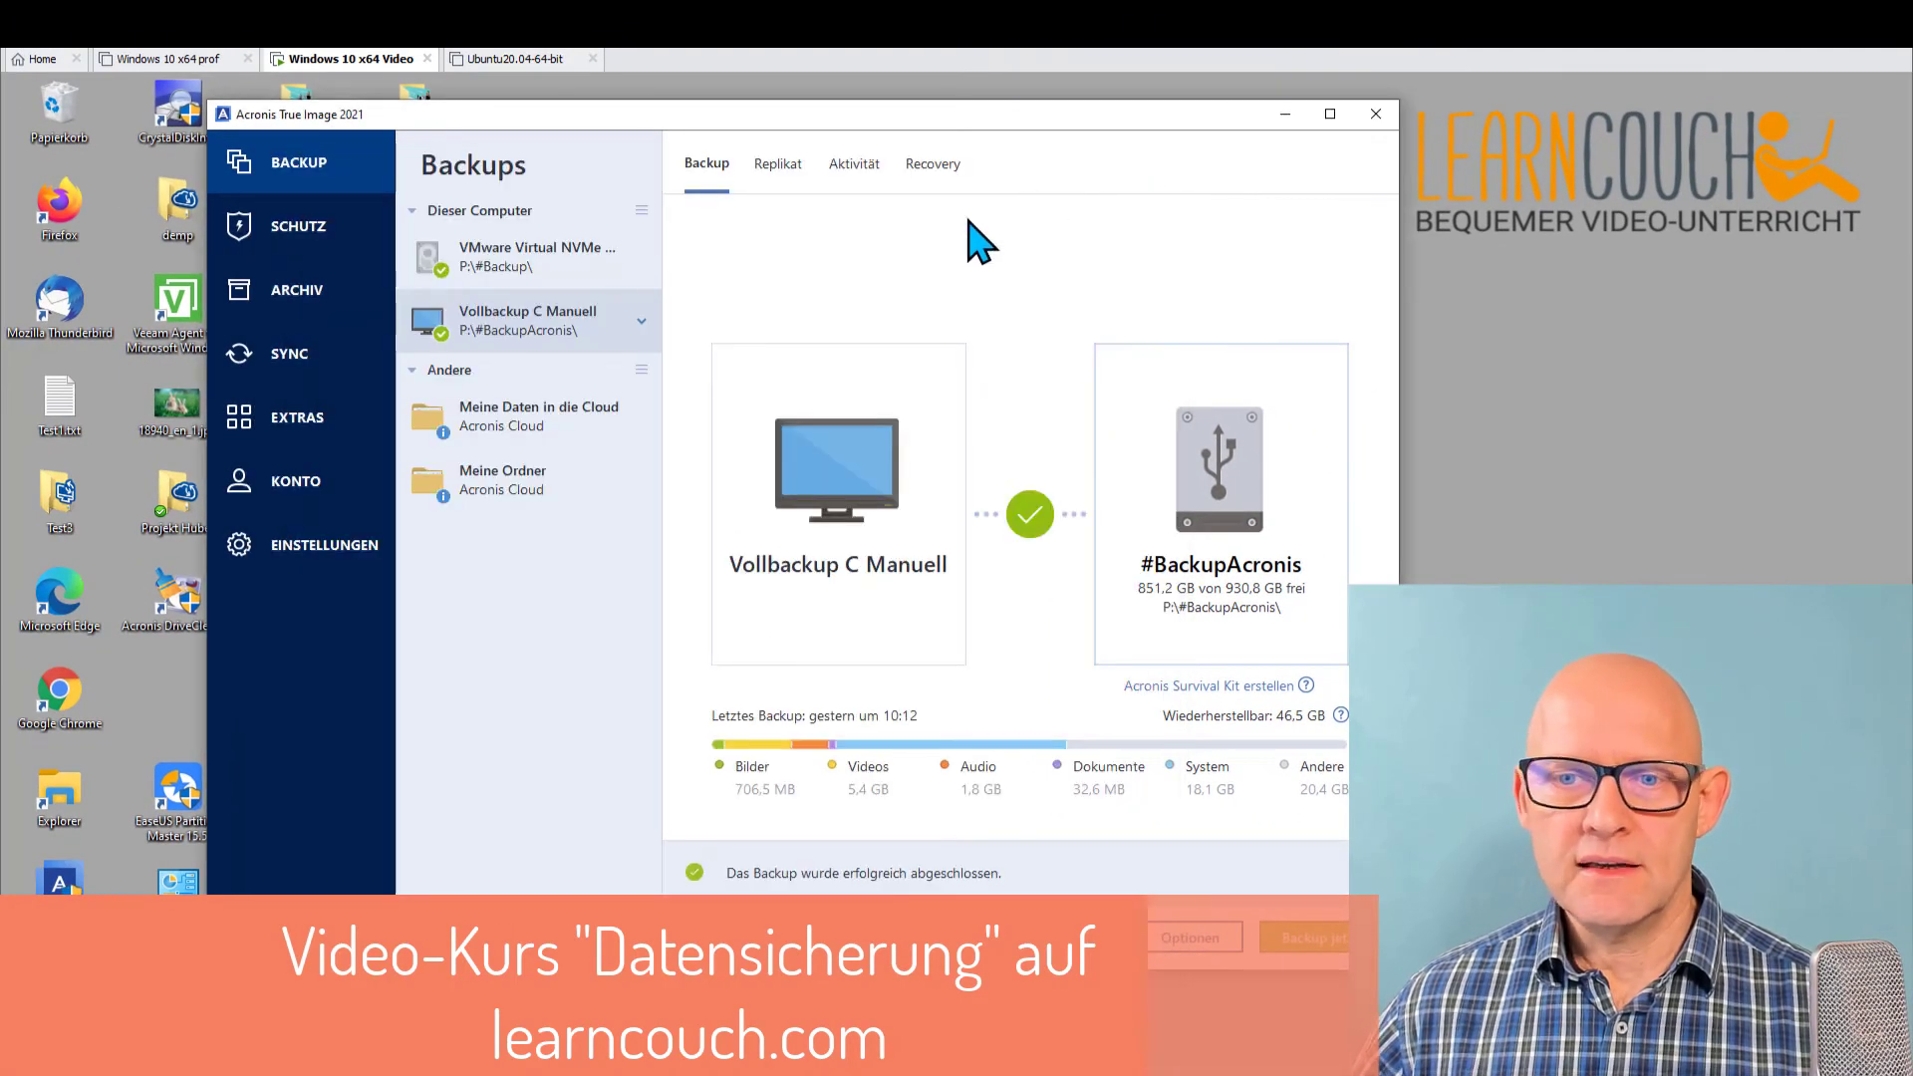